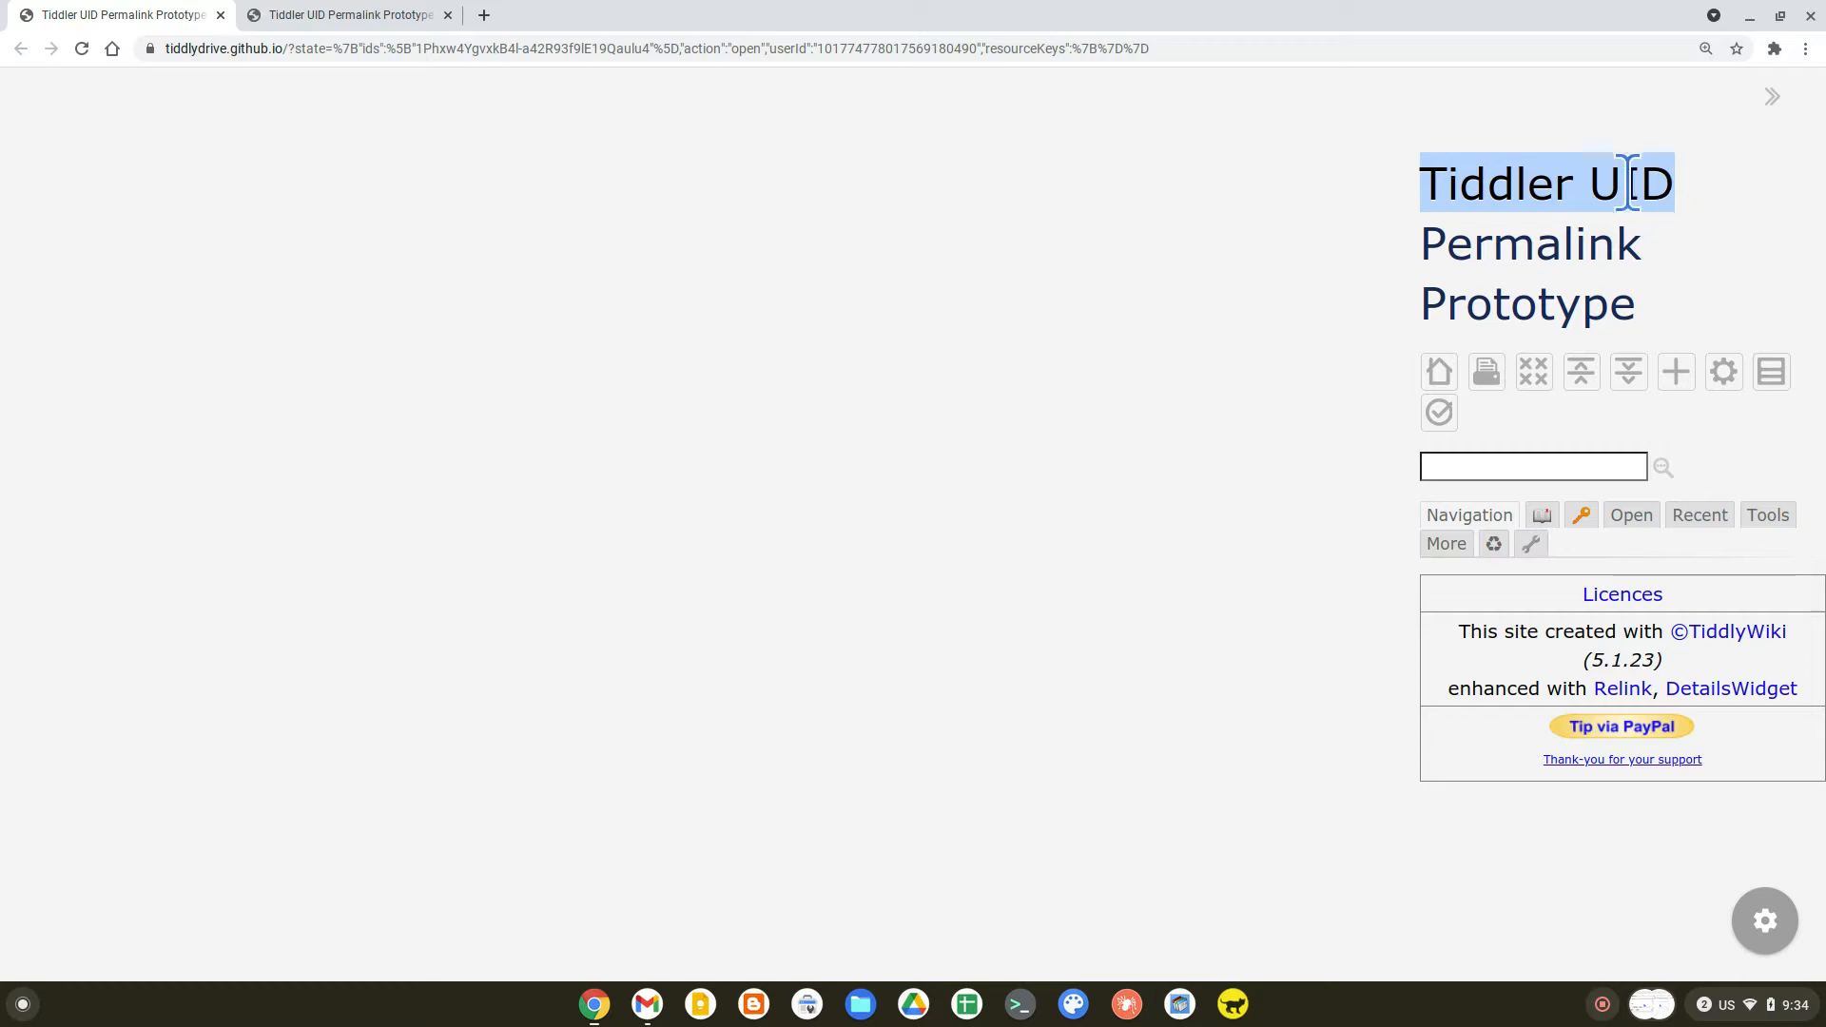
Create a tiddler titled New Tiddler and initialize its UID, checking the assigned UID in its fields
left_click(1279, 278)
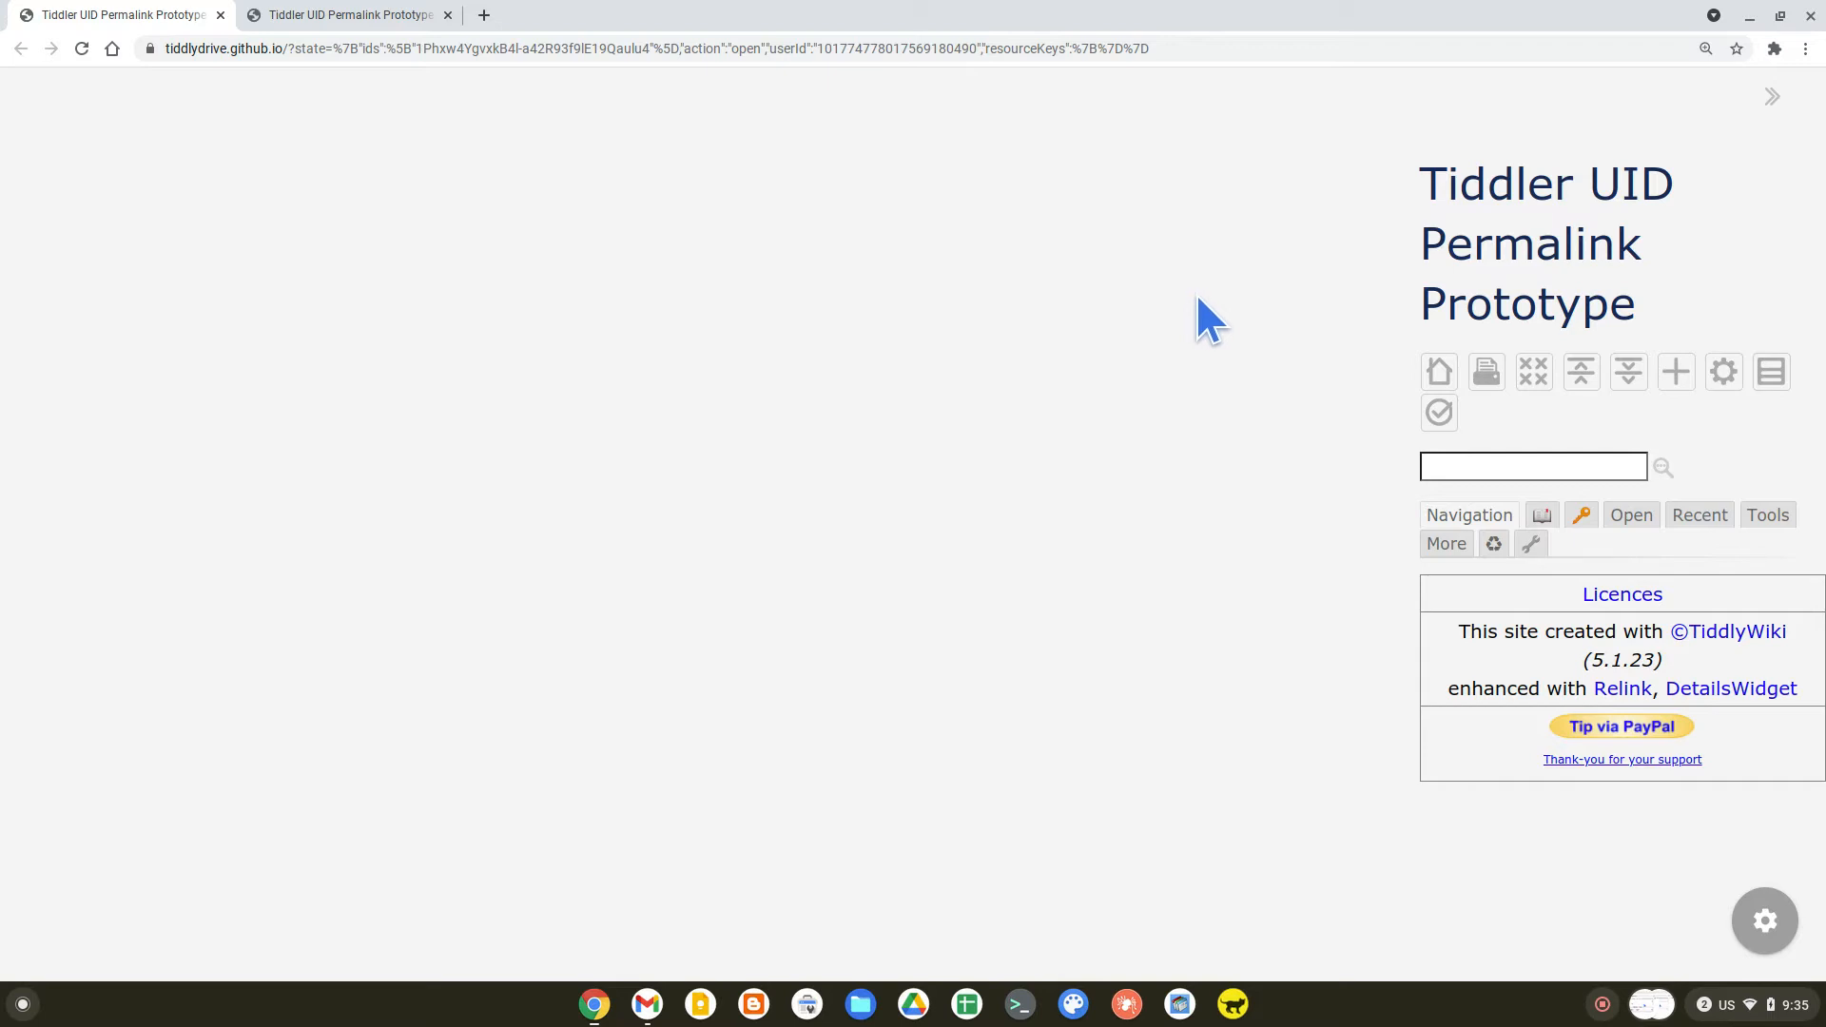
left_click(1673, 367)
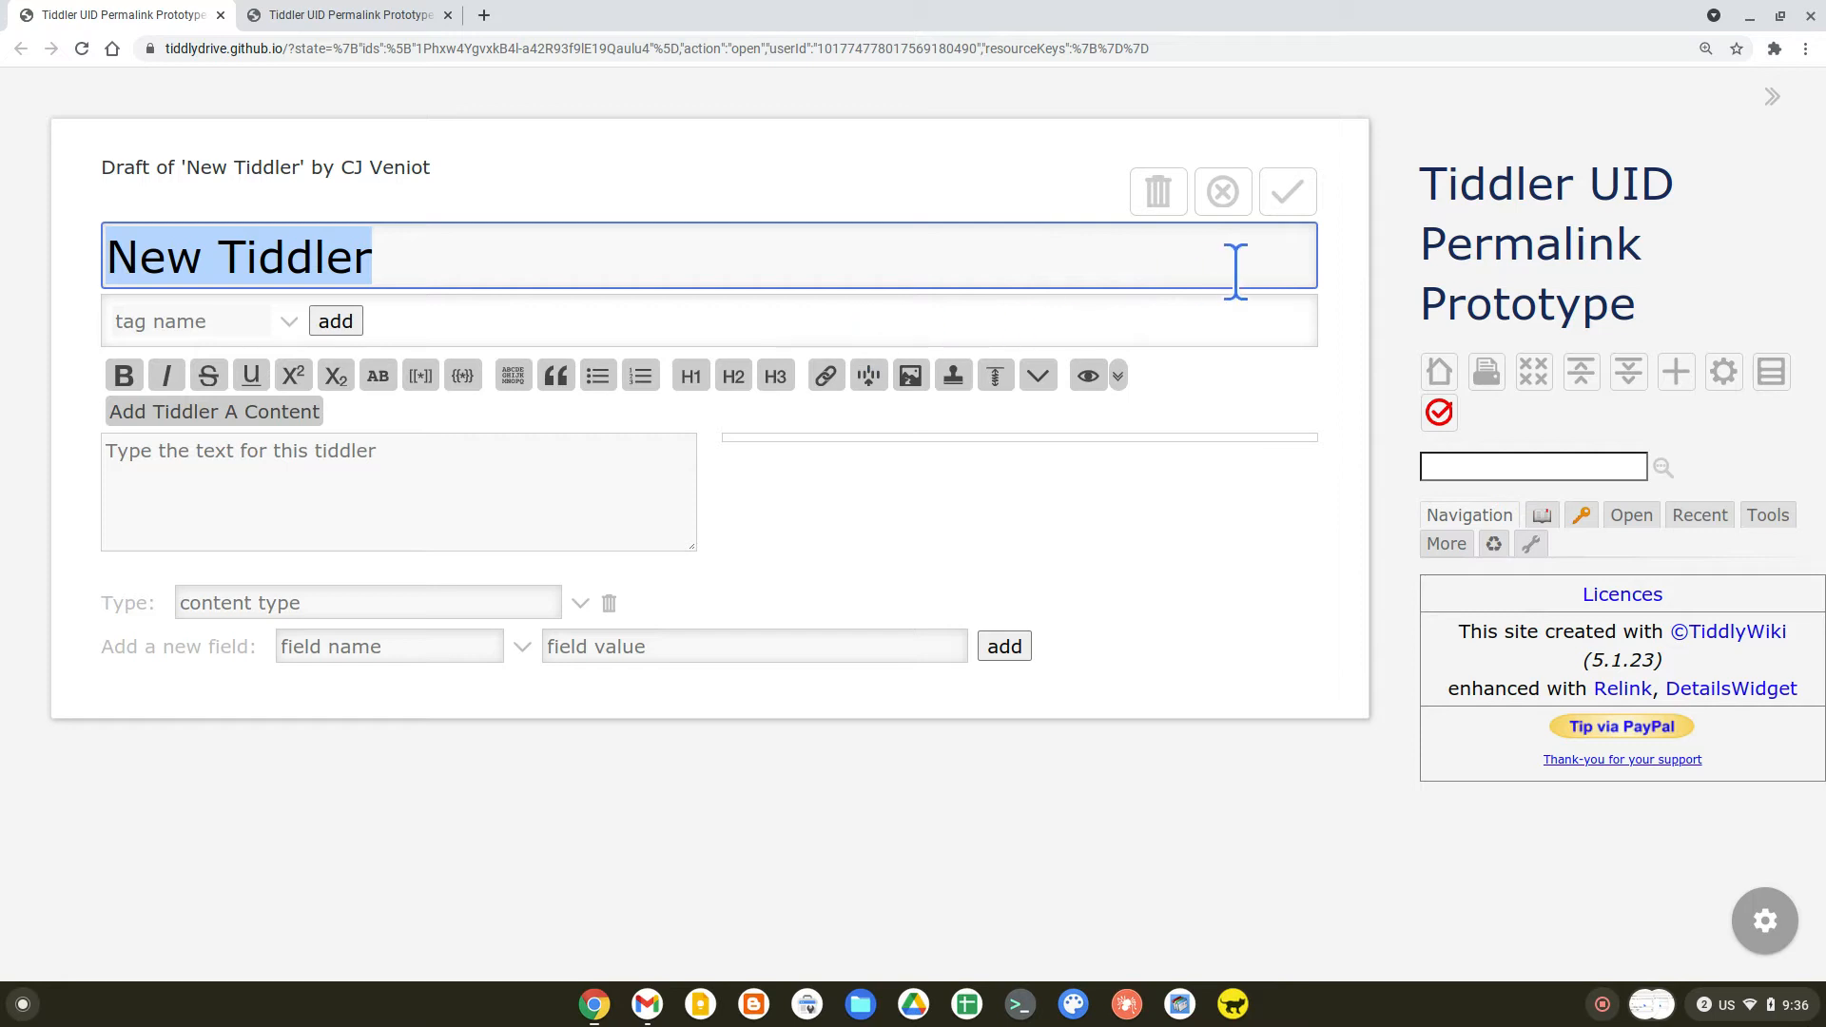
left_click(1276, 185)
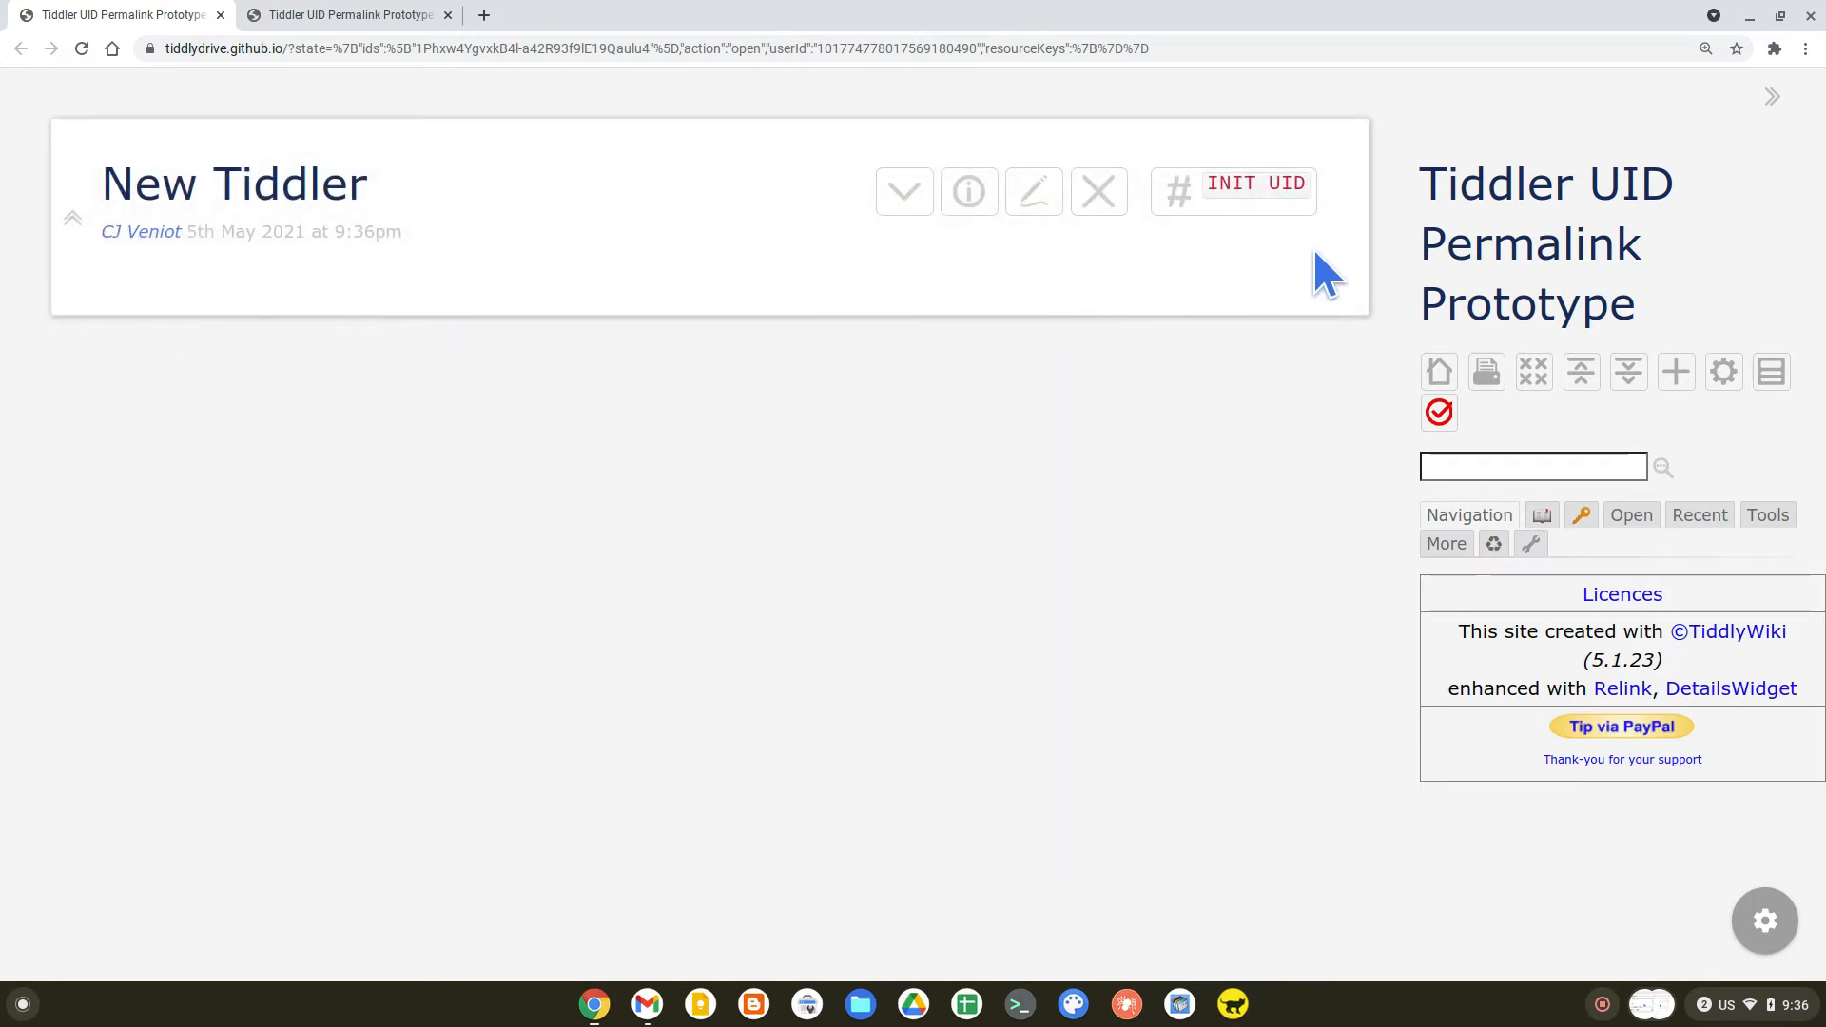
left_click(1248, 209)
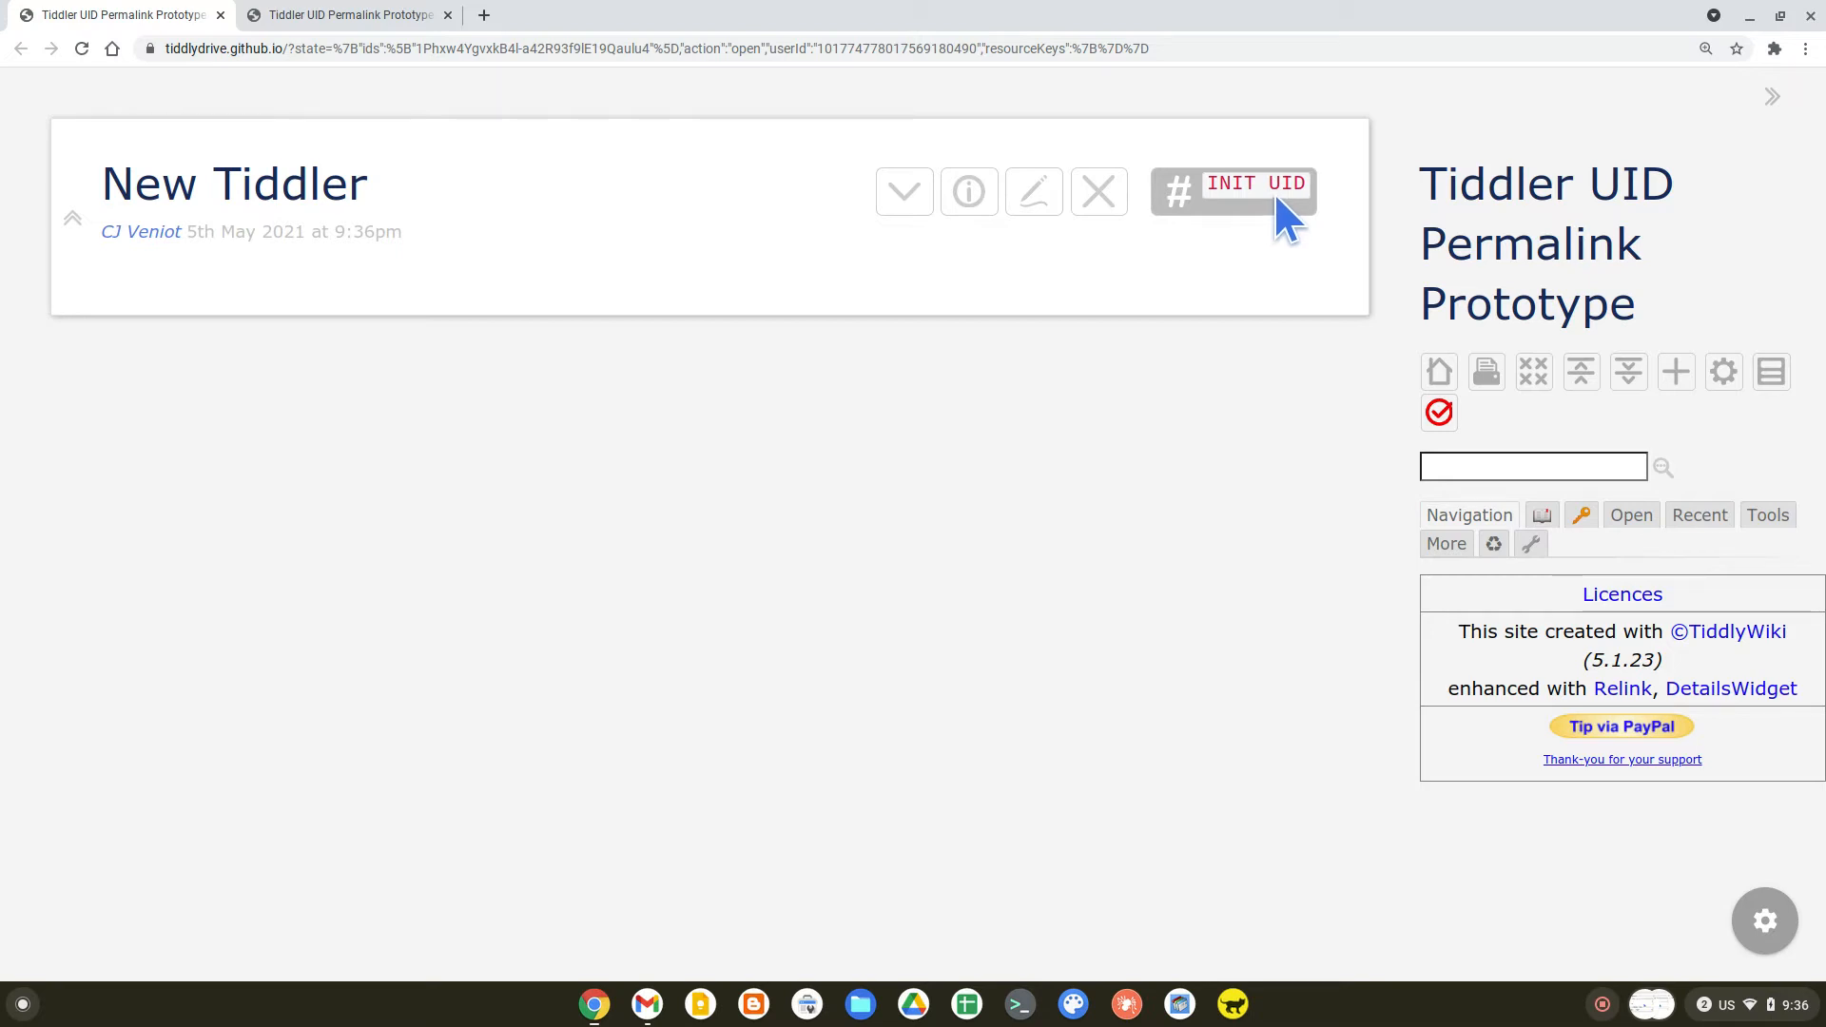
left_click(1222, 198)
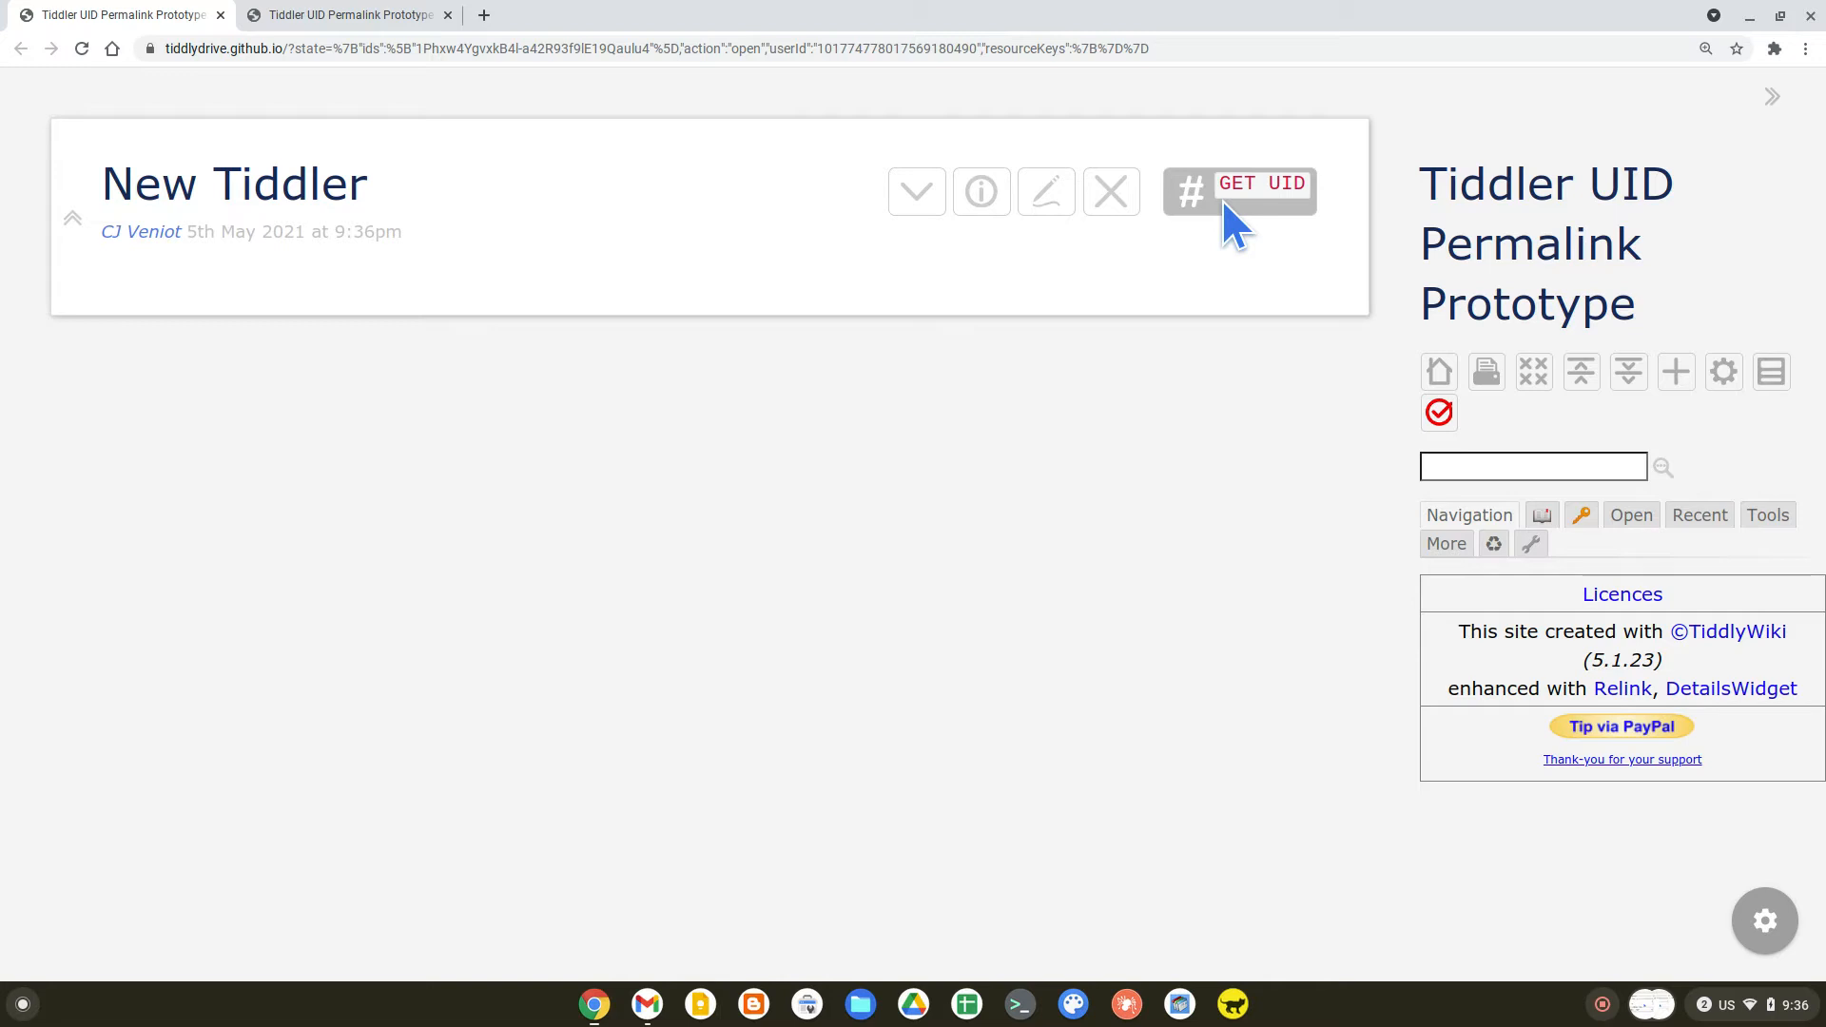
left_click(980, 188)
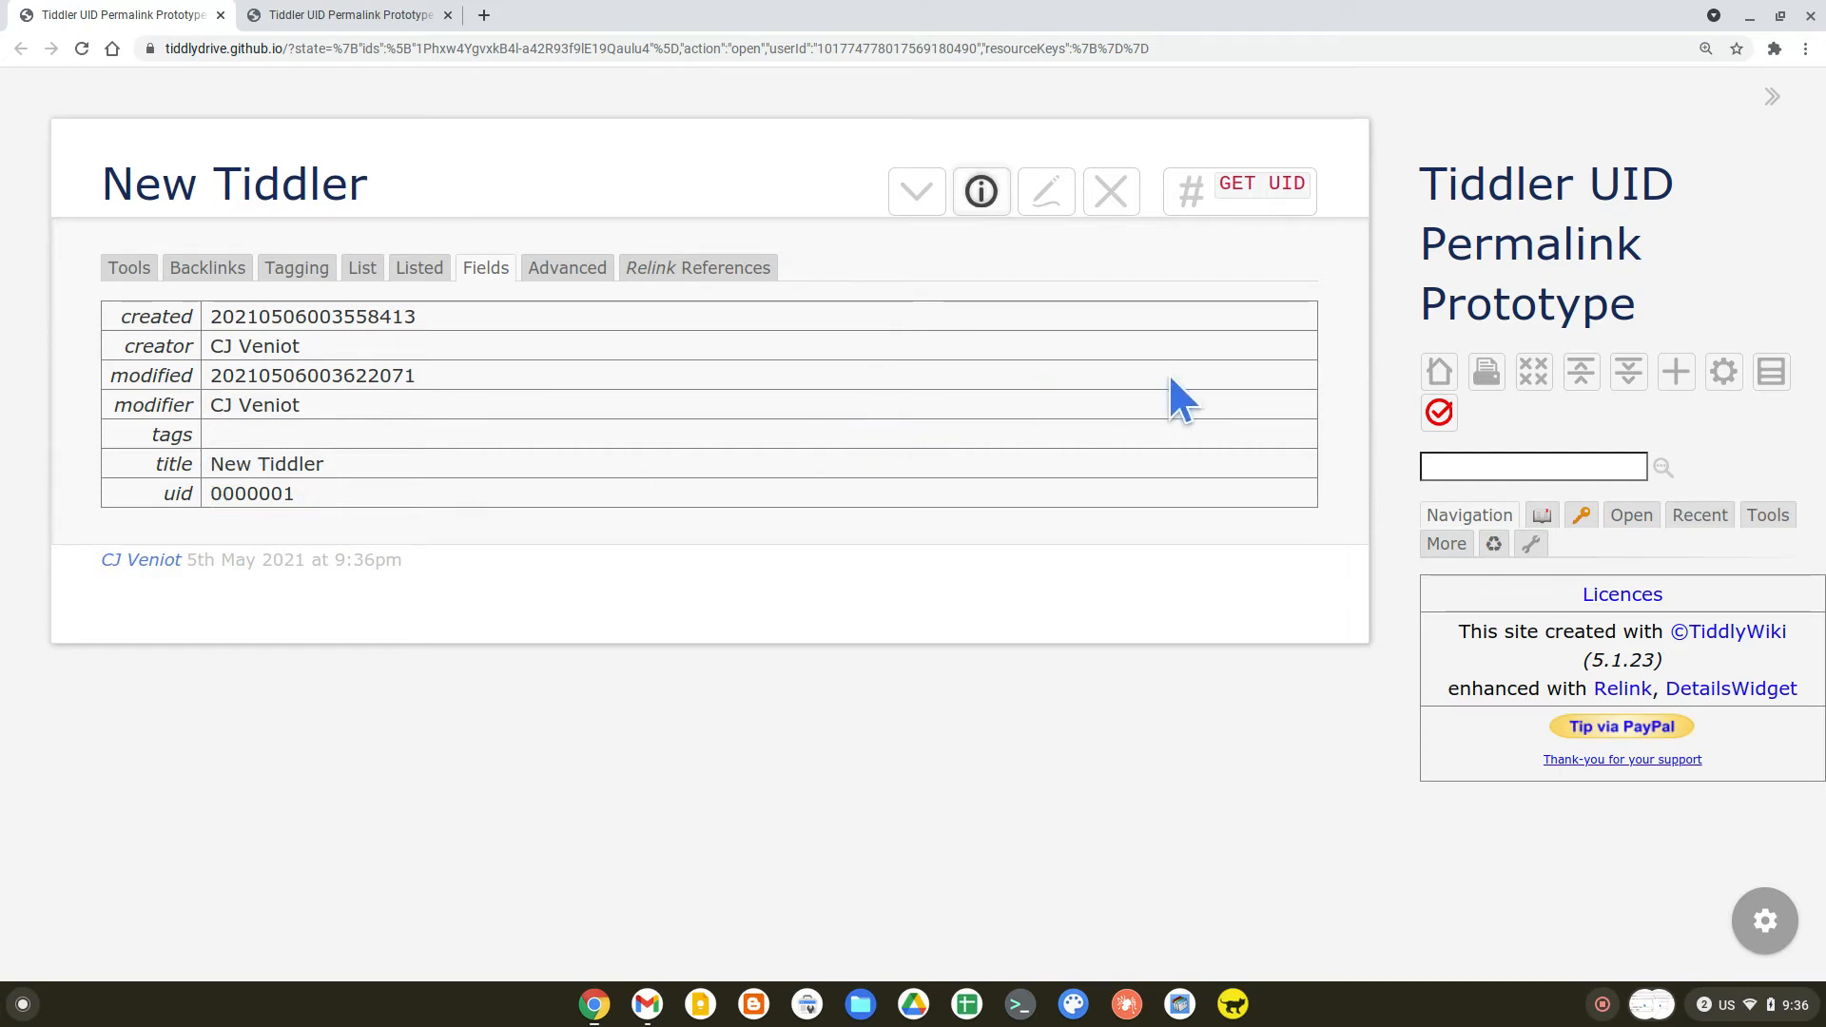
Create a second tiddler titled New Tiddler 1 and initialize its UID, checking its fields for the assigned UID
left_click(1674, 373)
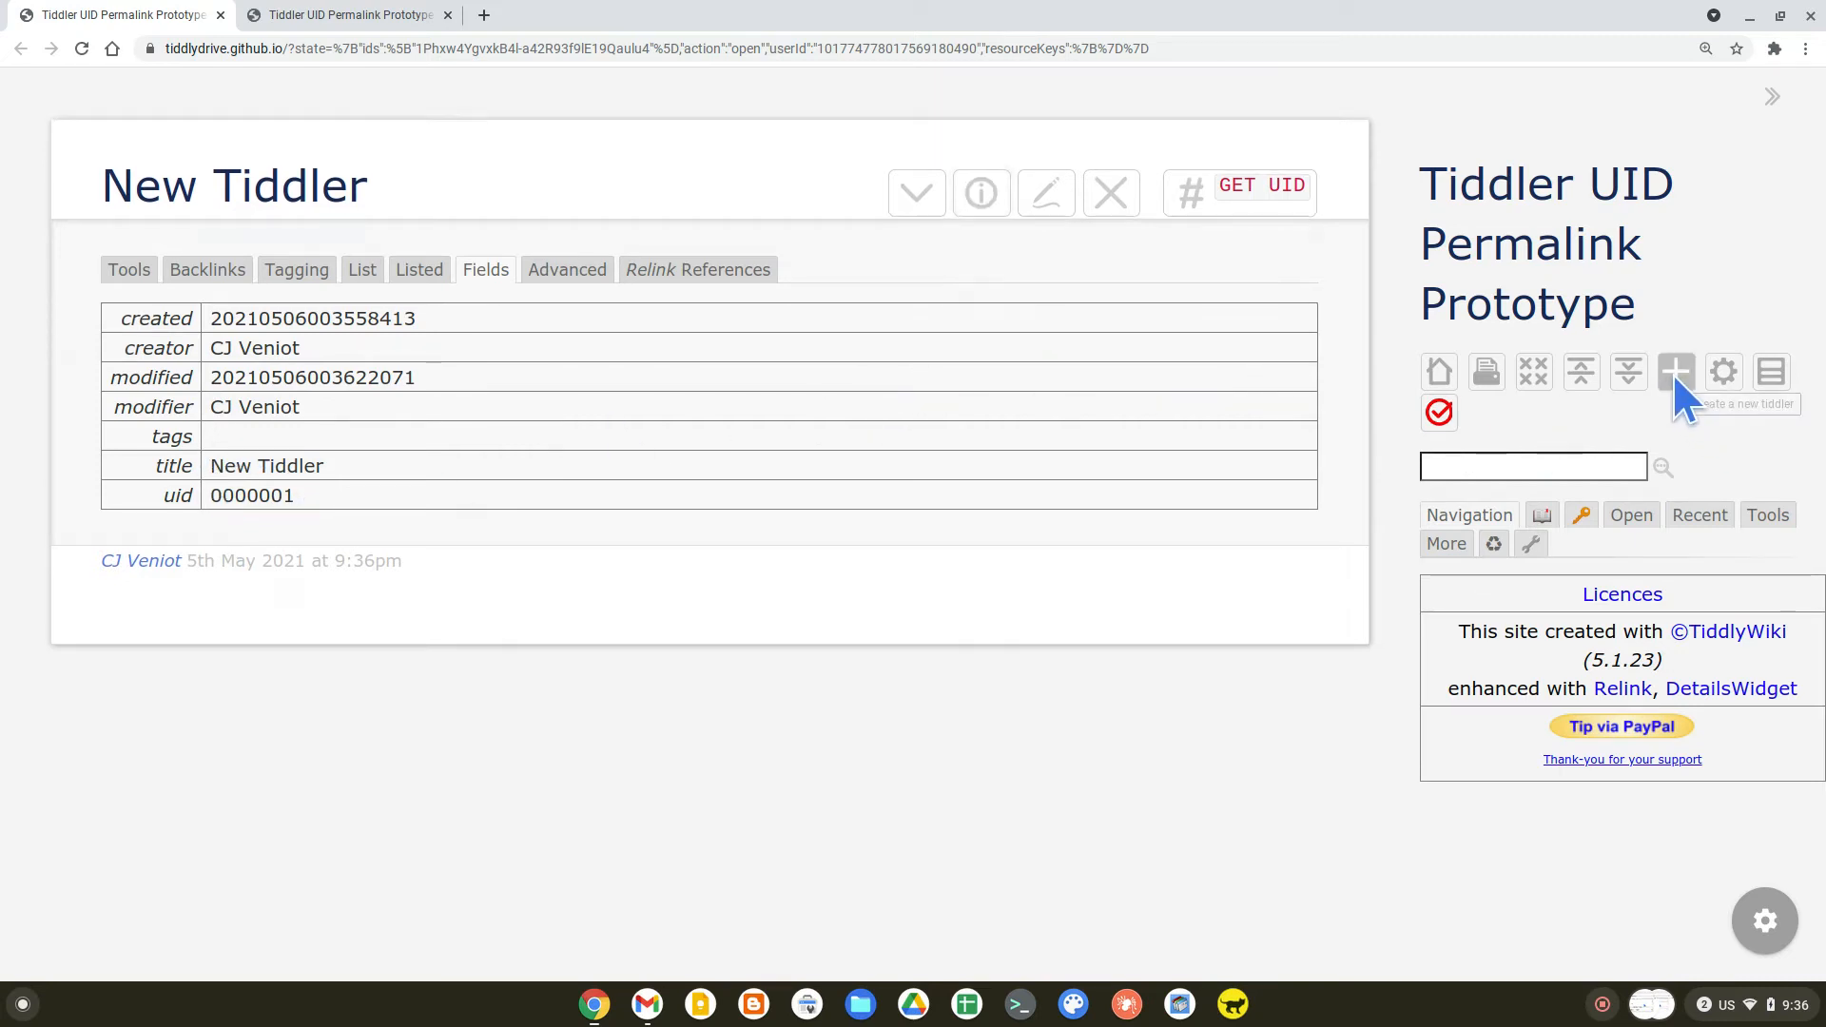
left_click(1300, 183)
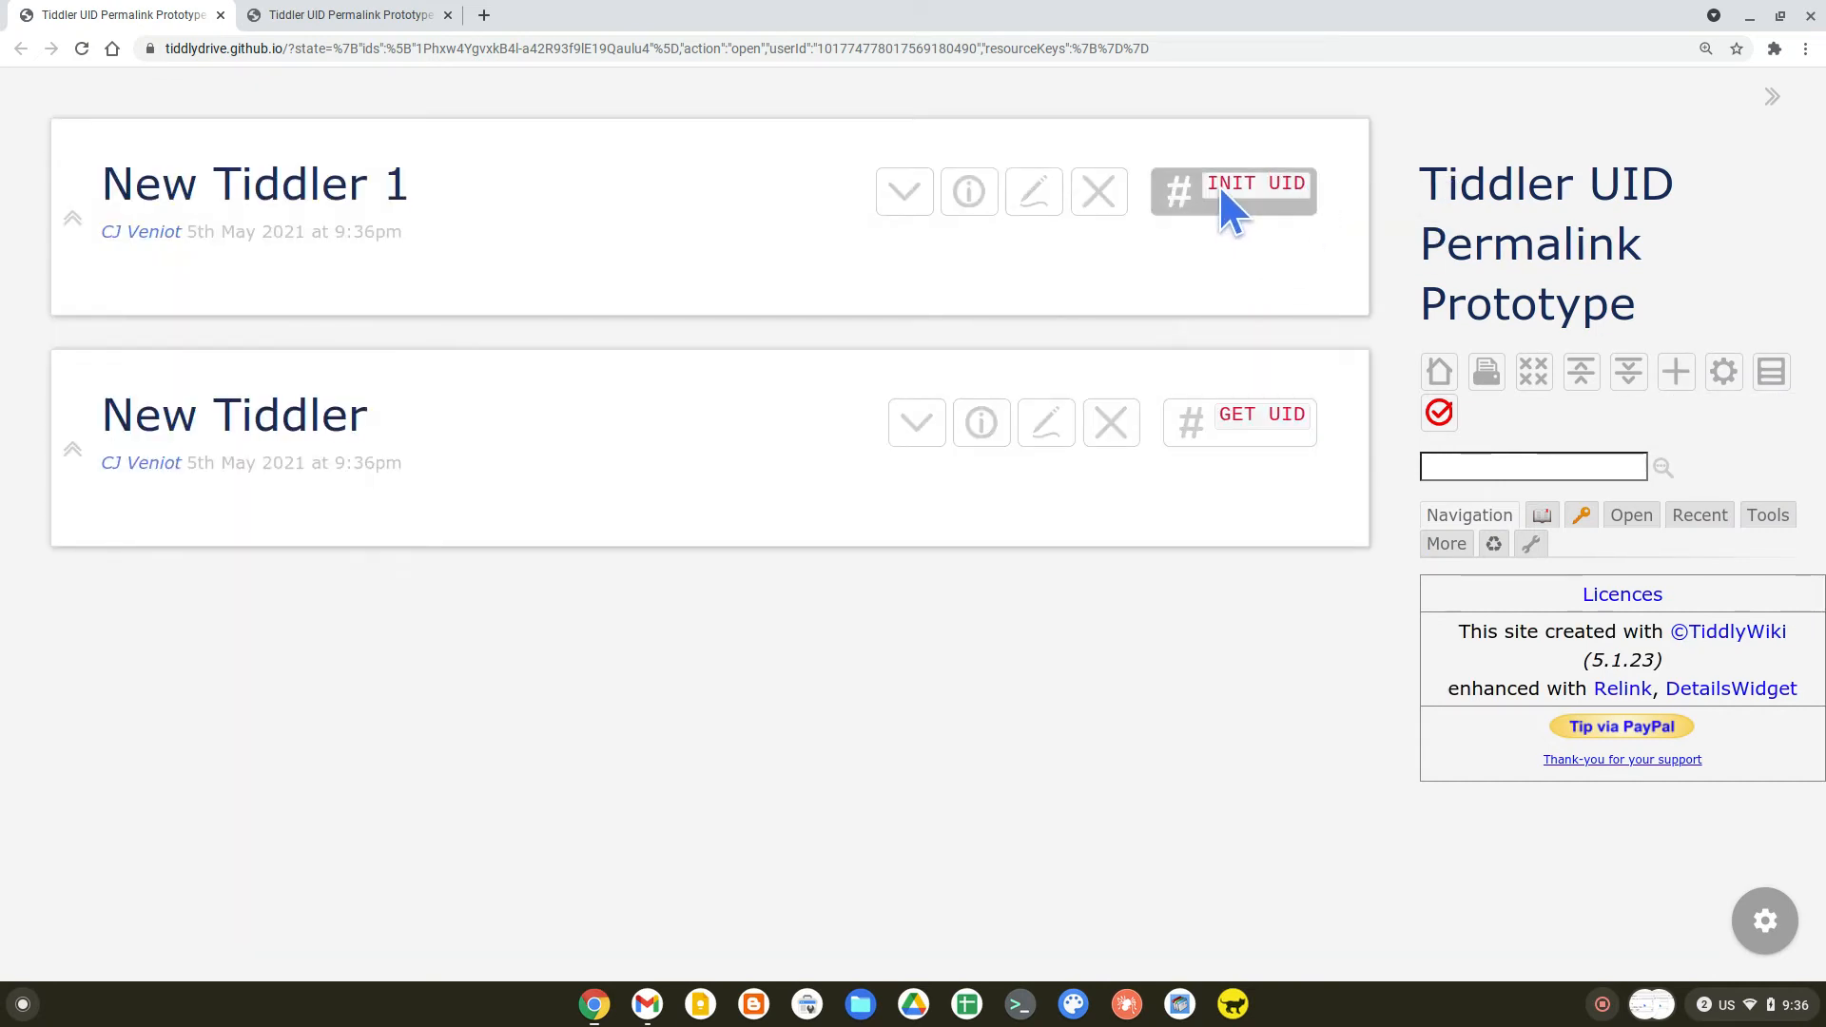
left_click(1218, 185)
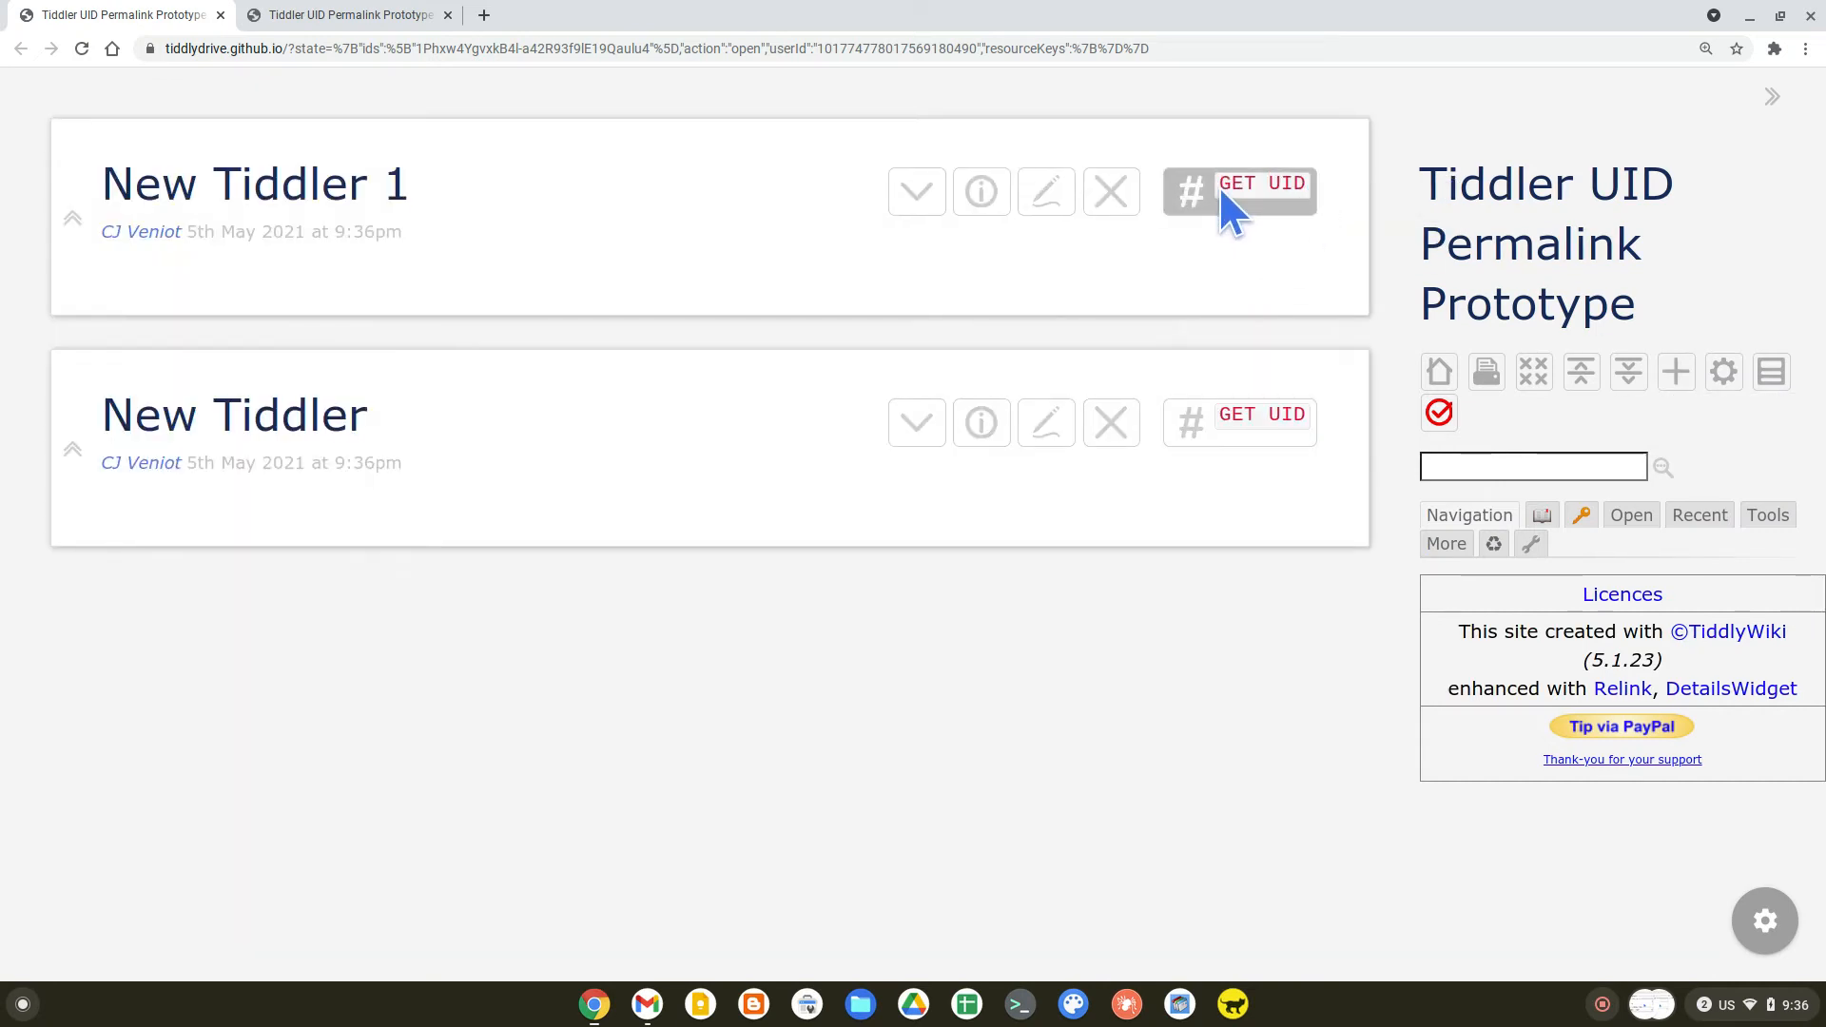
left_click(973, 194)
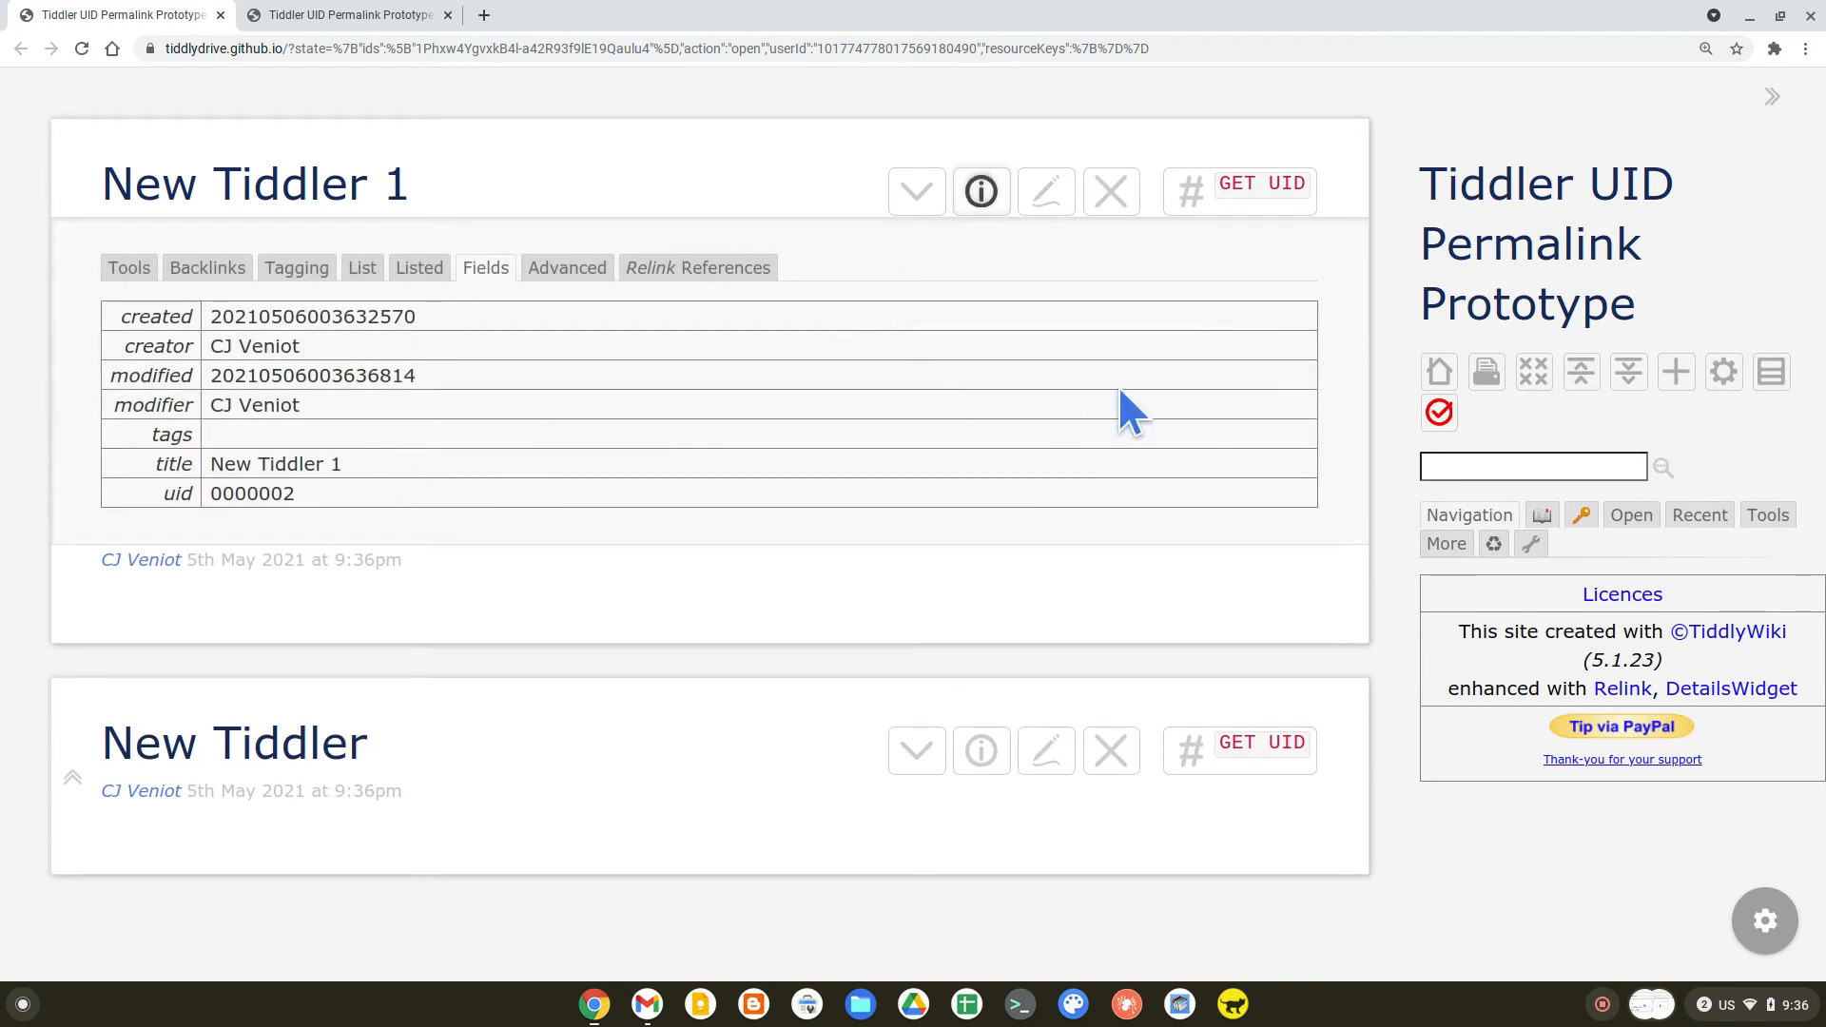
Create a third tiddler titled New Tiddler 2 and initialize its UID, comparing its fields before and after
left_click(1672, 373)
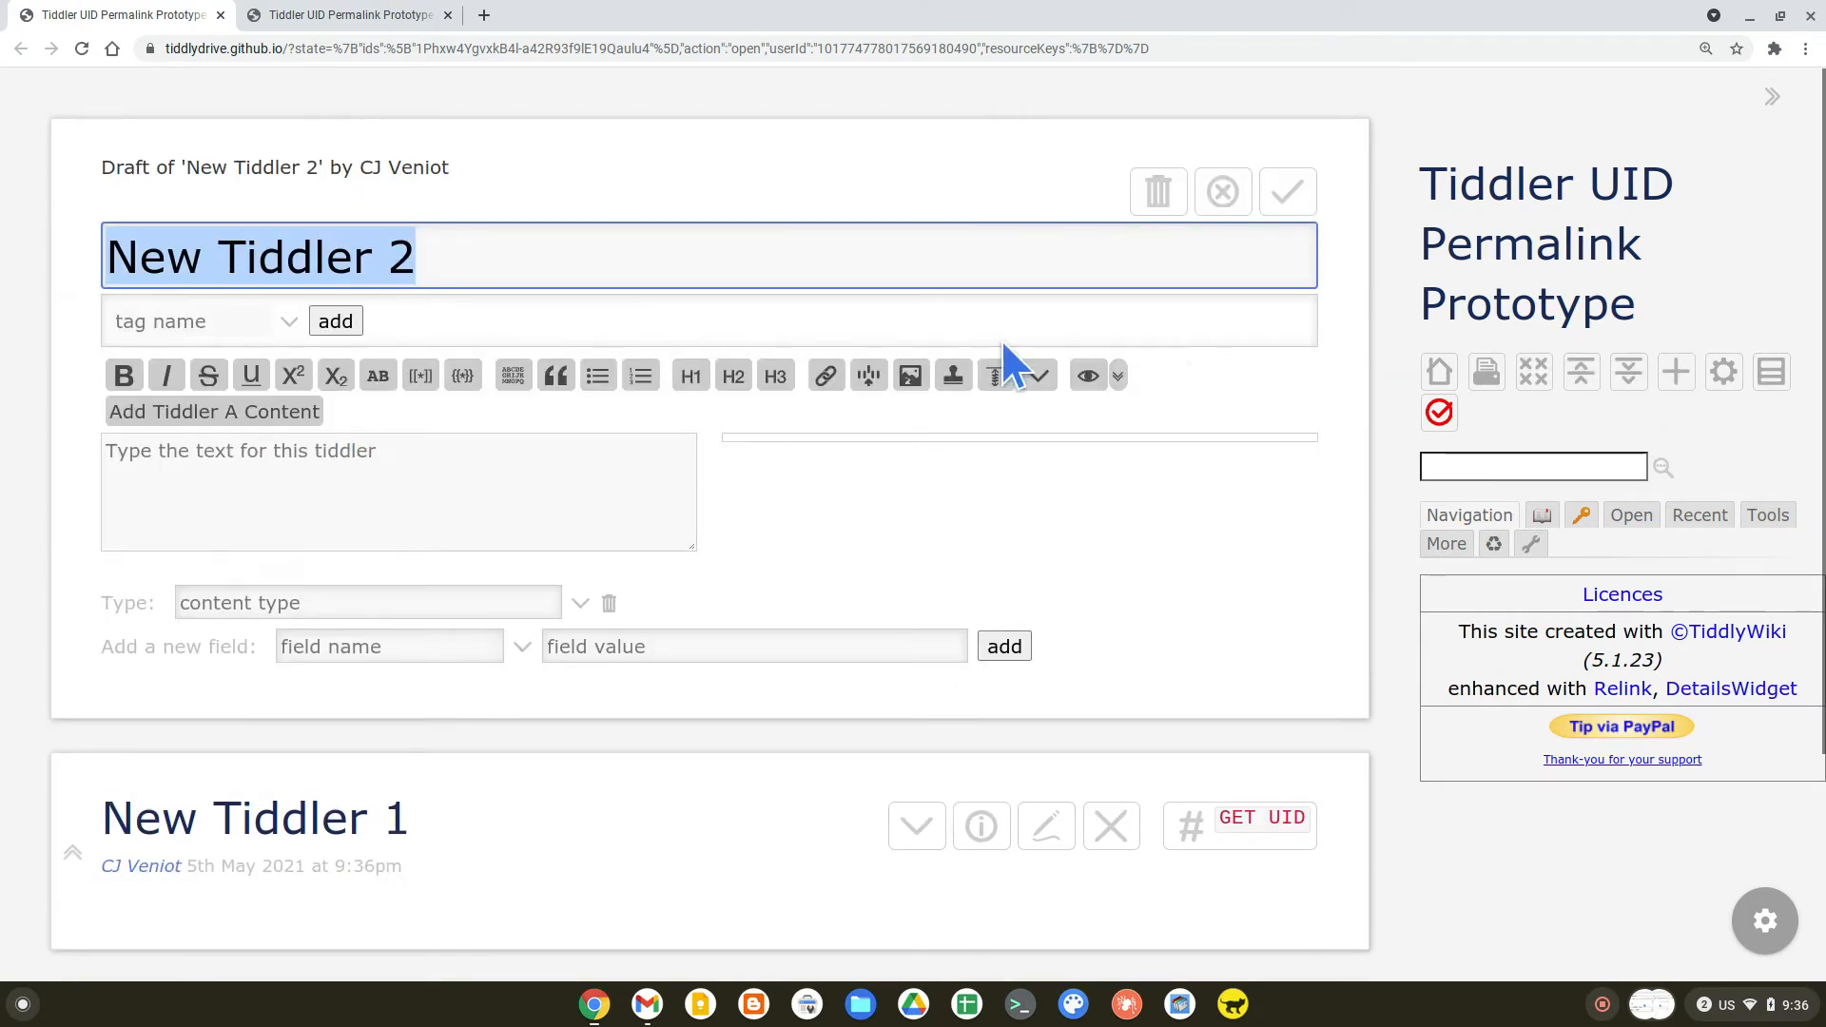
left_click(1285, 197)
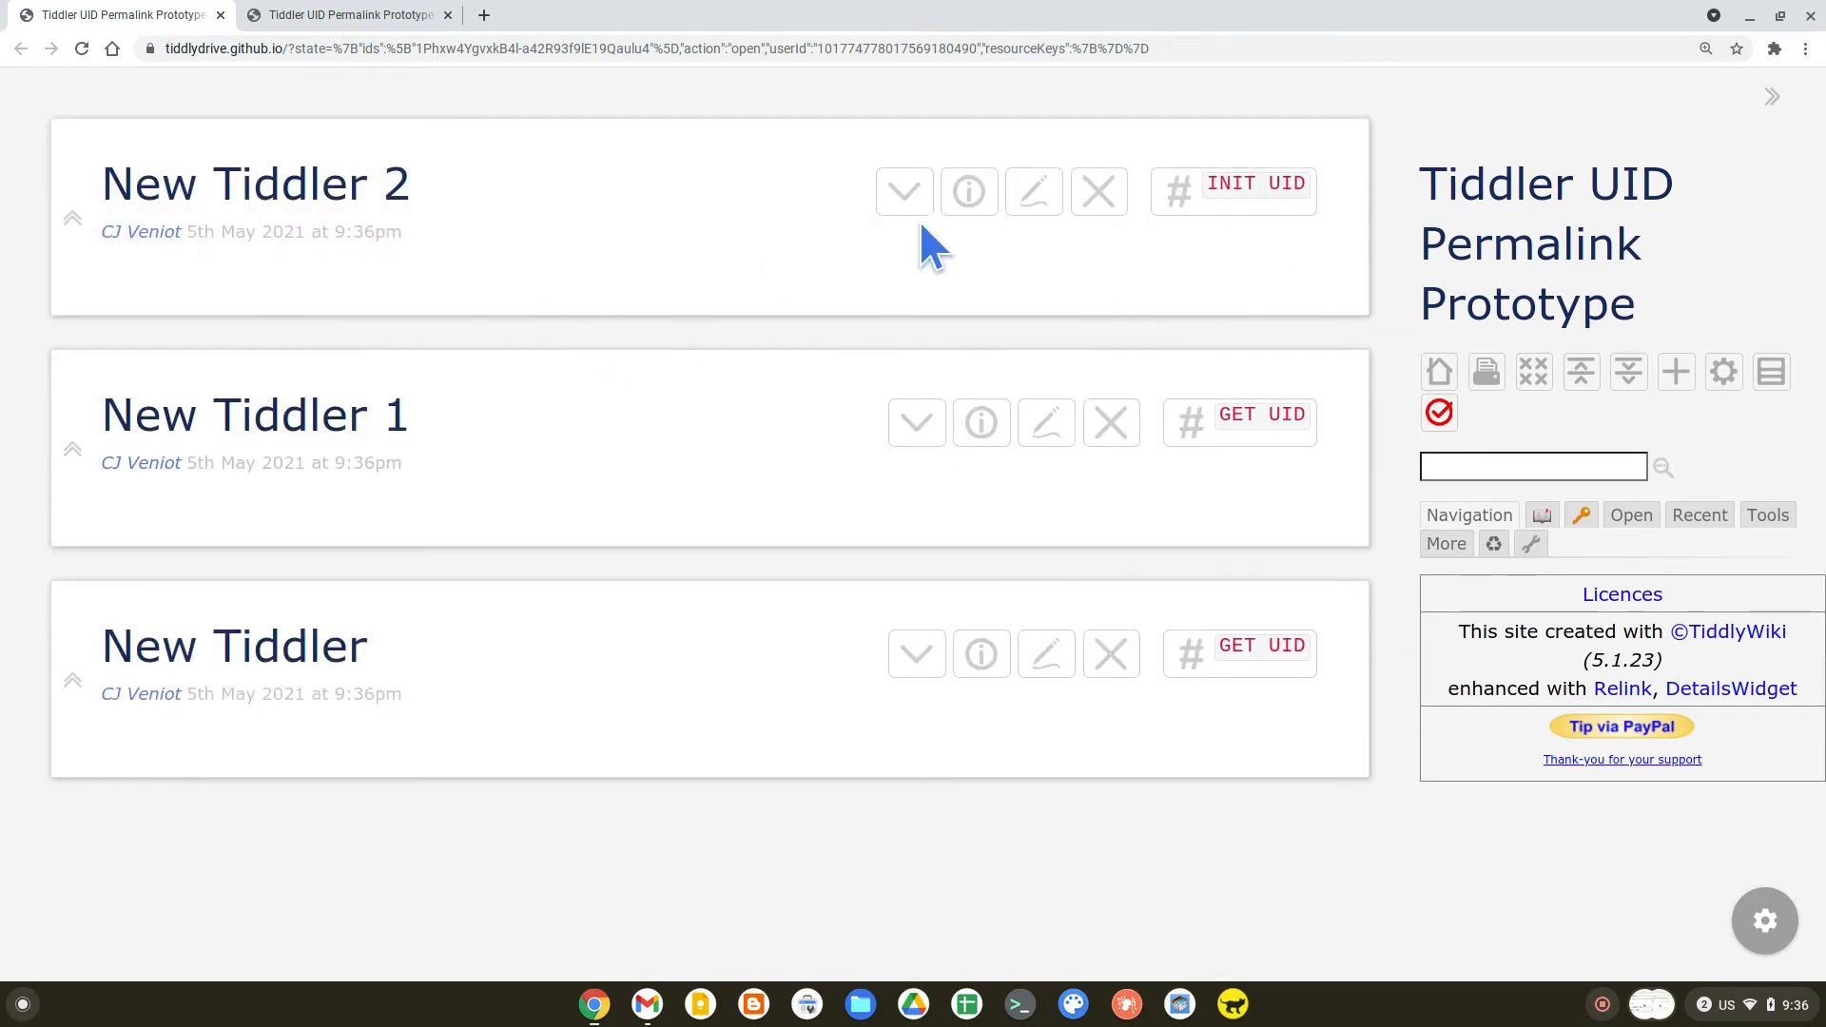
left_click(967, 191)
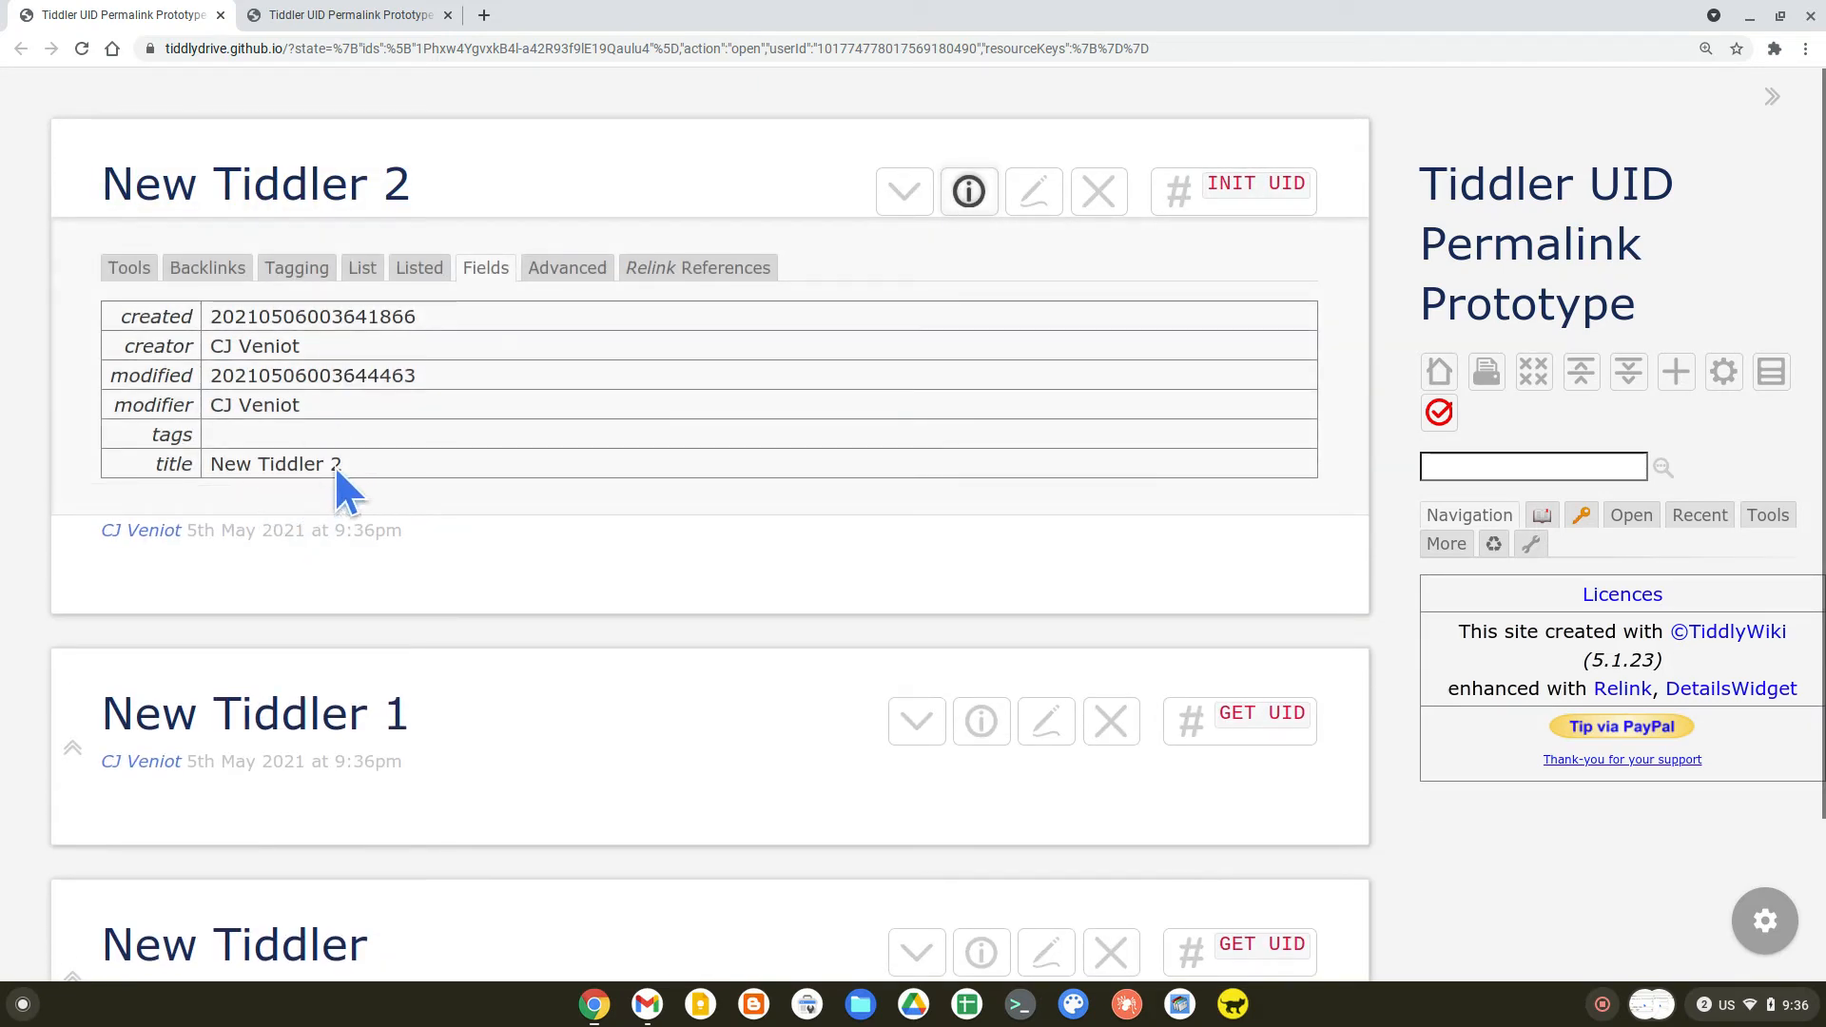
left_click(1270, 182)
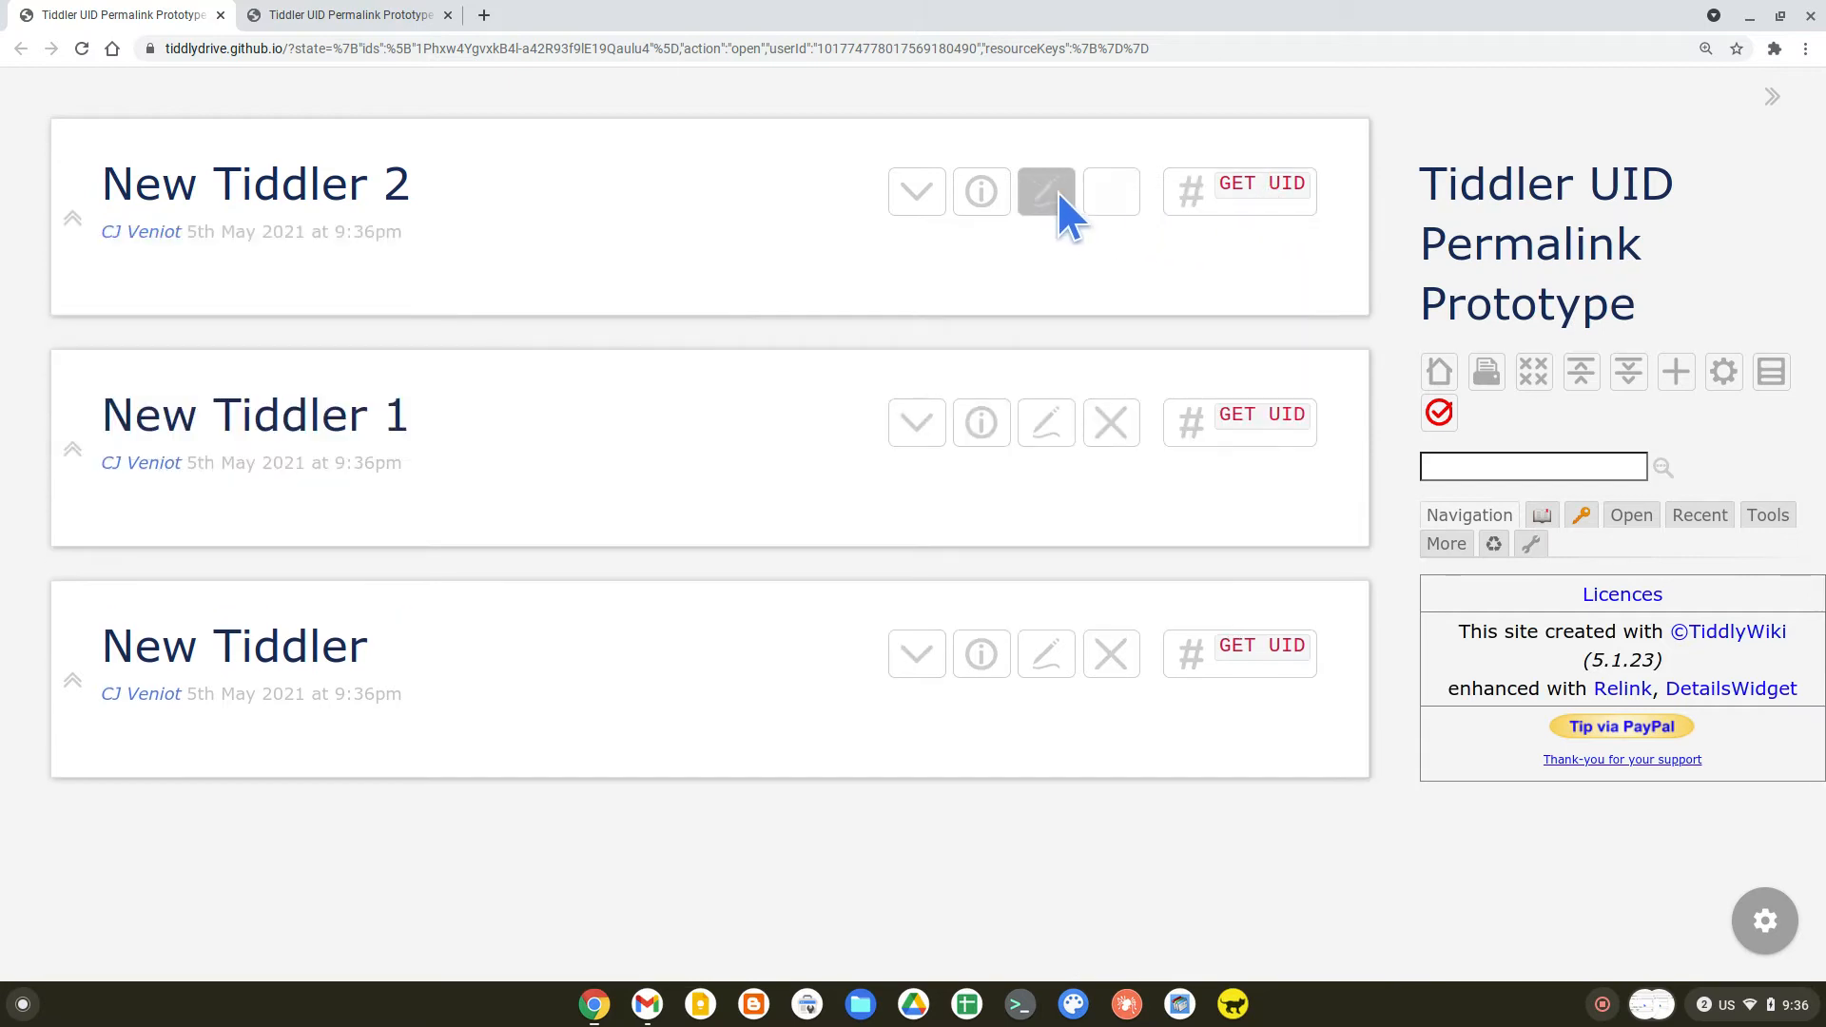
left_click(979, 190)
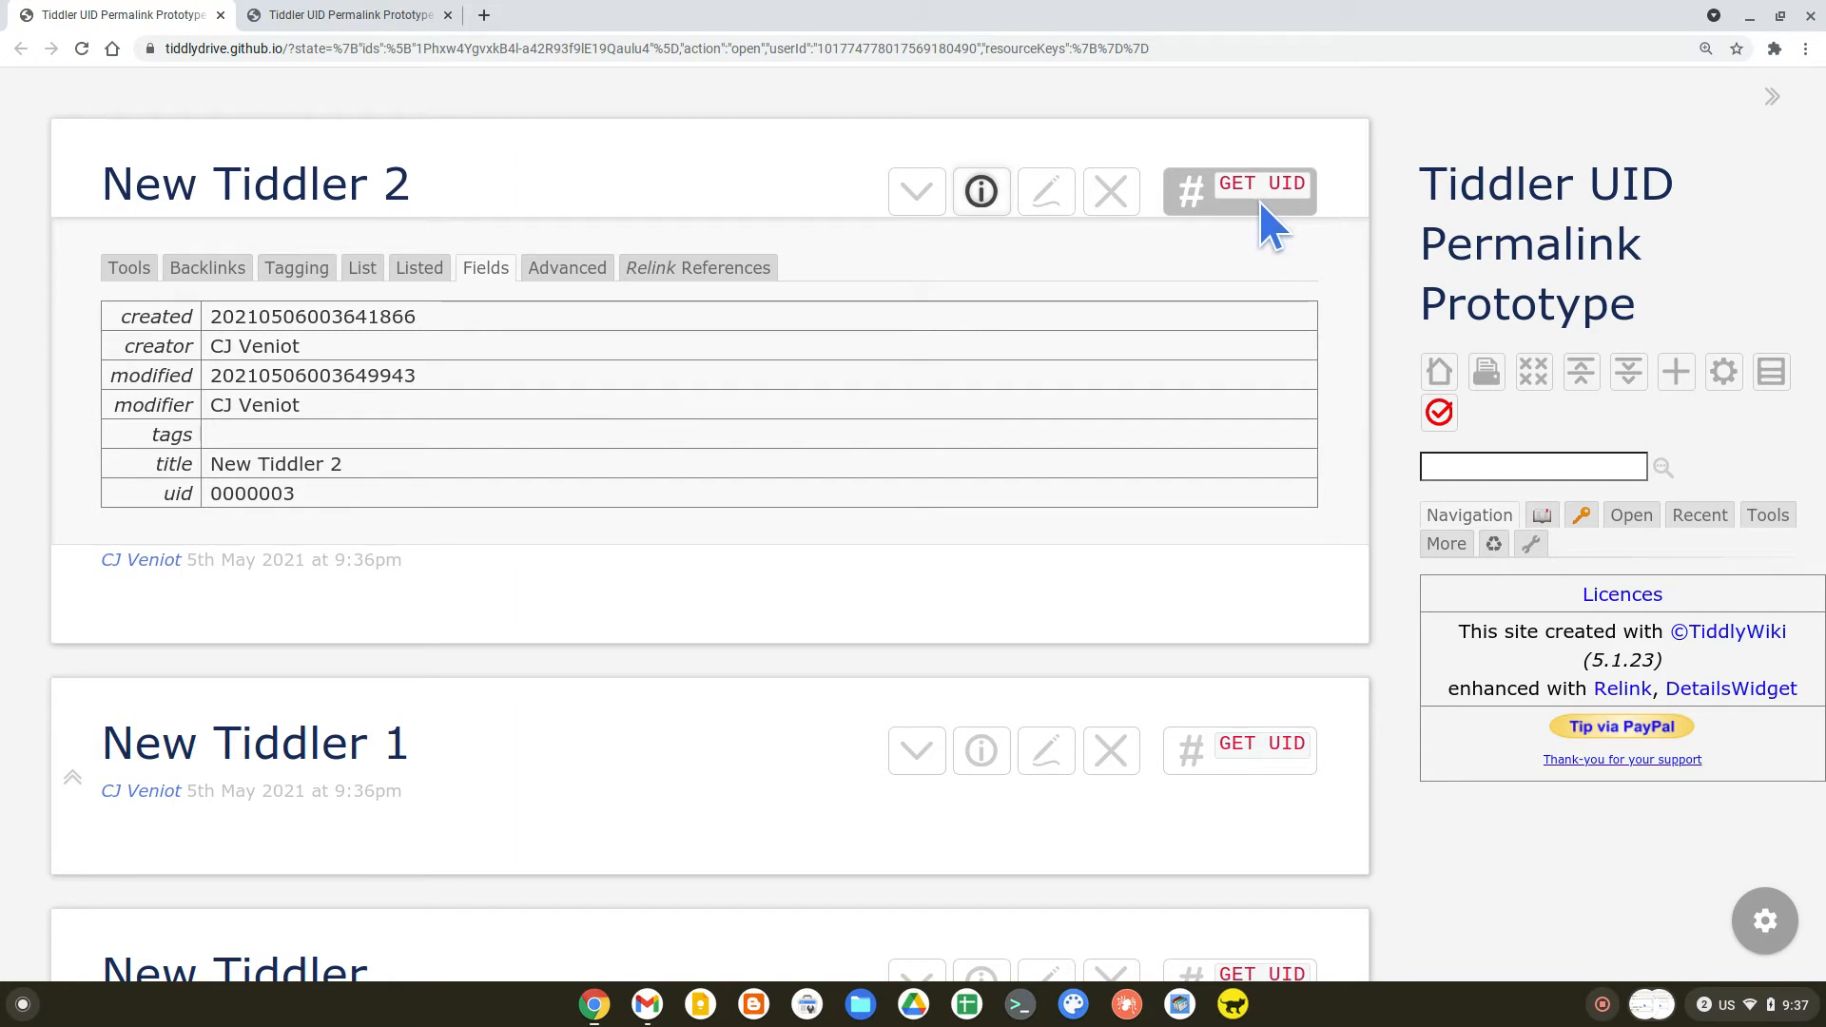
Paste New Tiddler 2's UID permalink into its draft text to inspect the link, and discard the draft
left_click(906, 193)
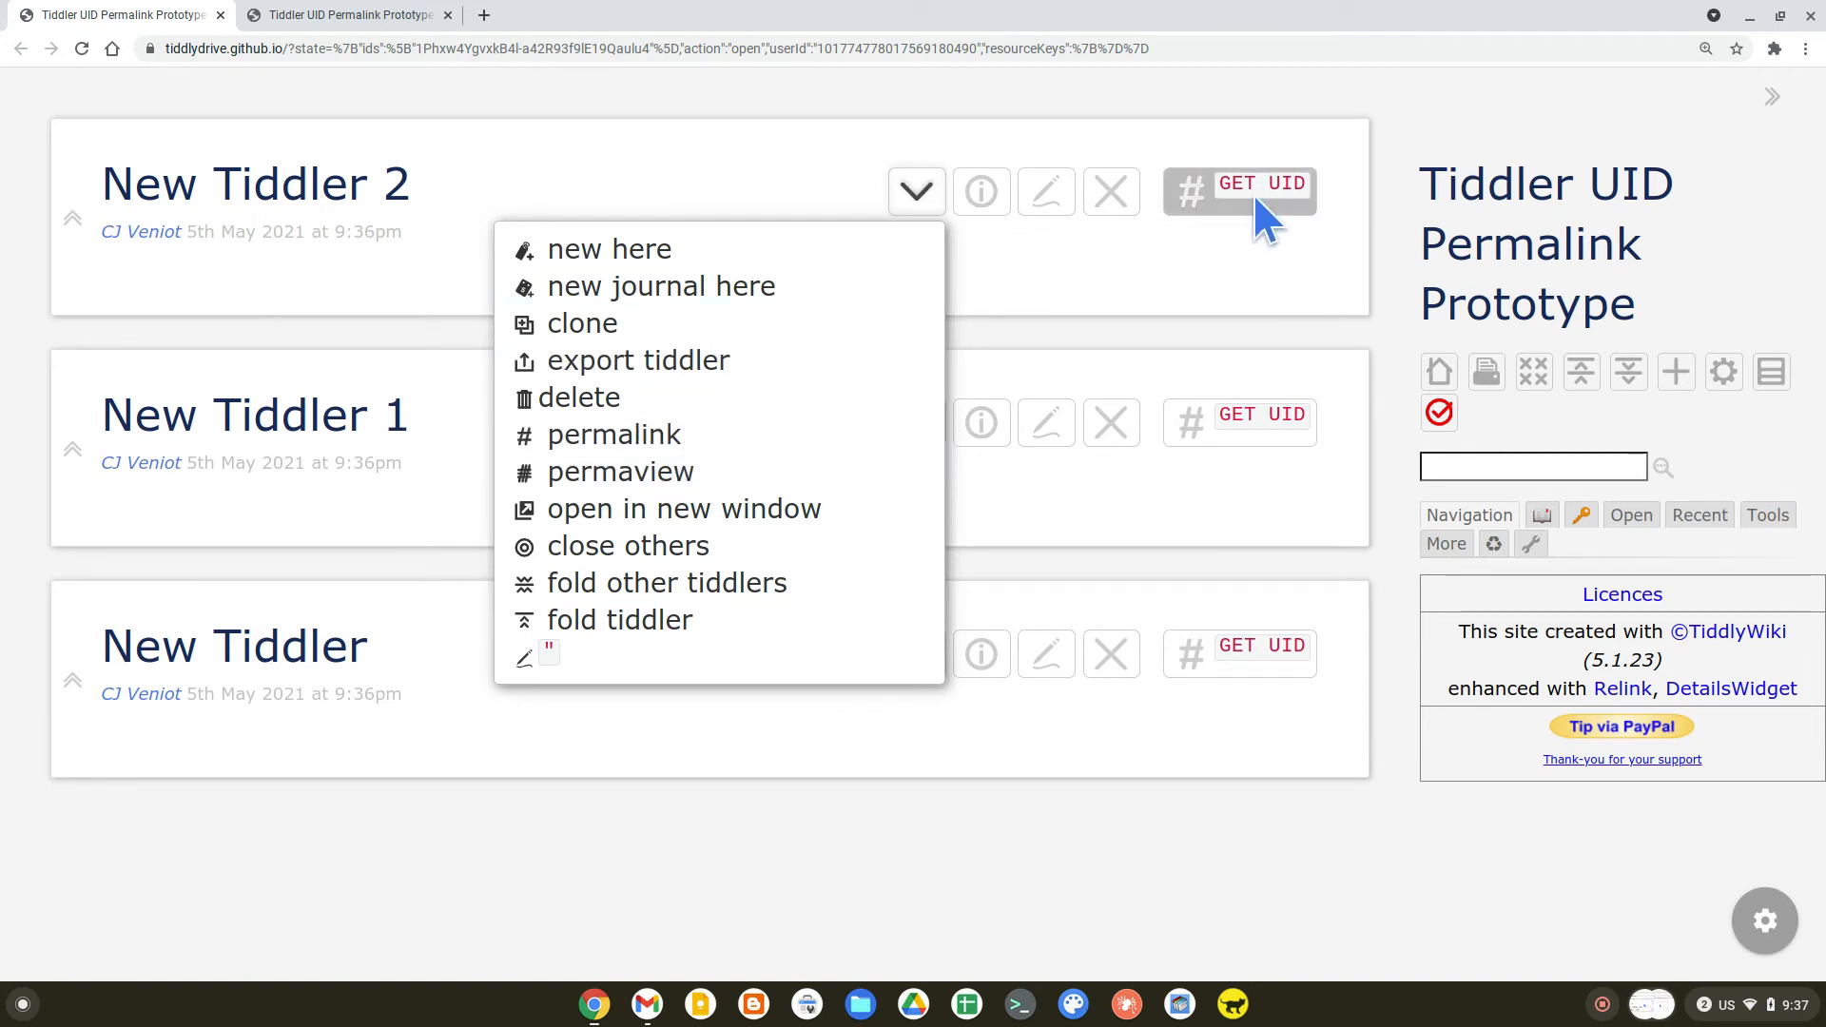
left_click(1108, 293)
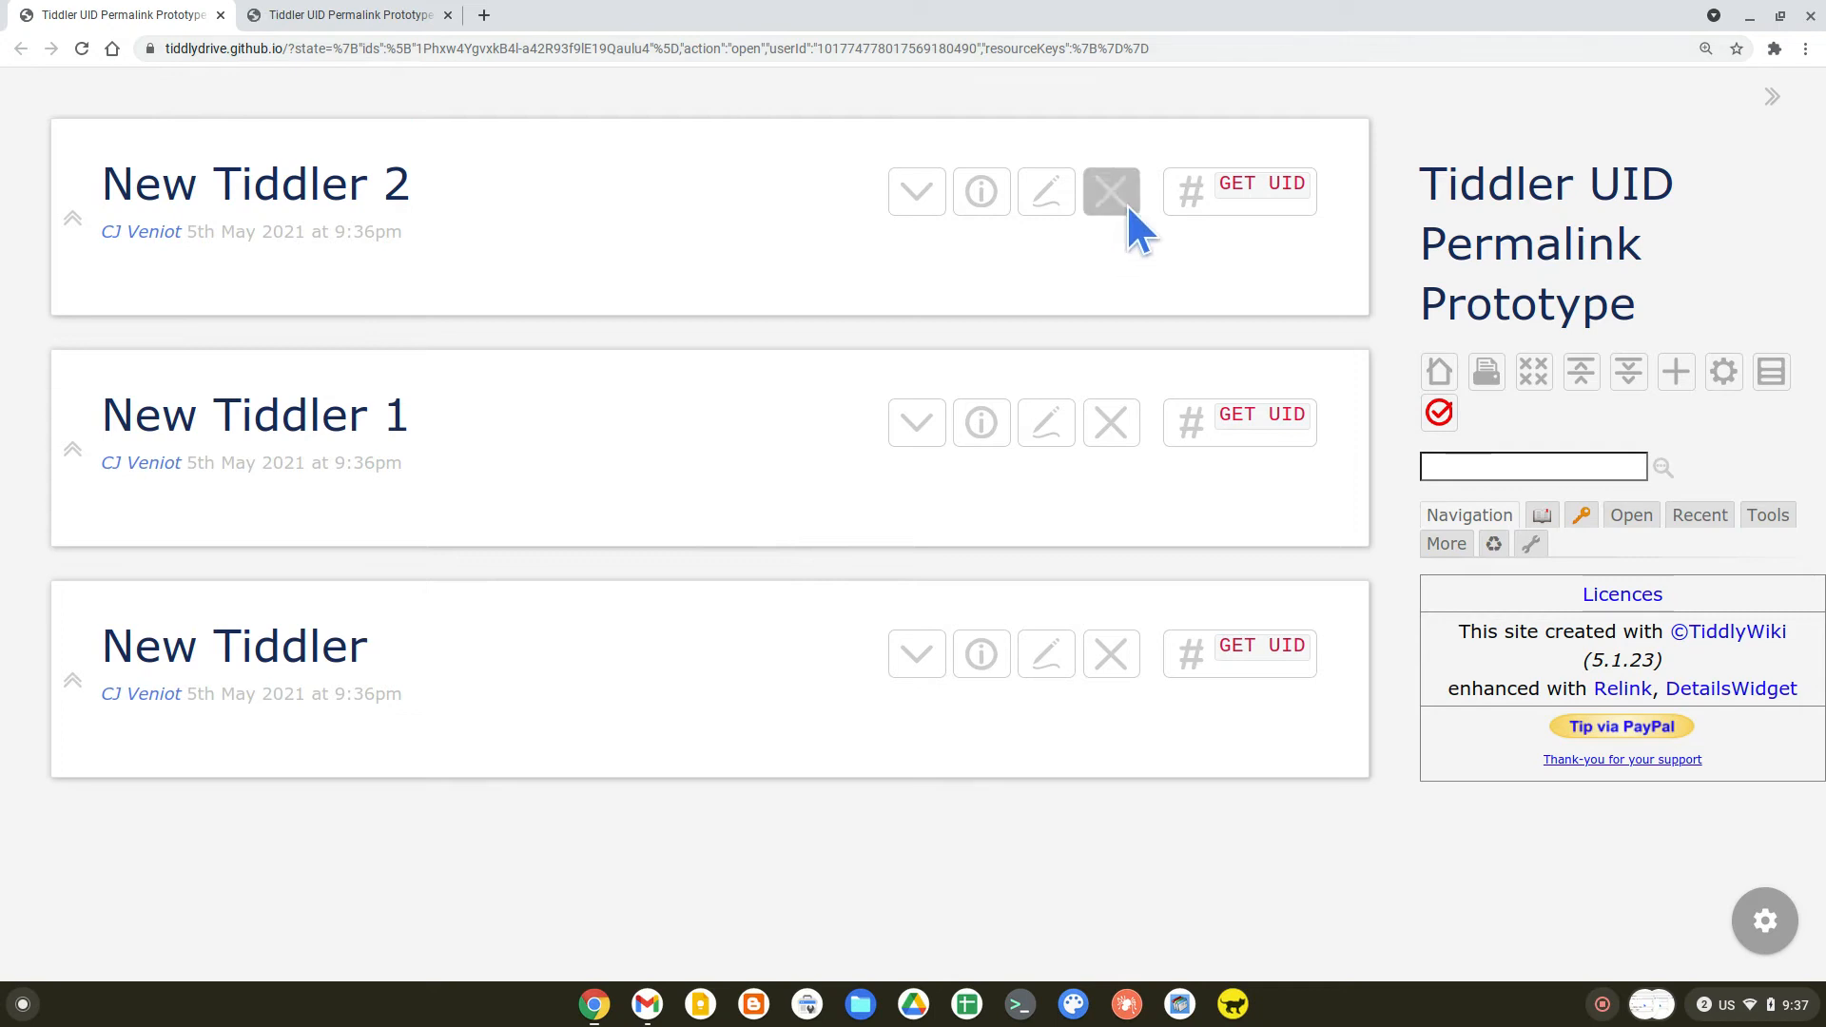
left_click(1223, 187)
left_click(1044, 195)
left_click(286, 476)
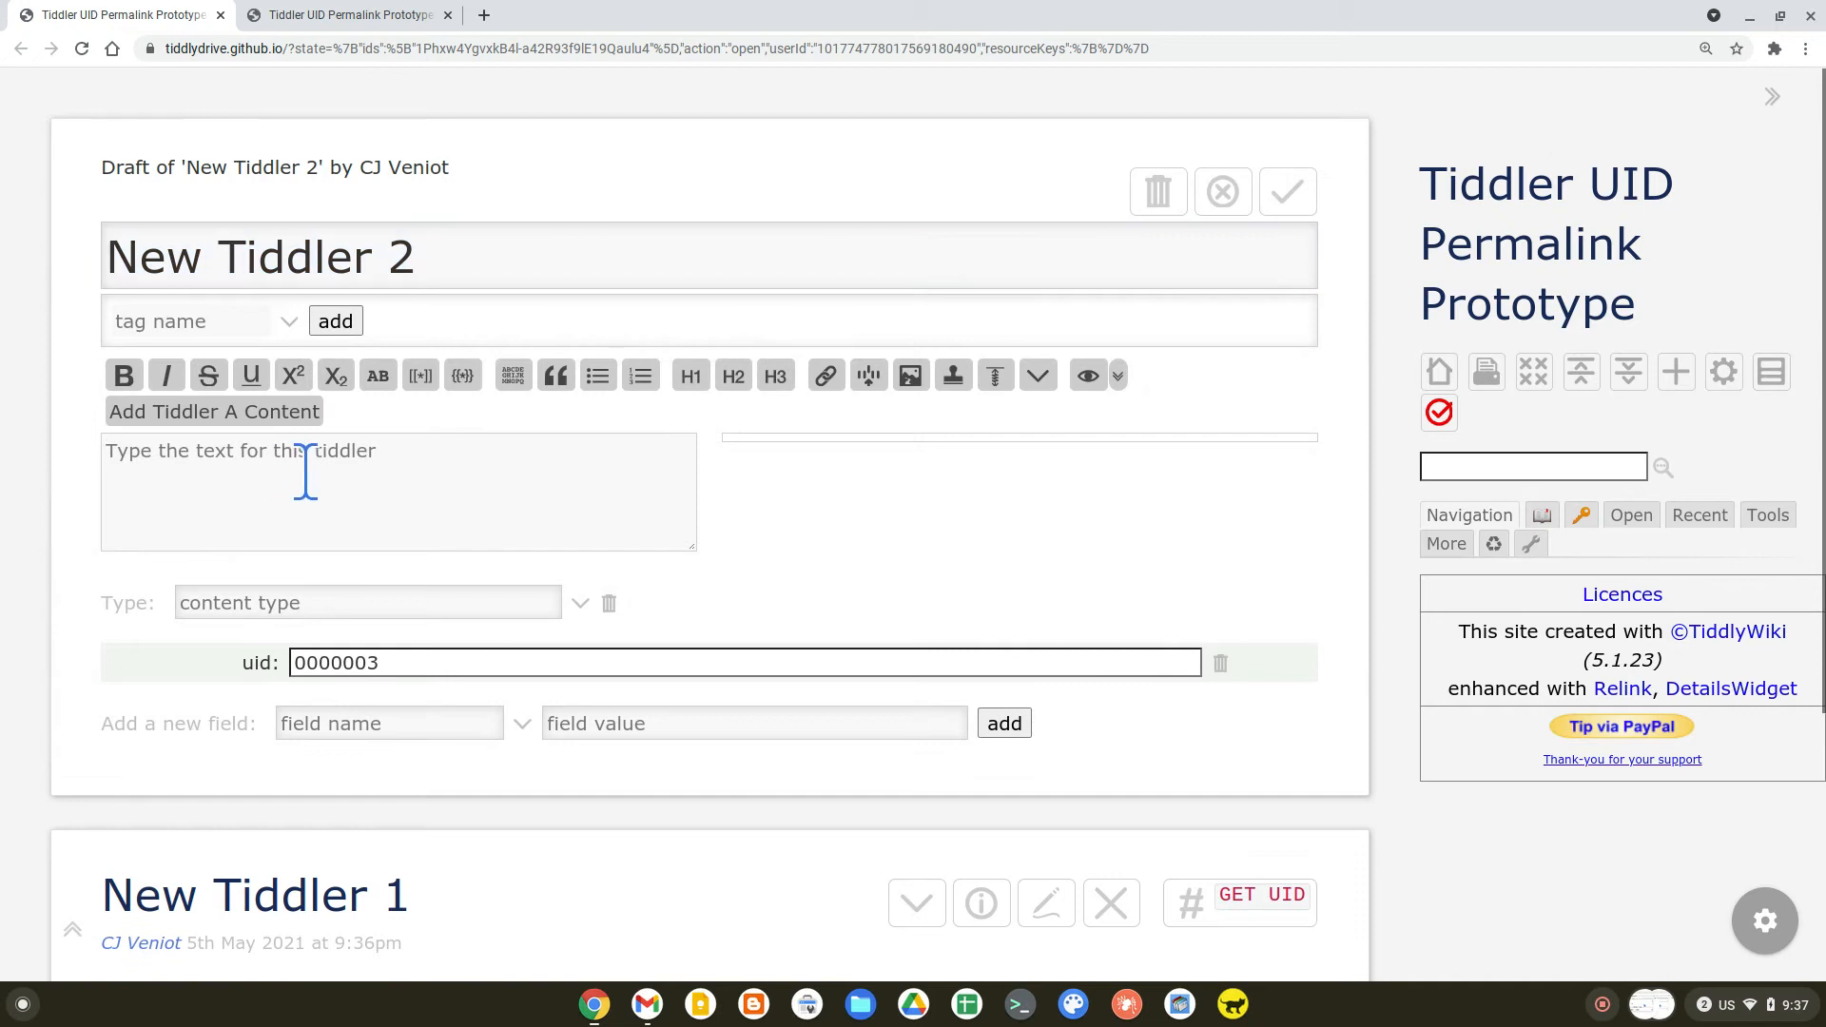
key("ctrl+v")
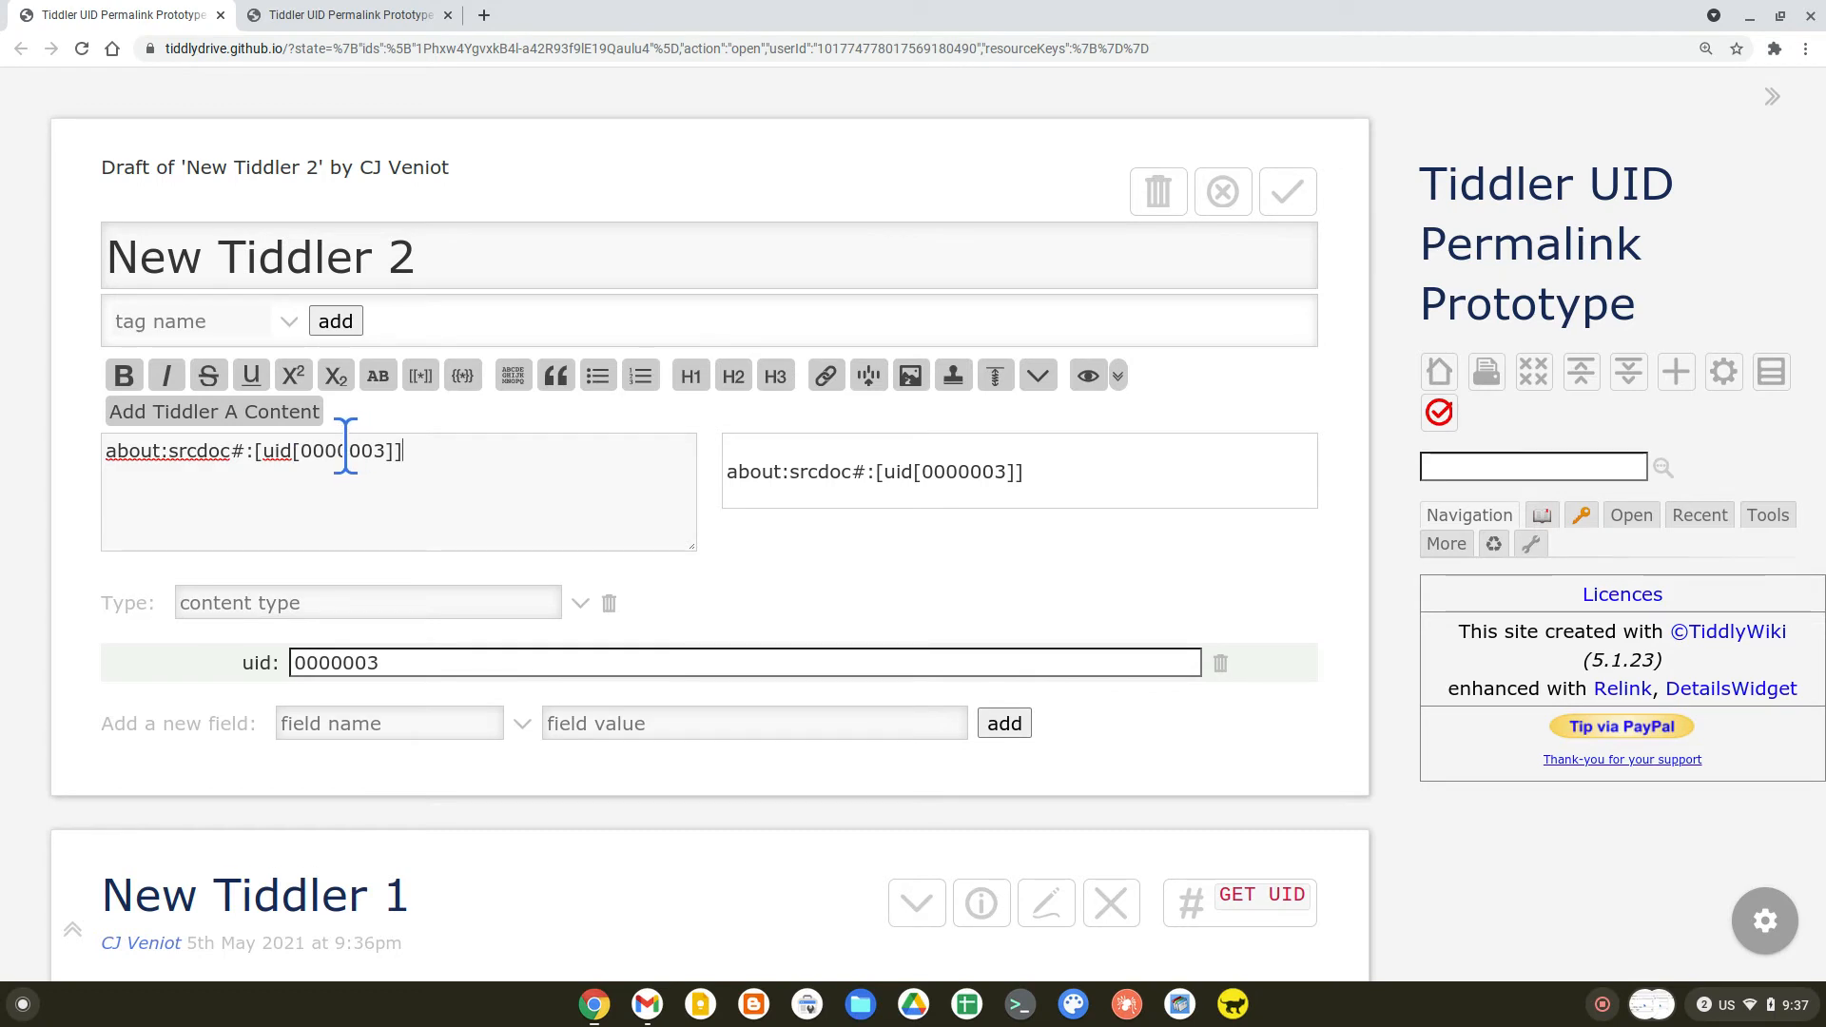
left_click(1224, 196)
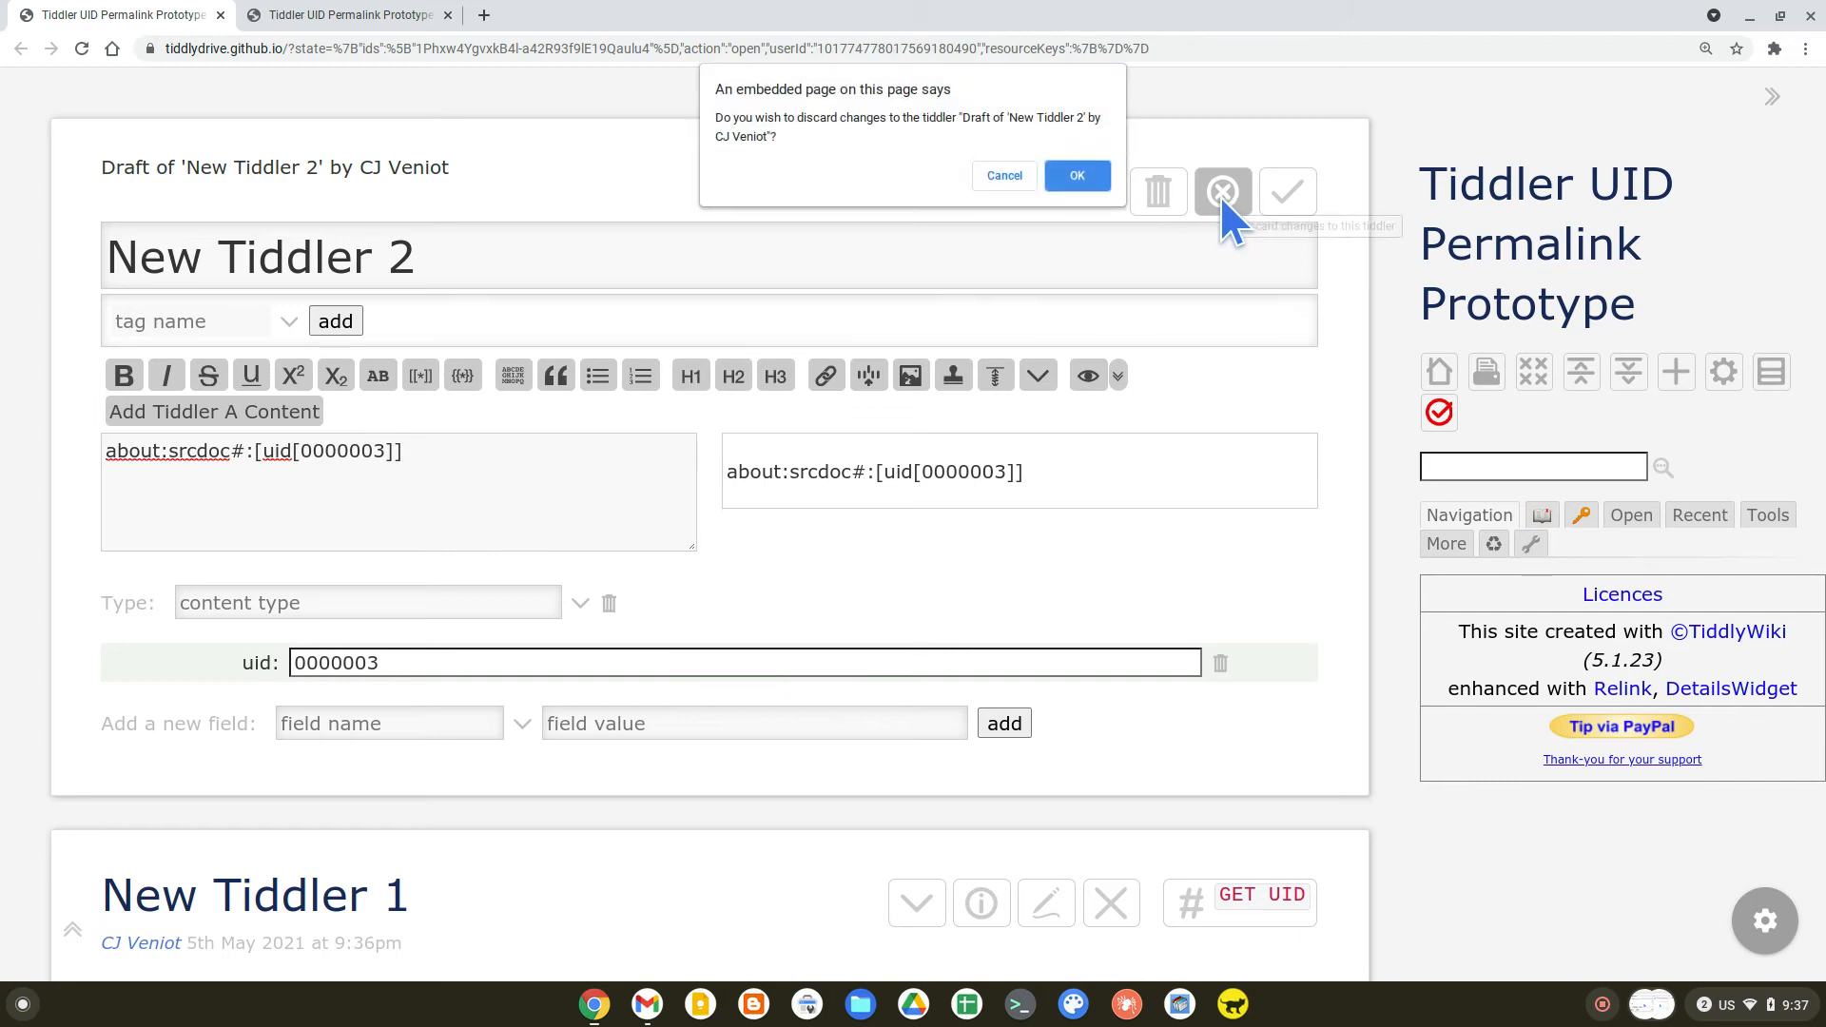
left_click(1066, 179)
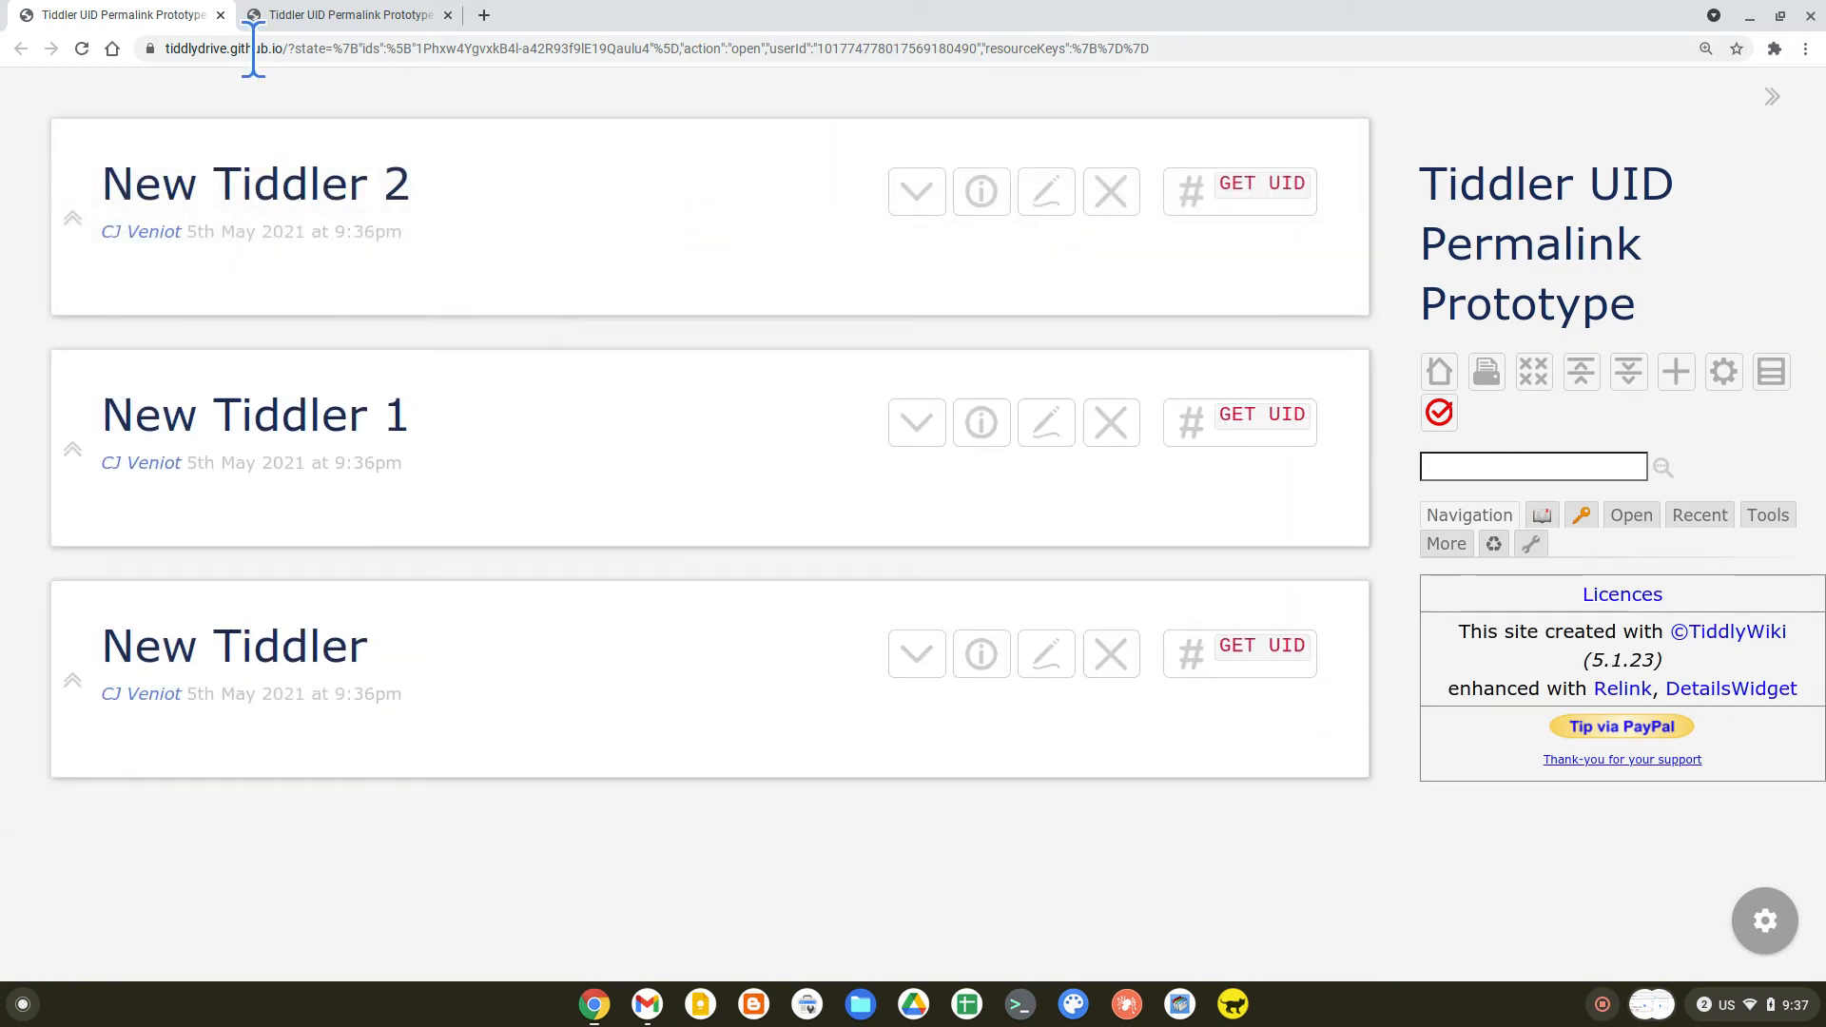
In the Neocities-hosted copy of the wiki, open New Tiddler, copy its UID permalink and show its fields
left_click(326, 16)
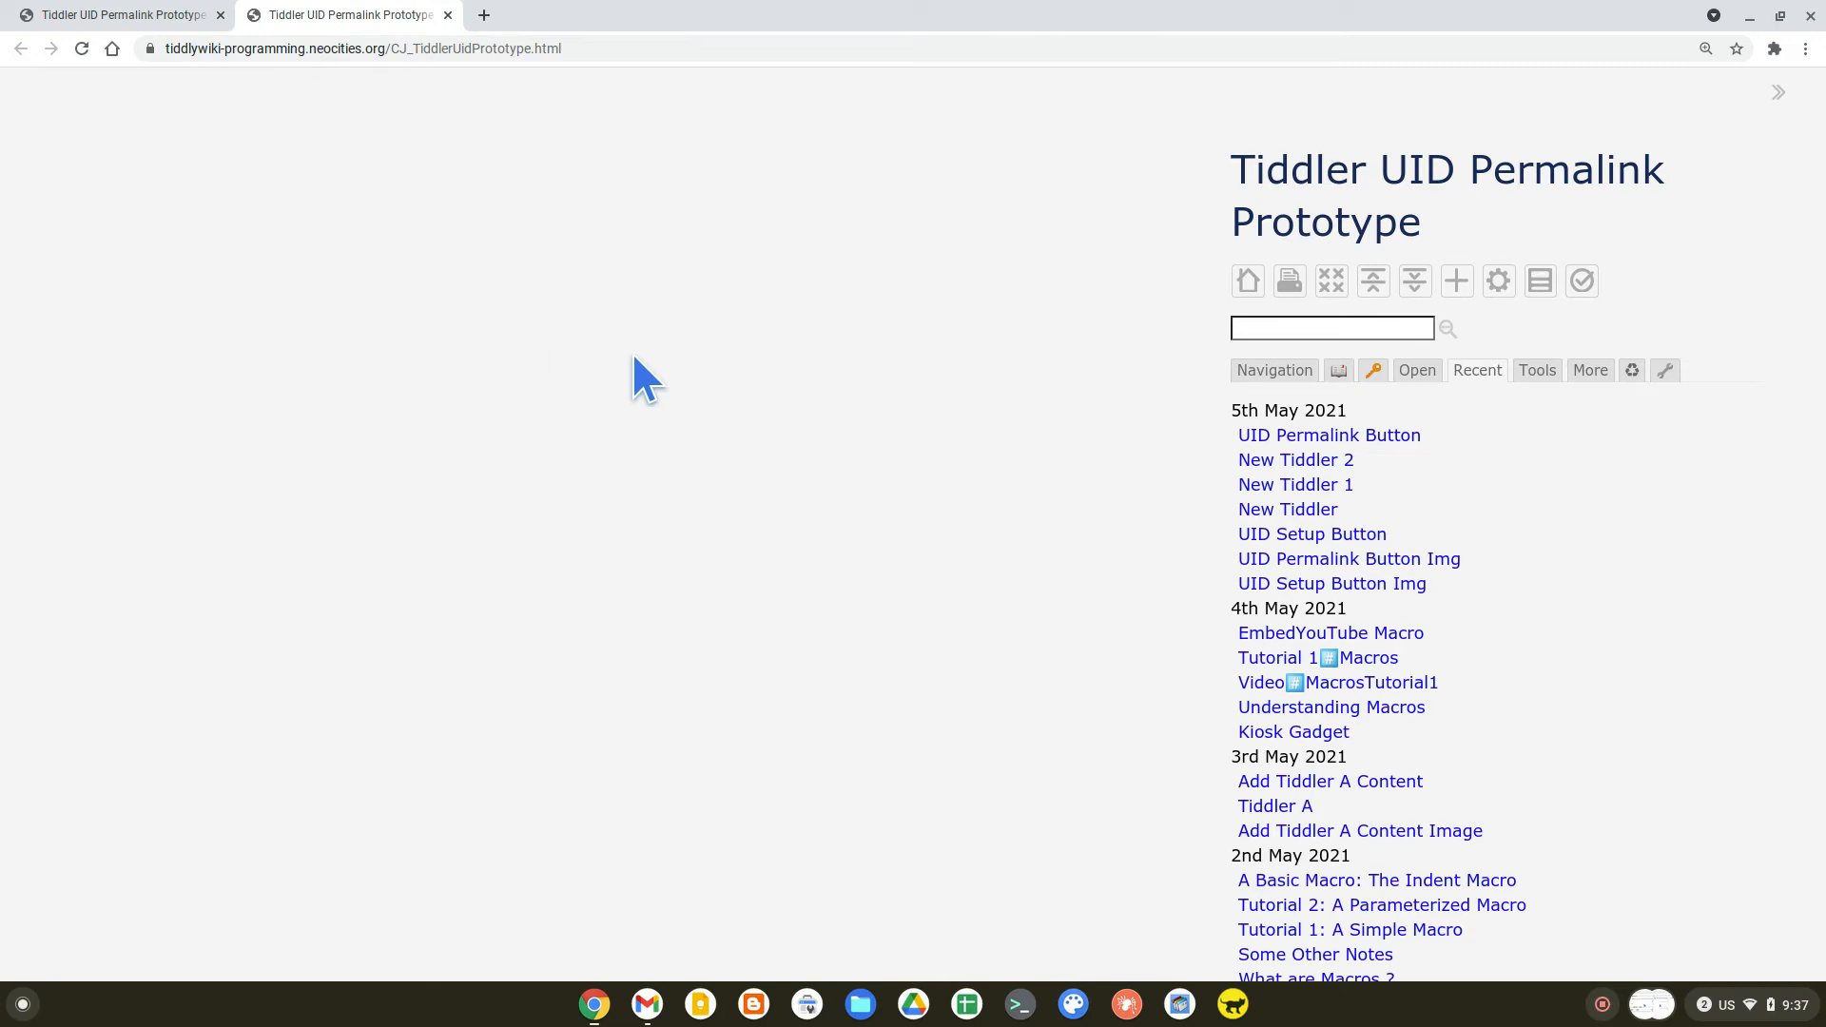
left_click(1269, 509)
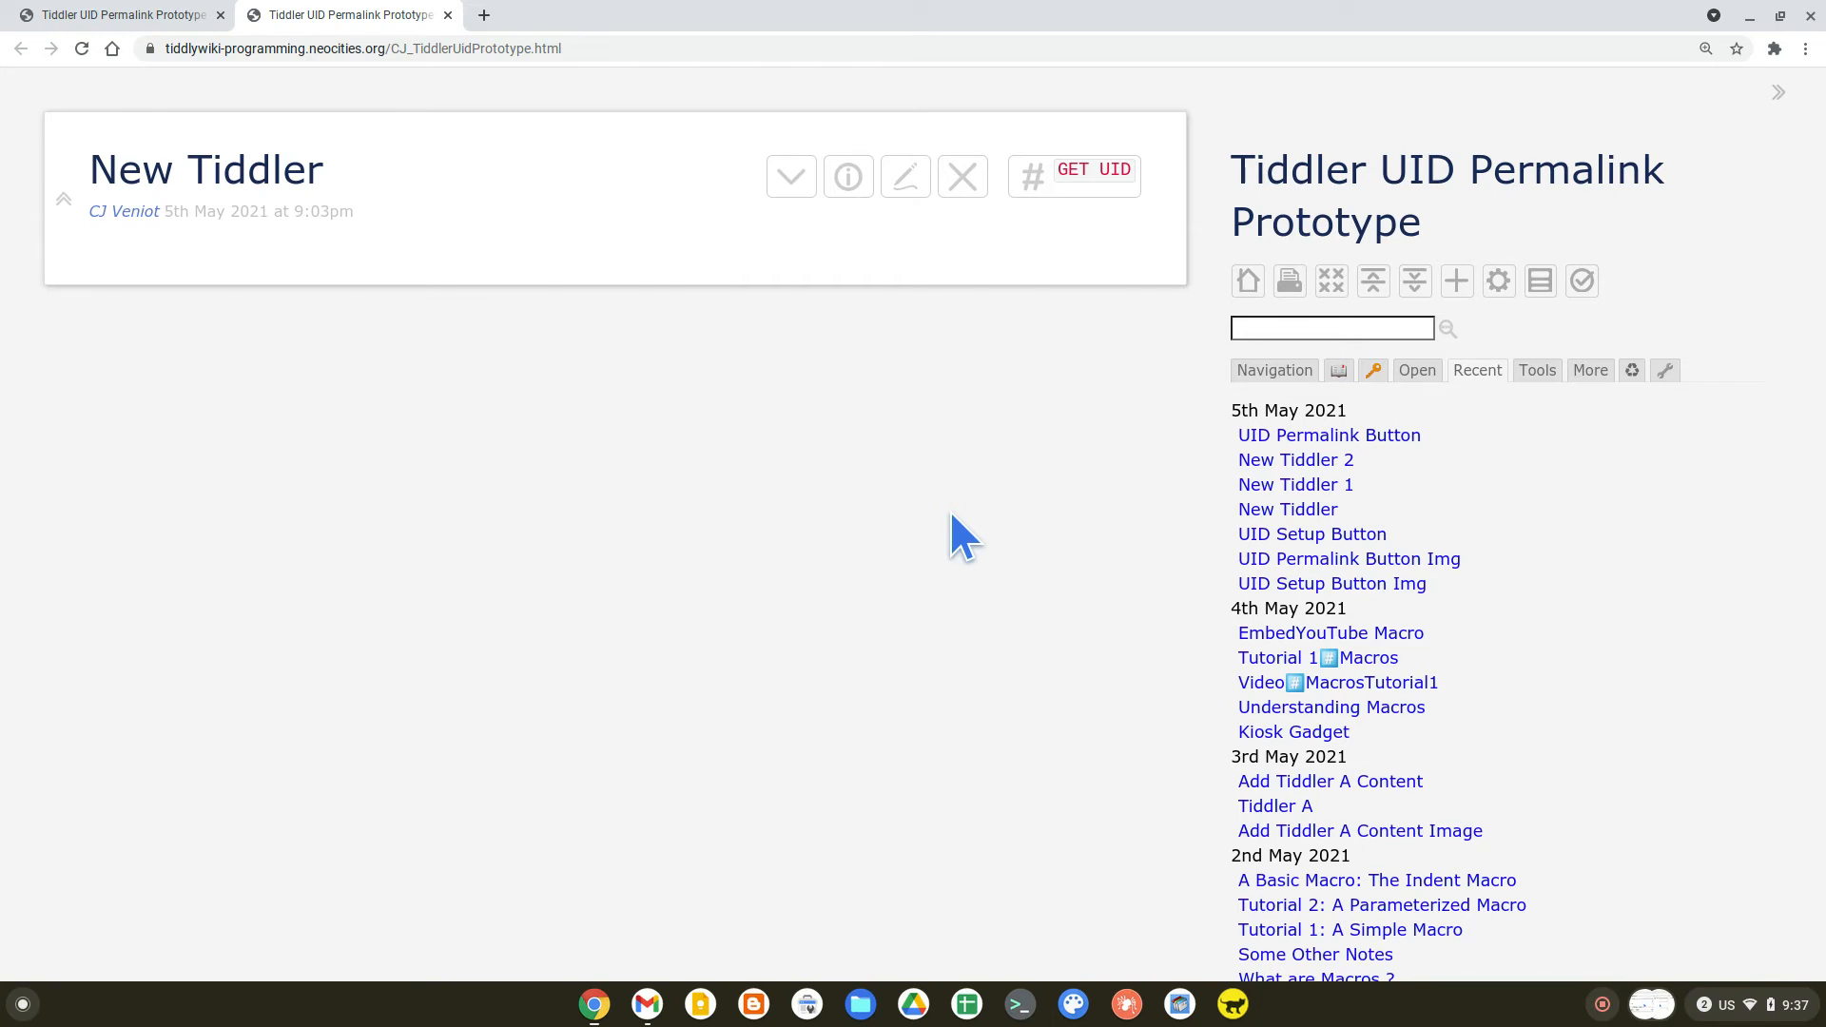
left_click(1033, 177)
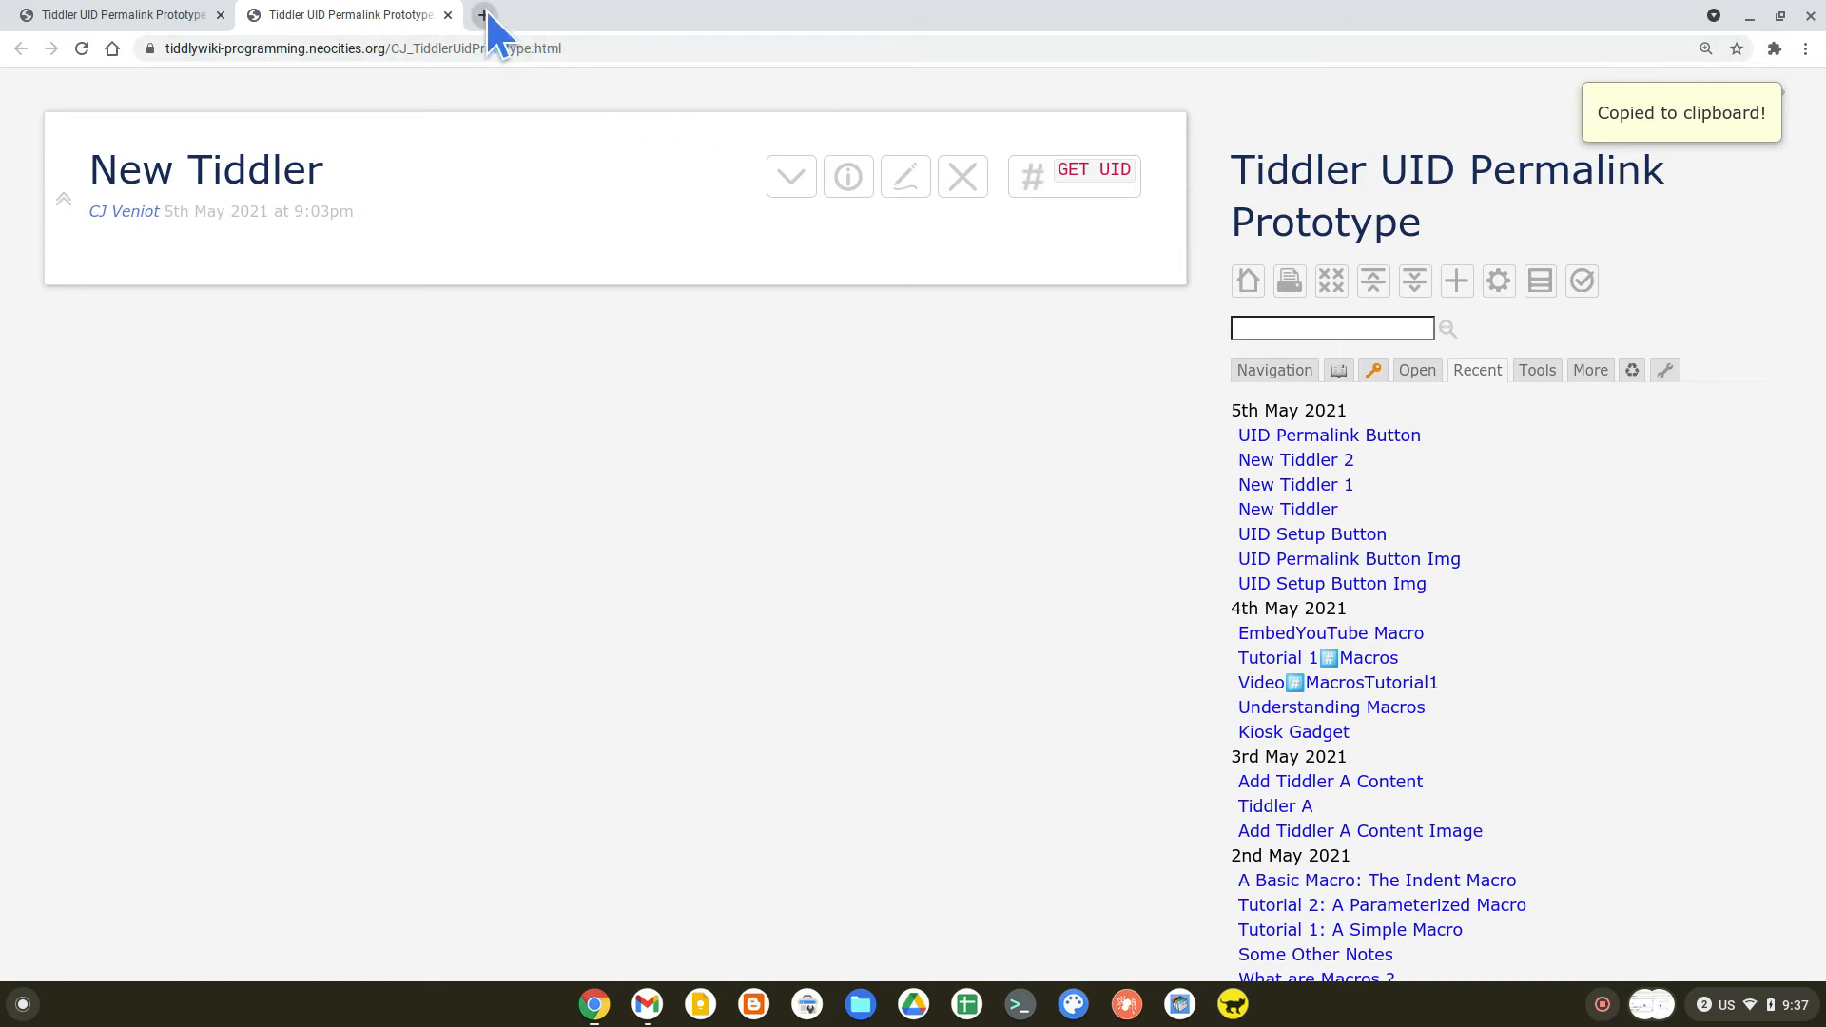
left_click(846, 177)
Edit New Tiddler and paste the copied UID permalink into its text, highlighting the UID filter part in the preview
left_click(906, 177)
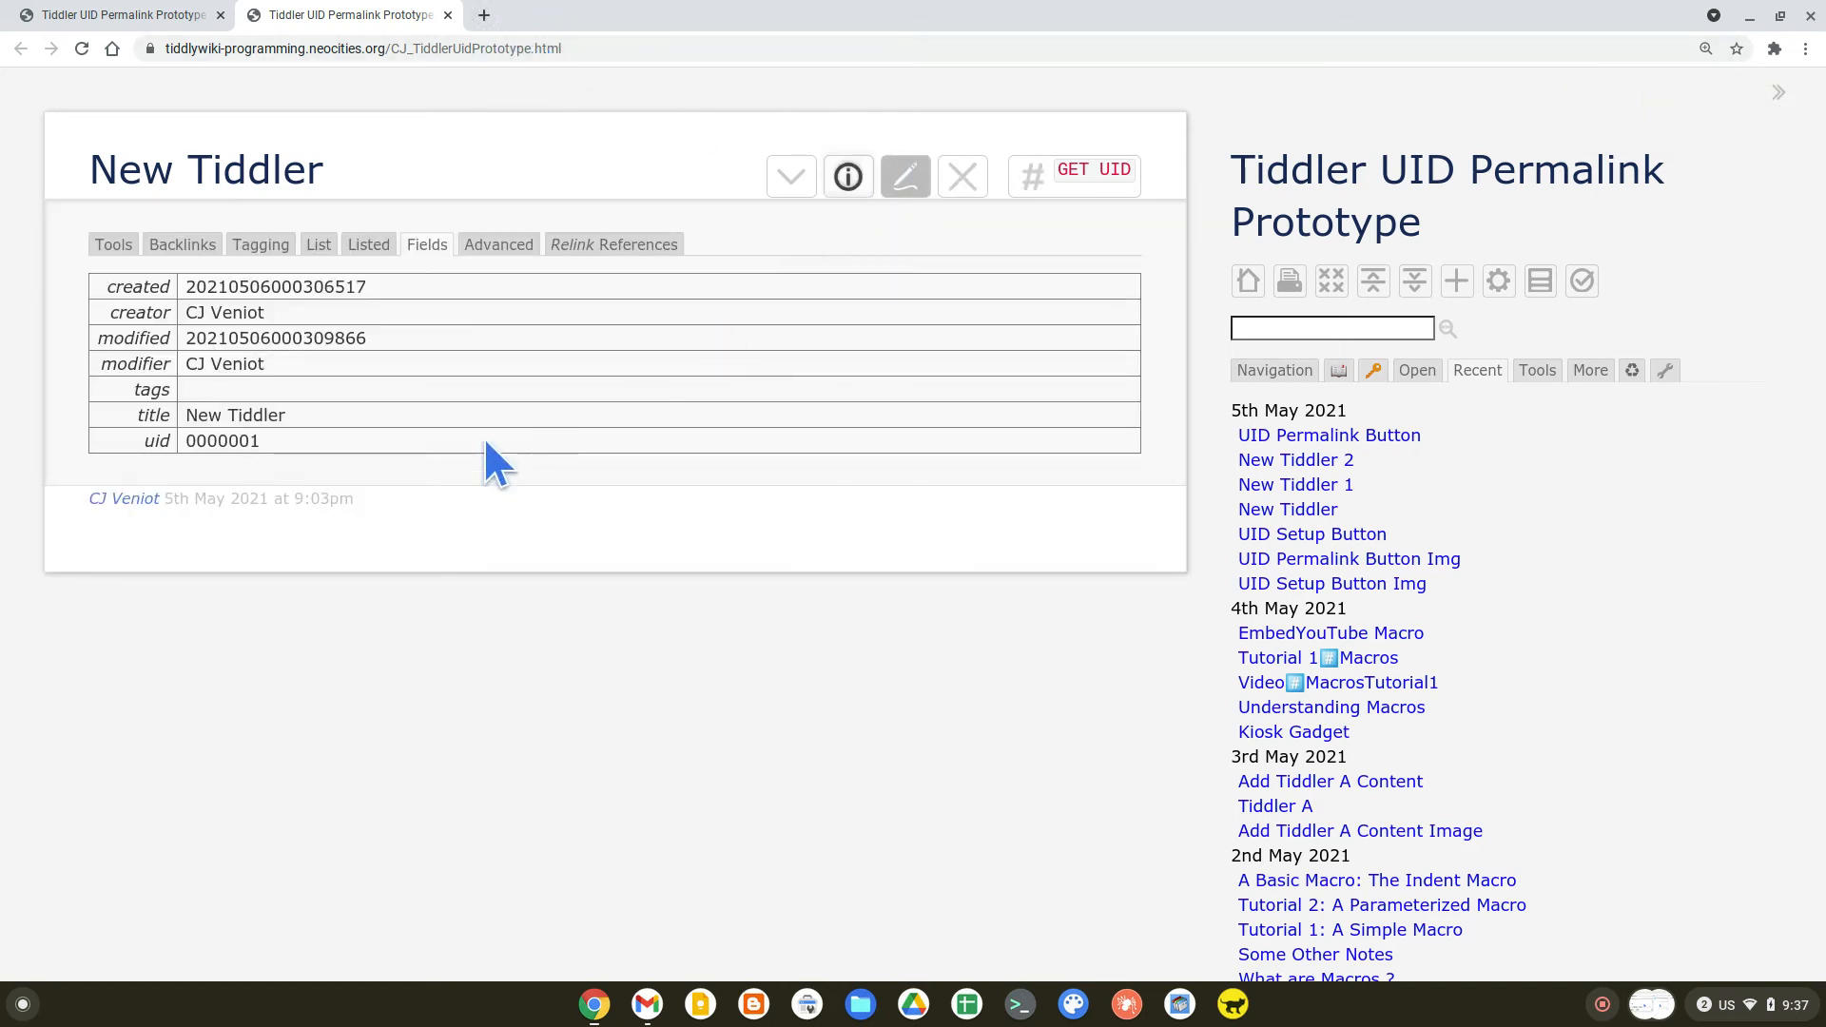
left_click(444, 406)
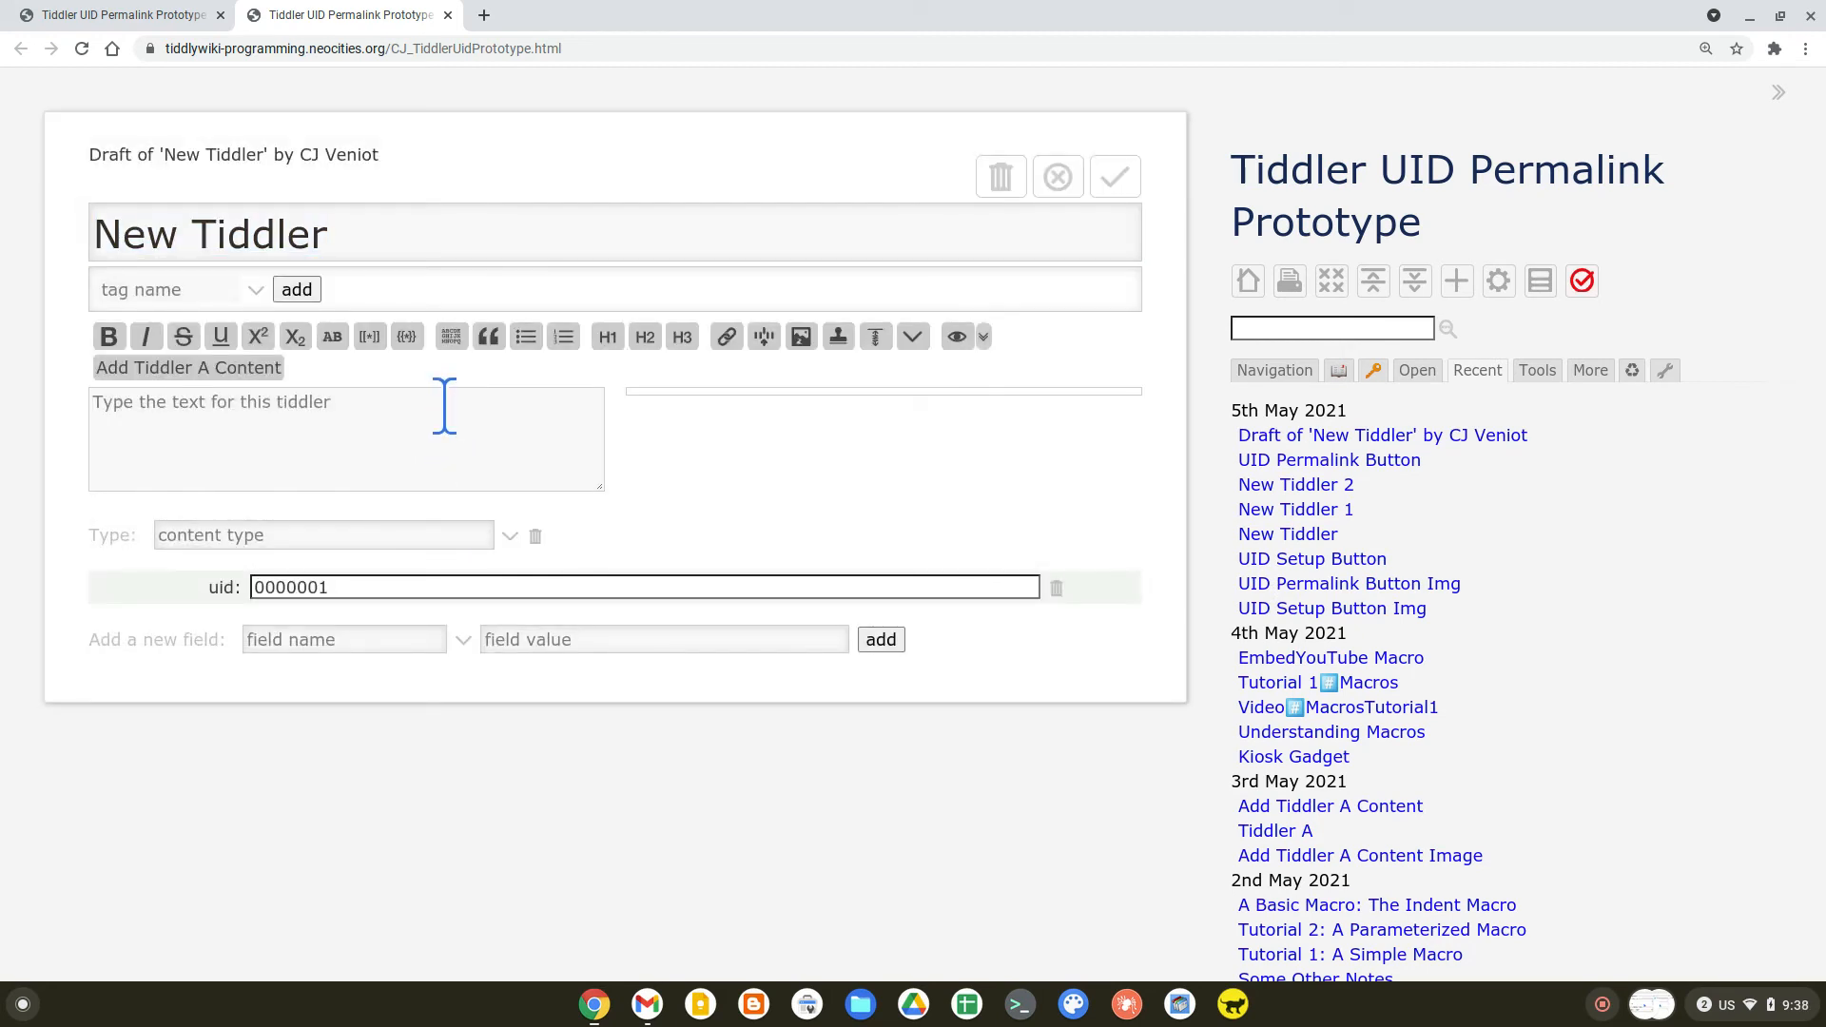
key("Return")
key("ctrl+v")
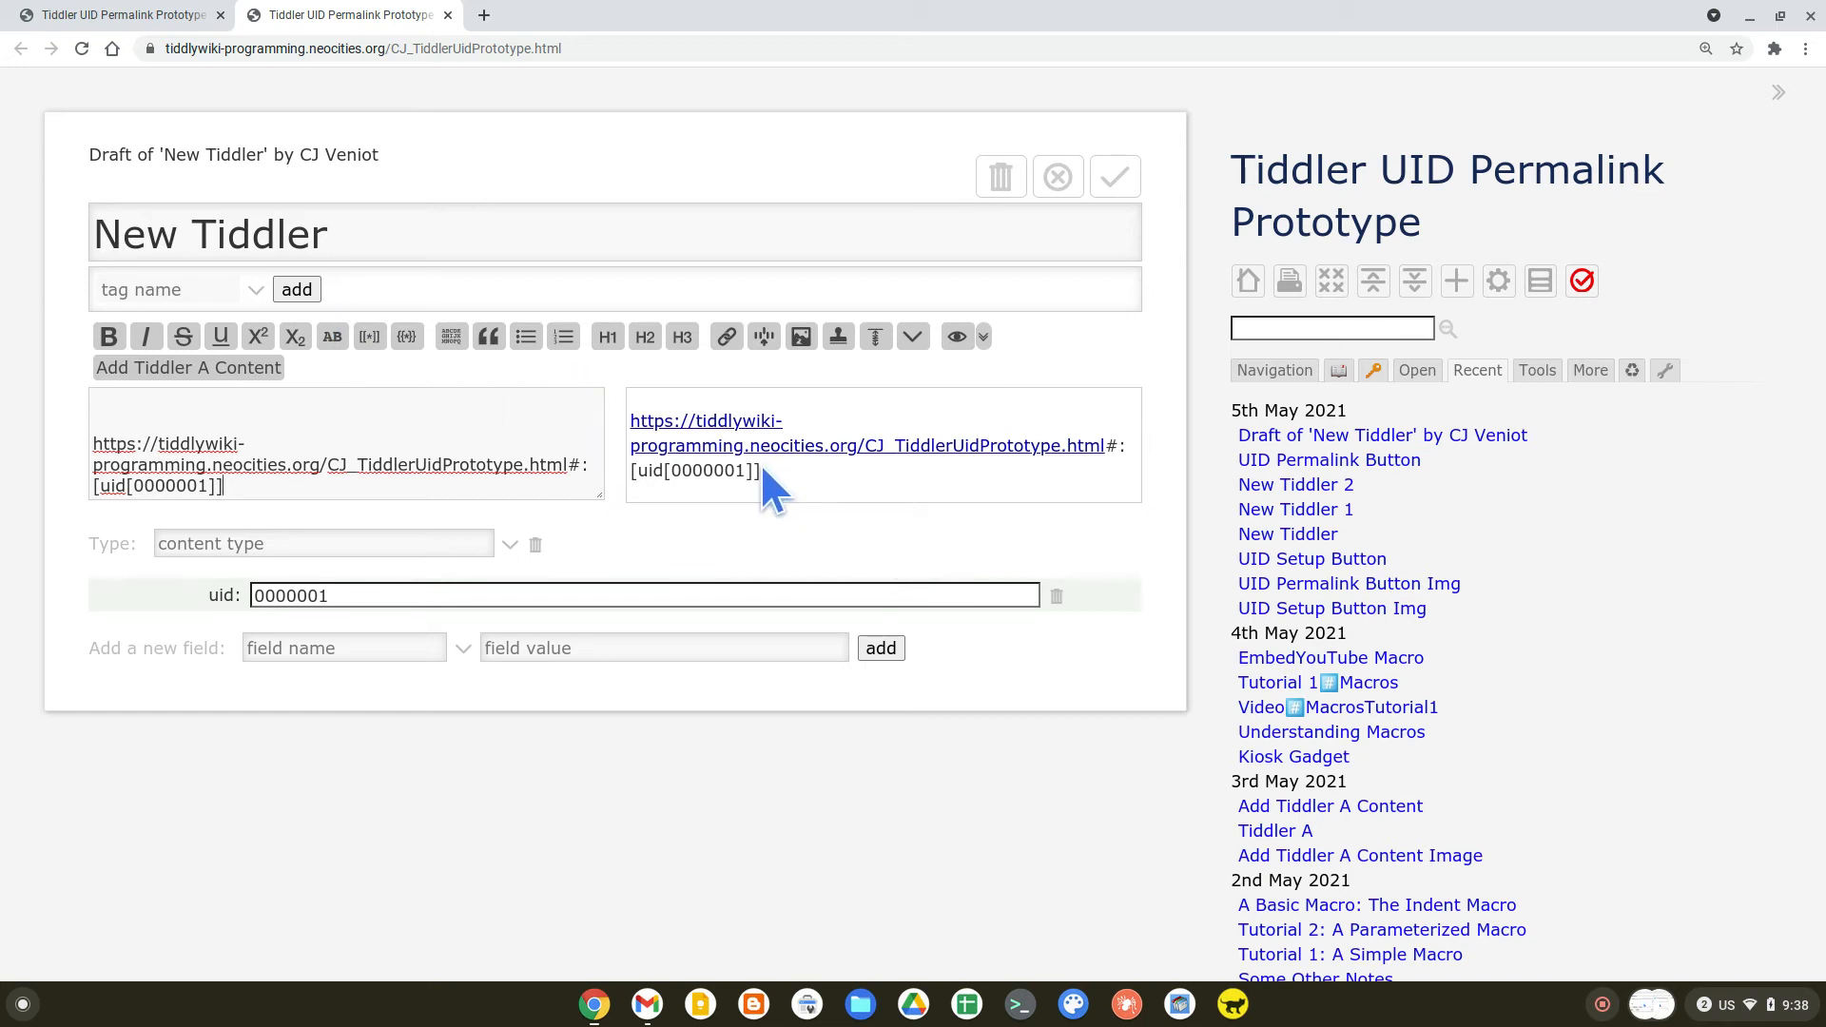
left_click_drag(761, 470, 1107, 445)
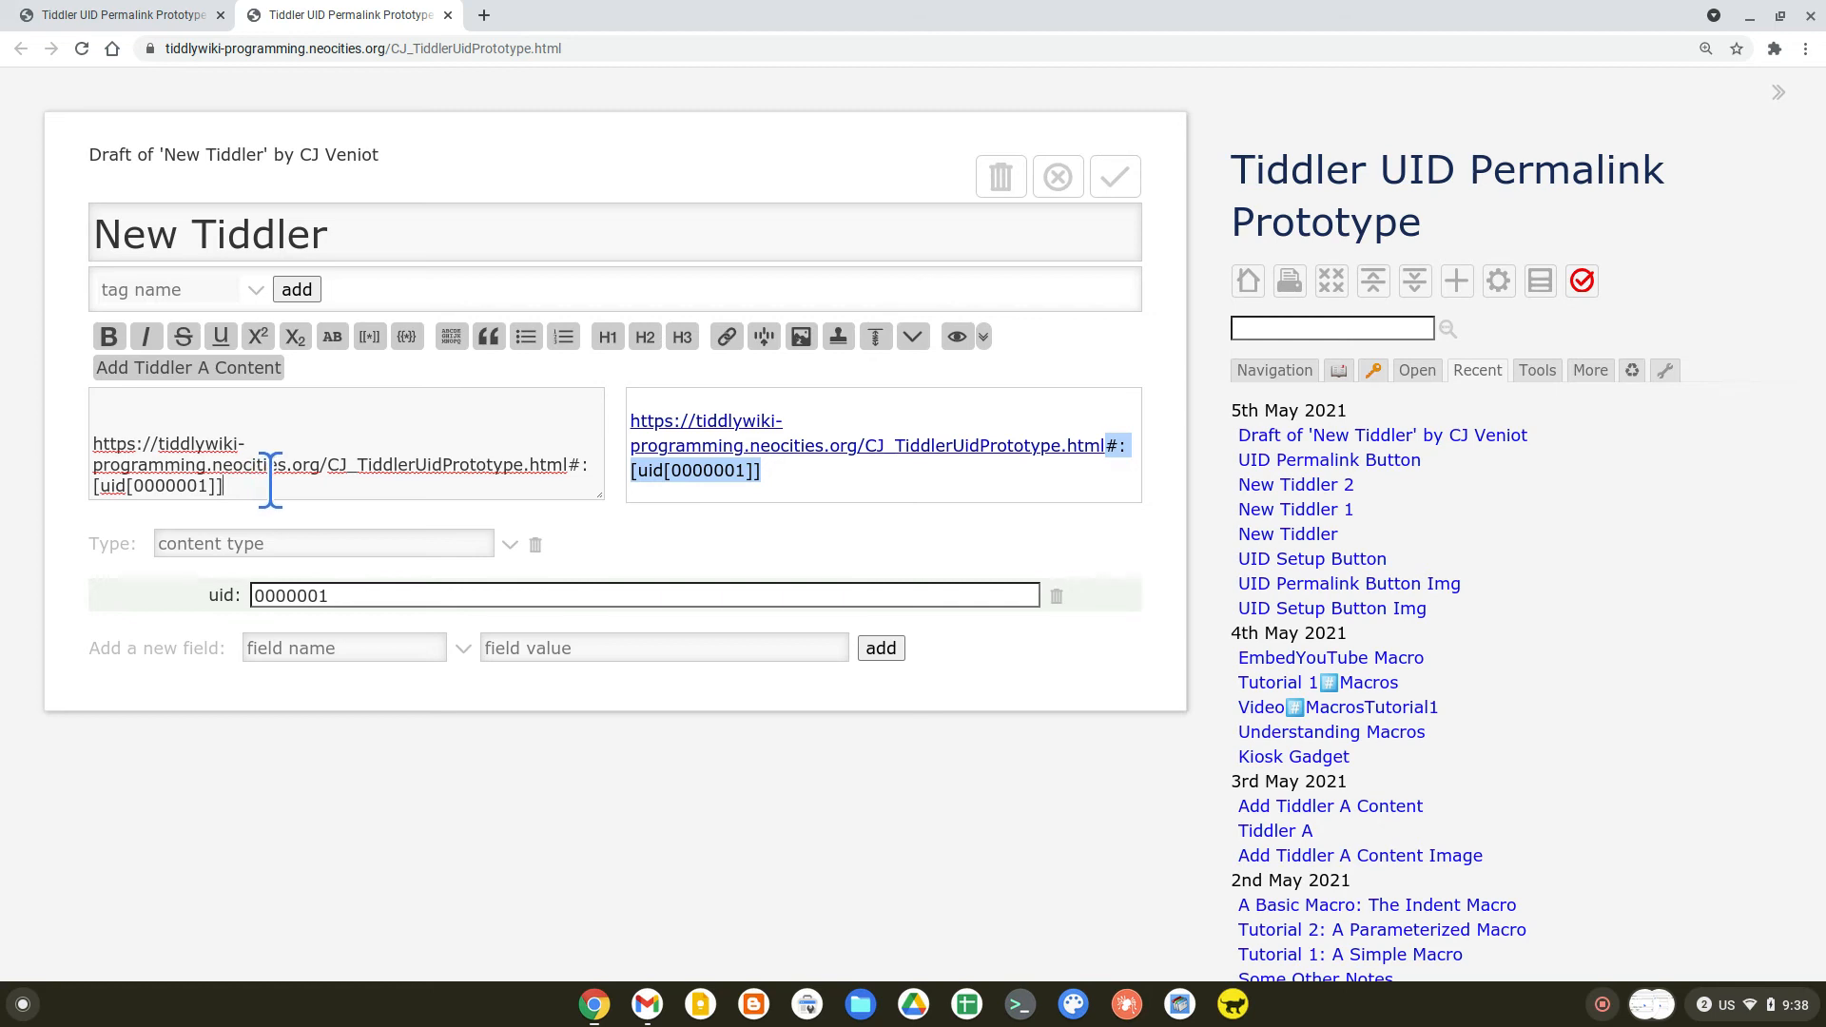
Copy the full UID permalink from New Tiddler's draft text and open it in a new browser tab
left_click_drag(263, 485, 67, 442)
right_click(171, 457)
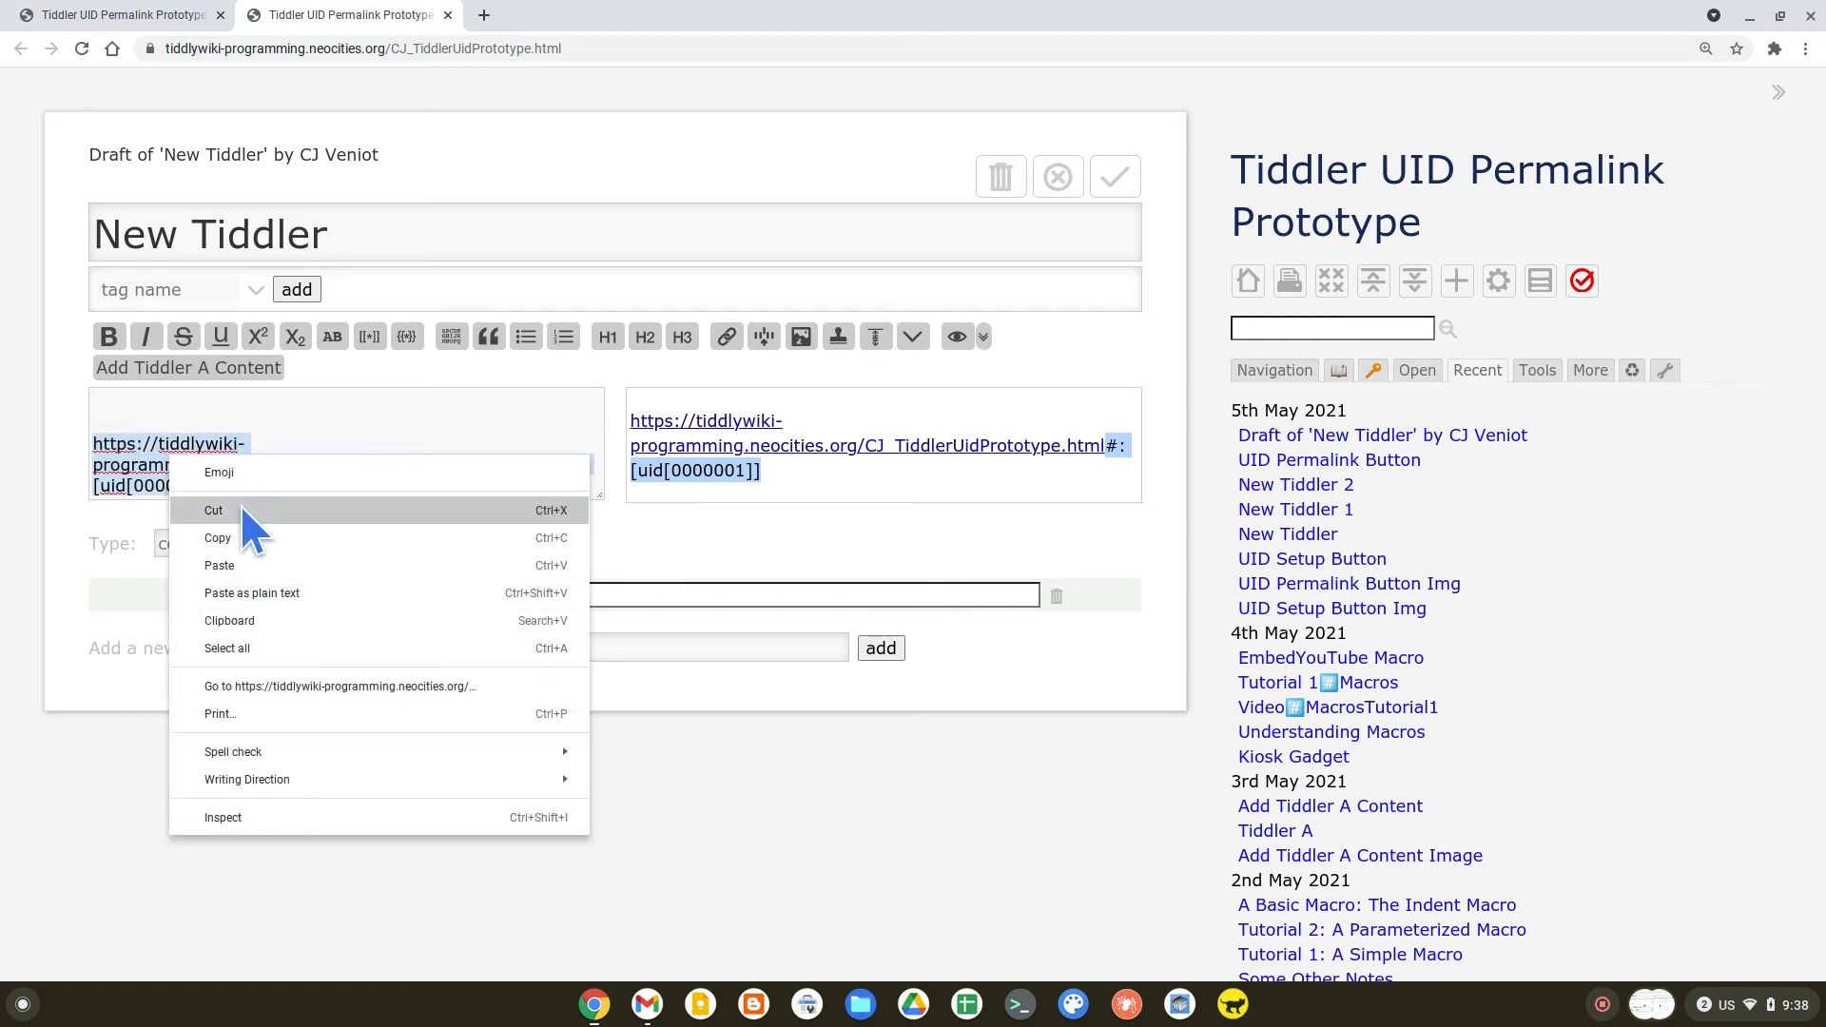
left_click(246, 539)
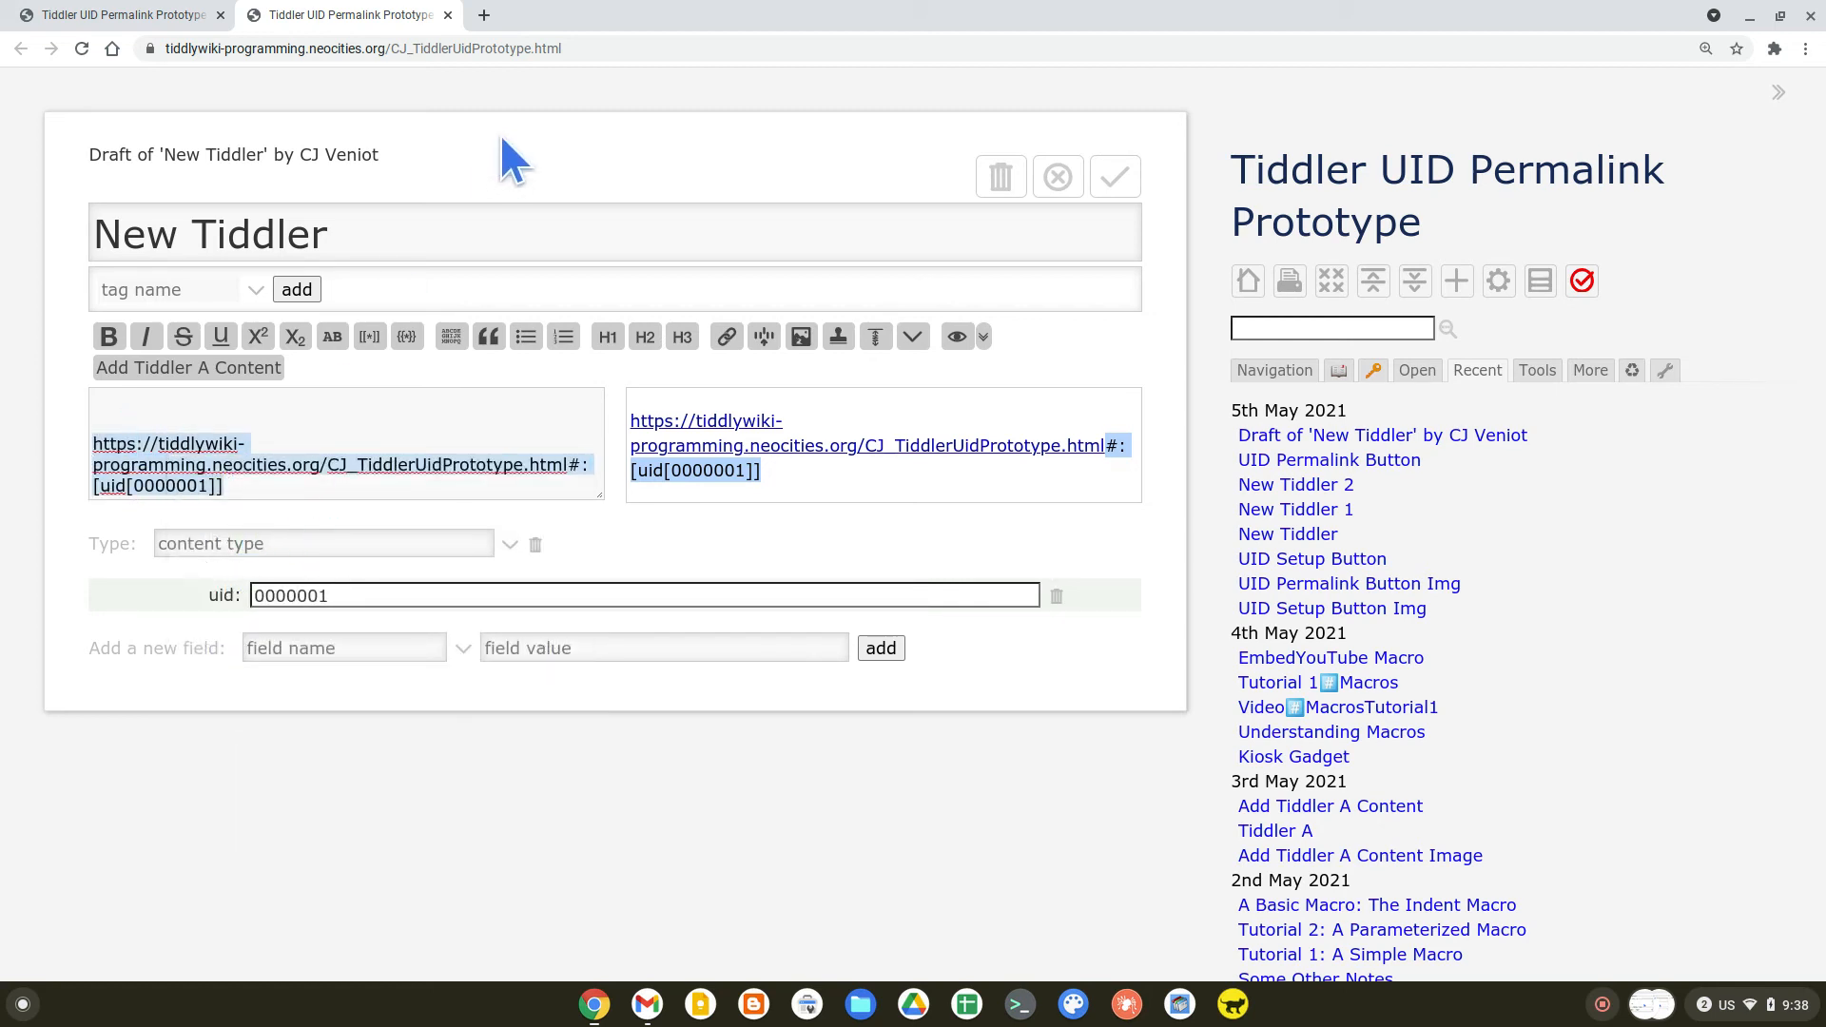
left_click(484, 15)
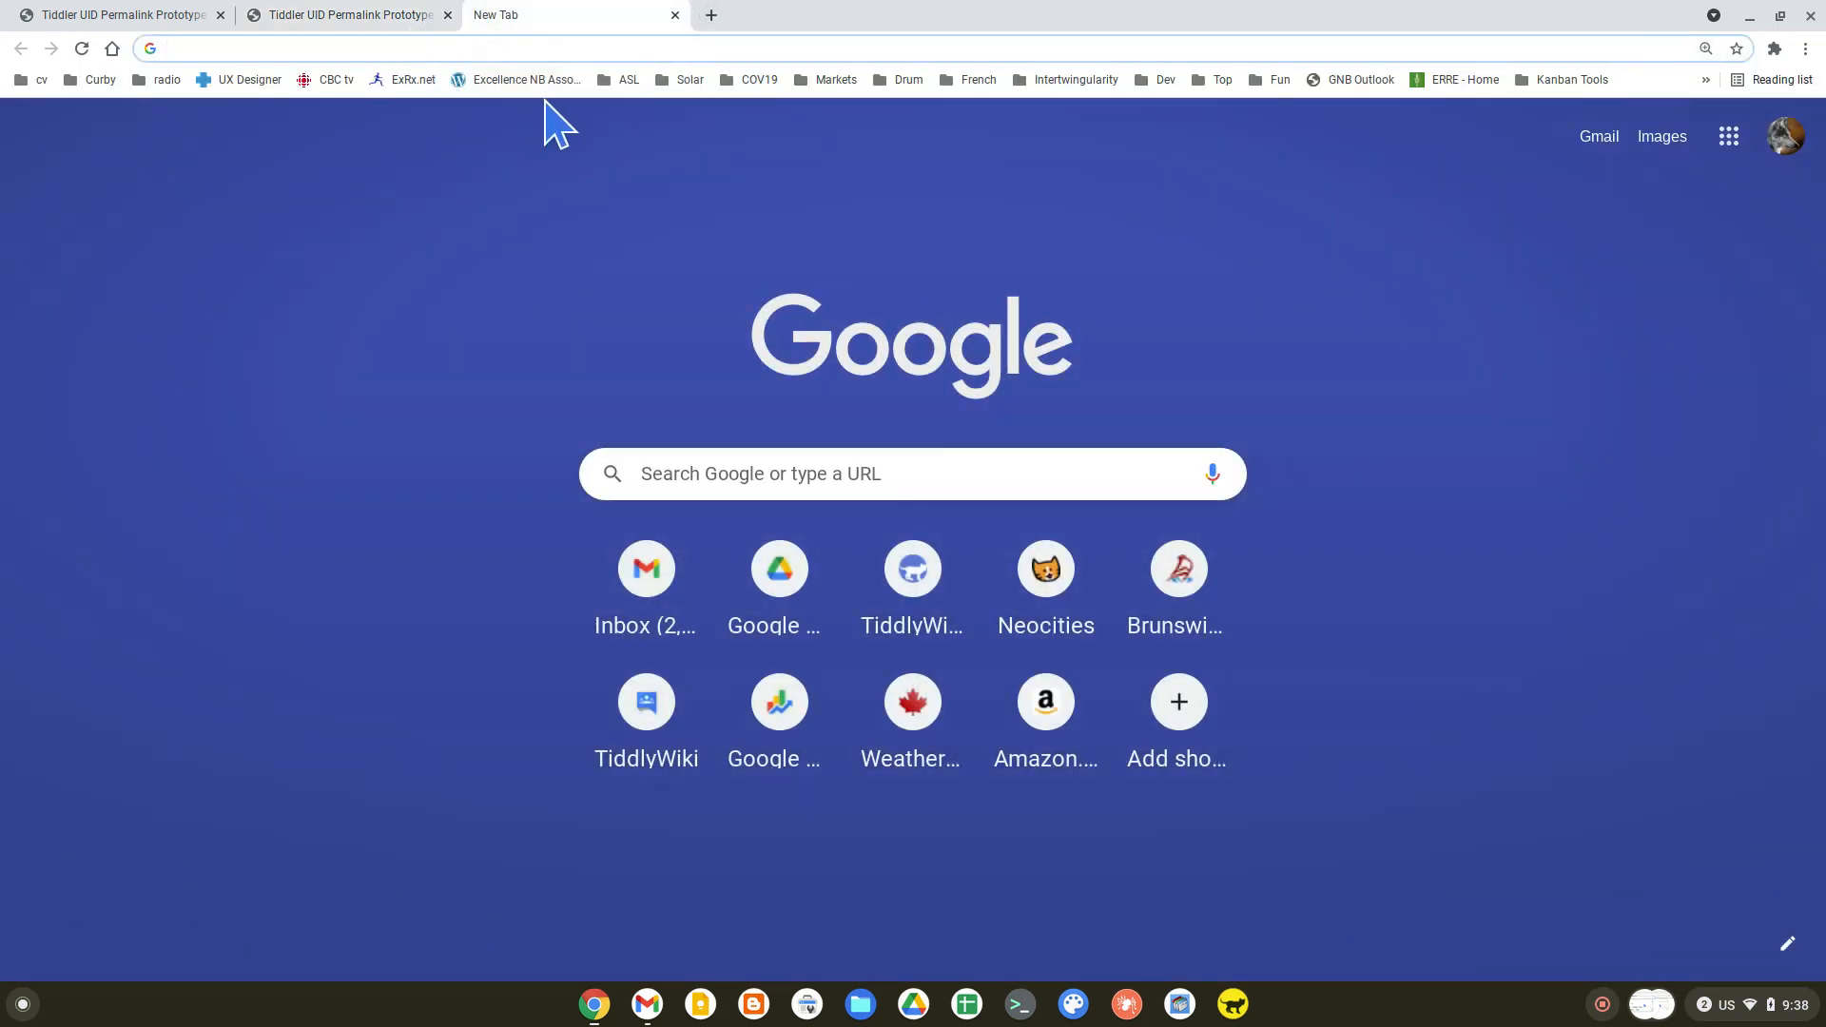
key("ctrl+v")
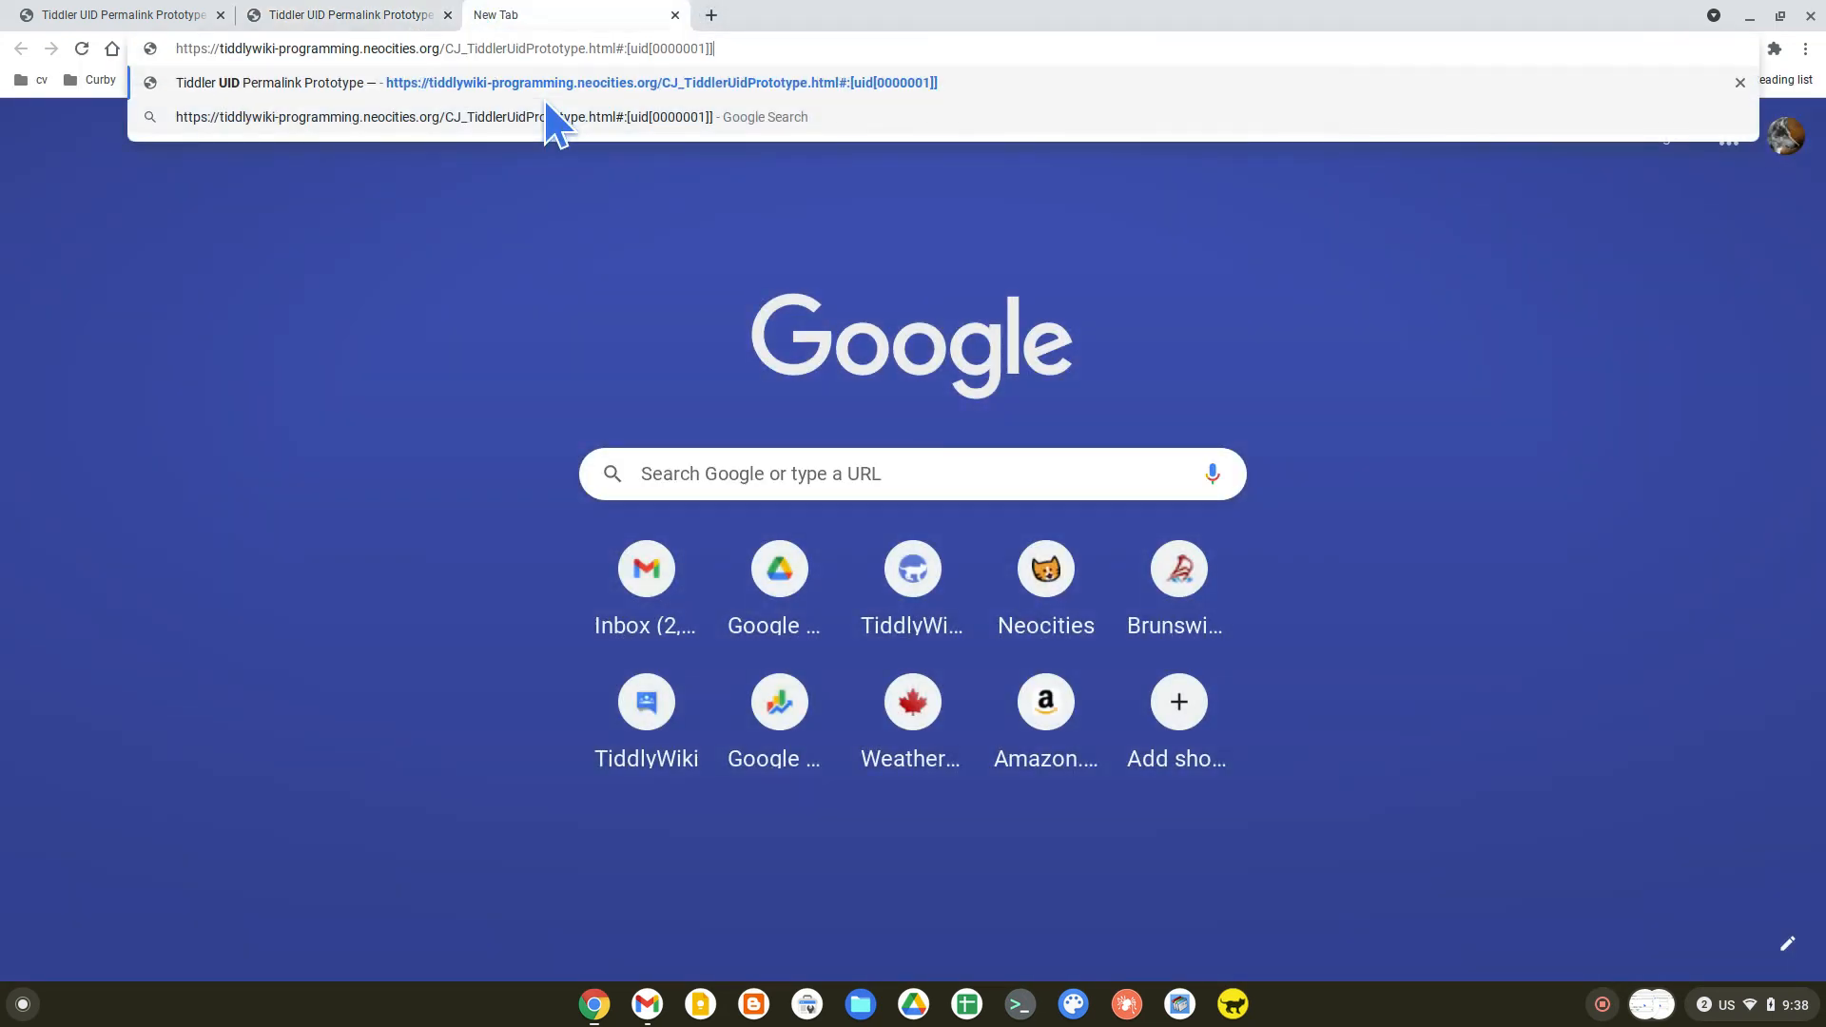
key("Return")
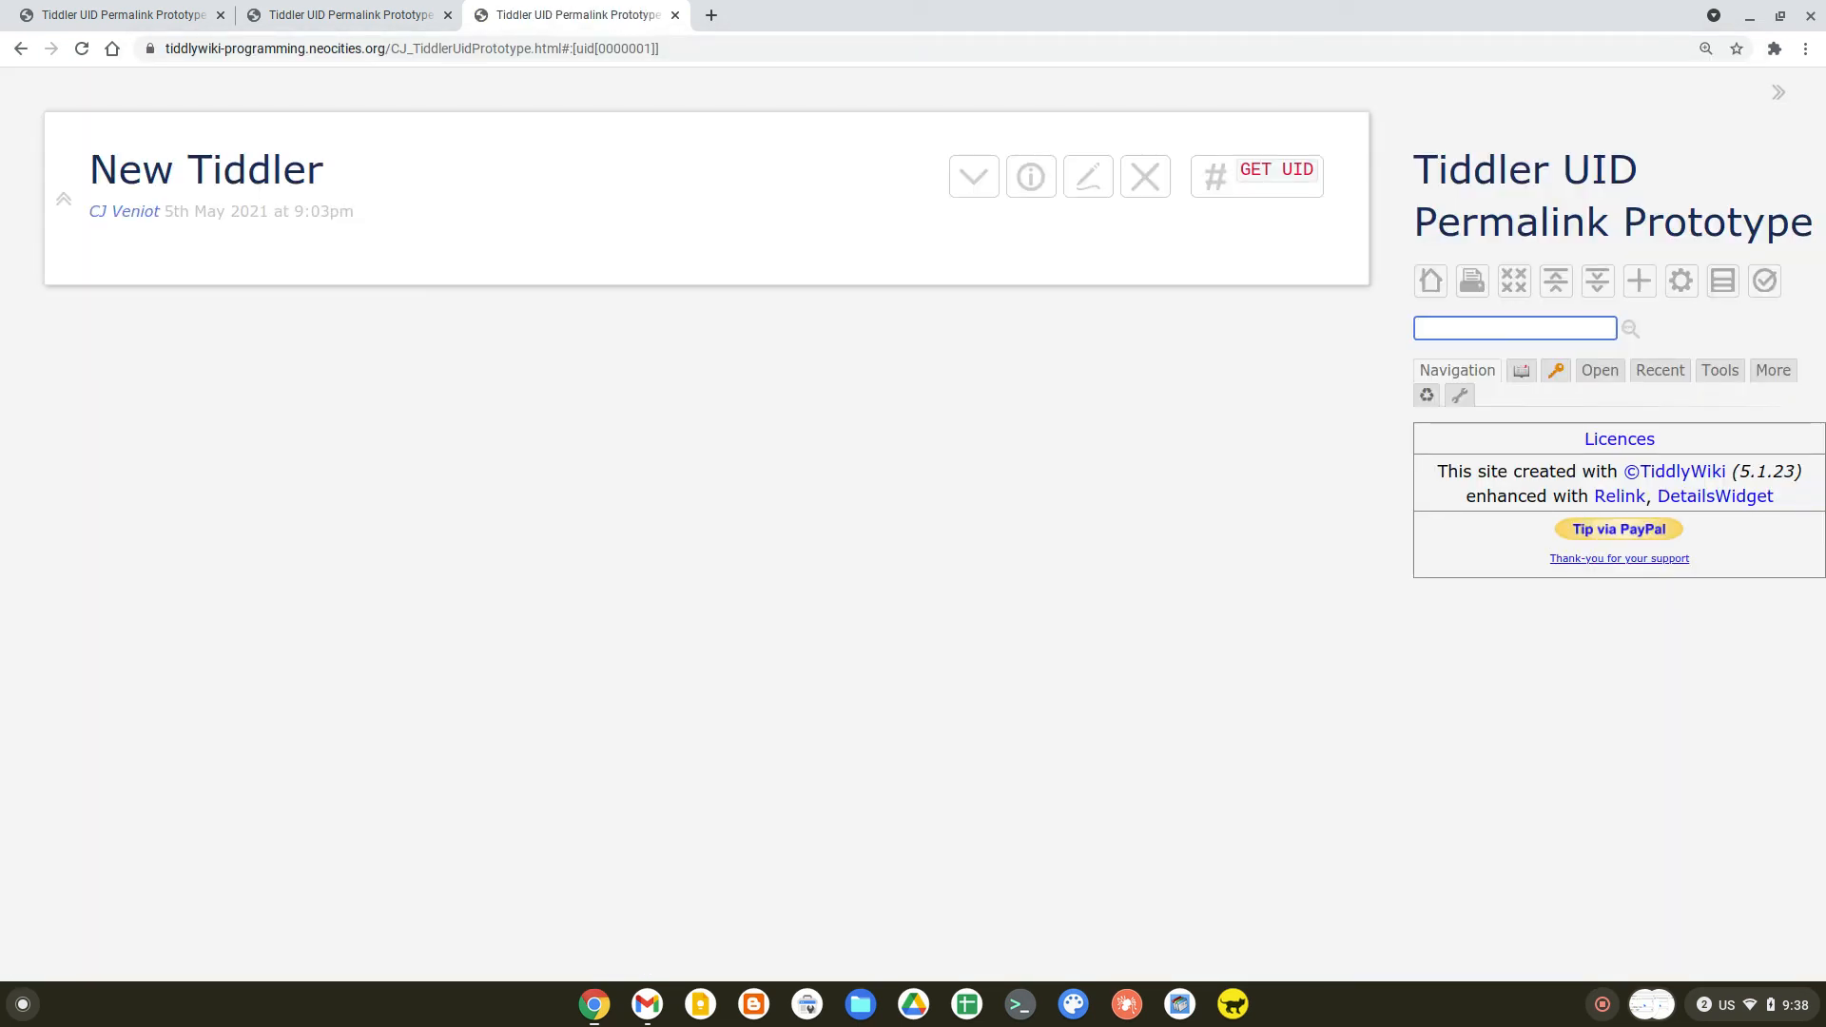
Return to the Neocities-hosted wiki containing New Tiddler's draft, open New Tiddler 1, and check its fields before hiding them again
left_click(295, 17)
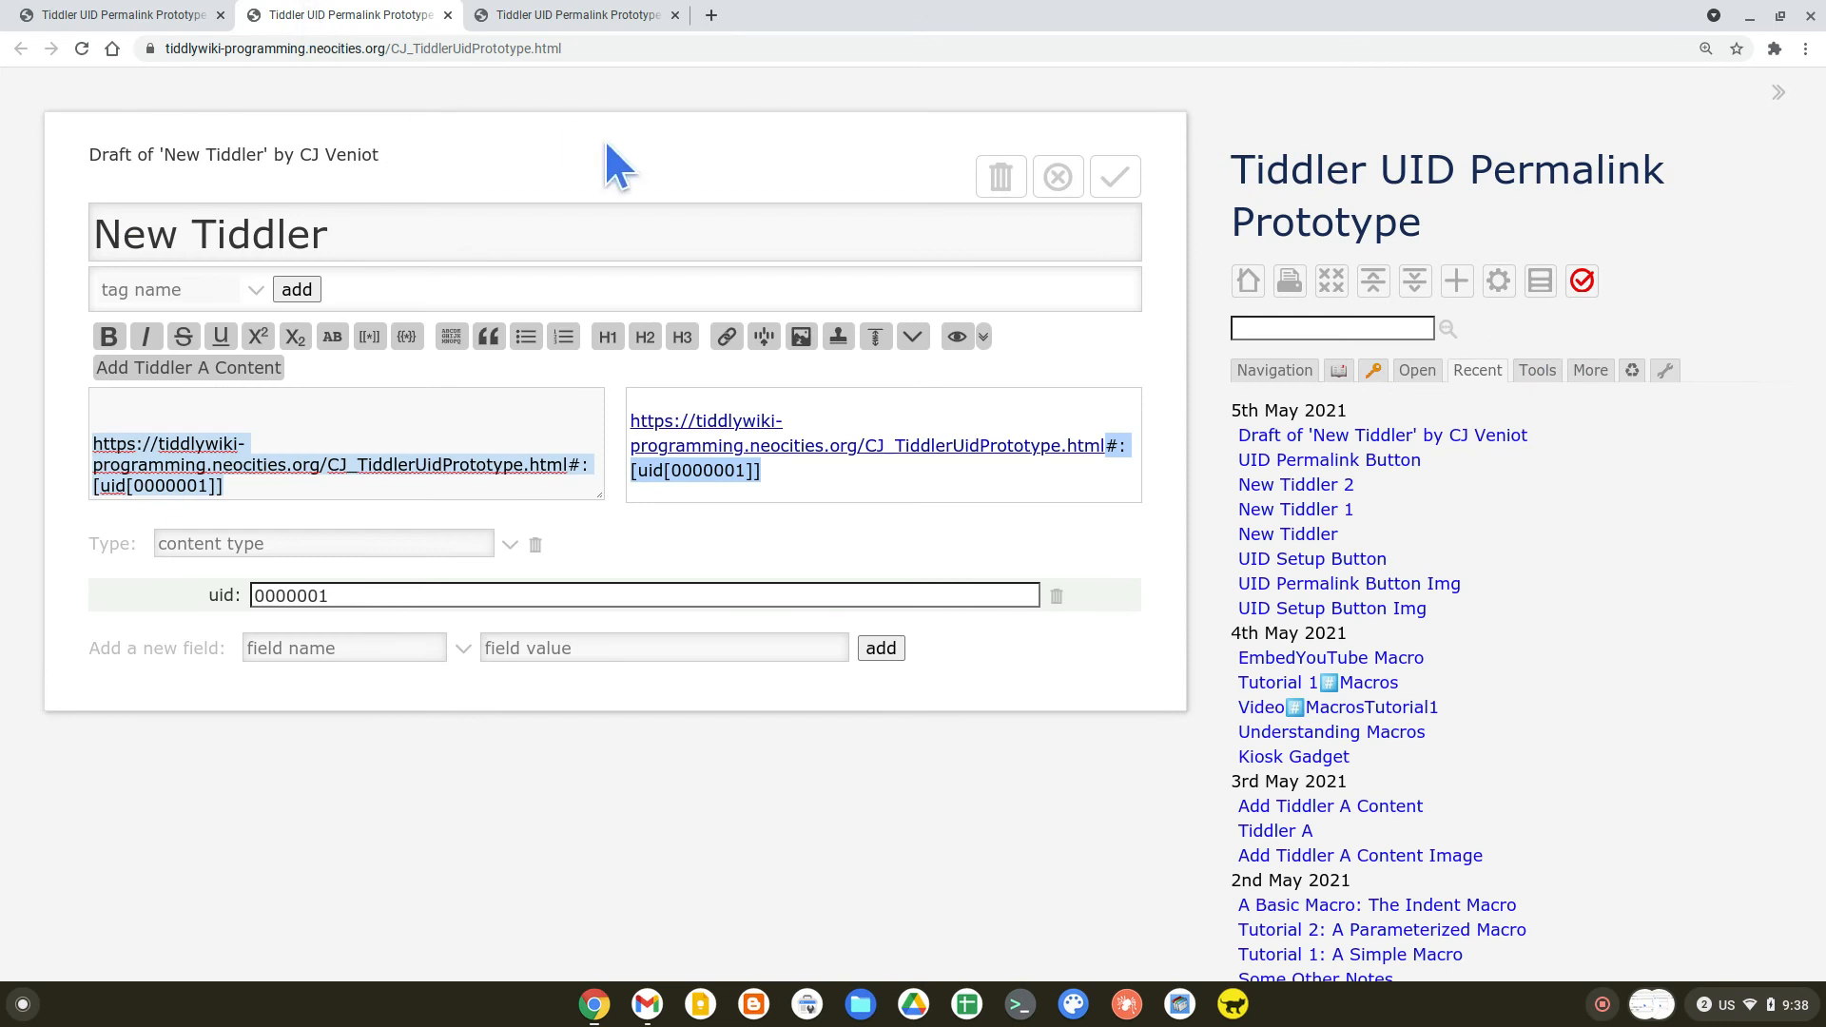
left_click(1317, 507)
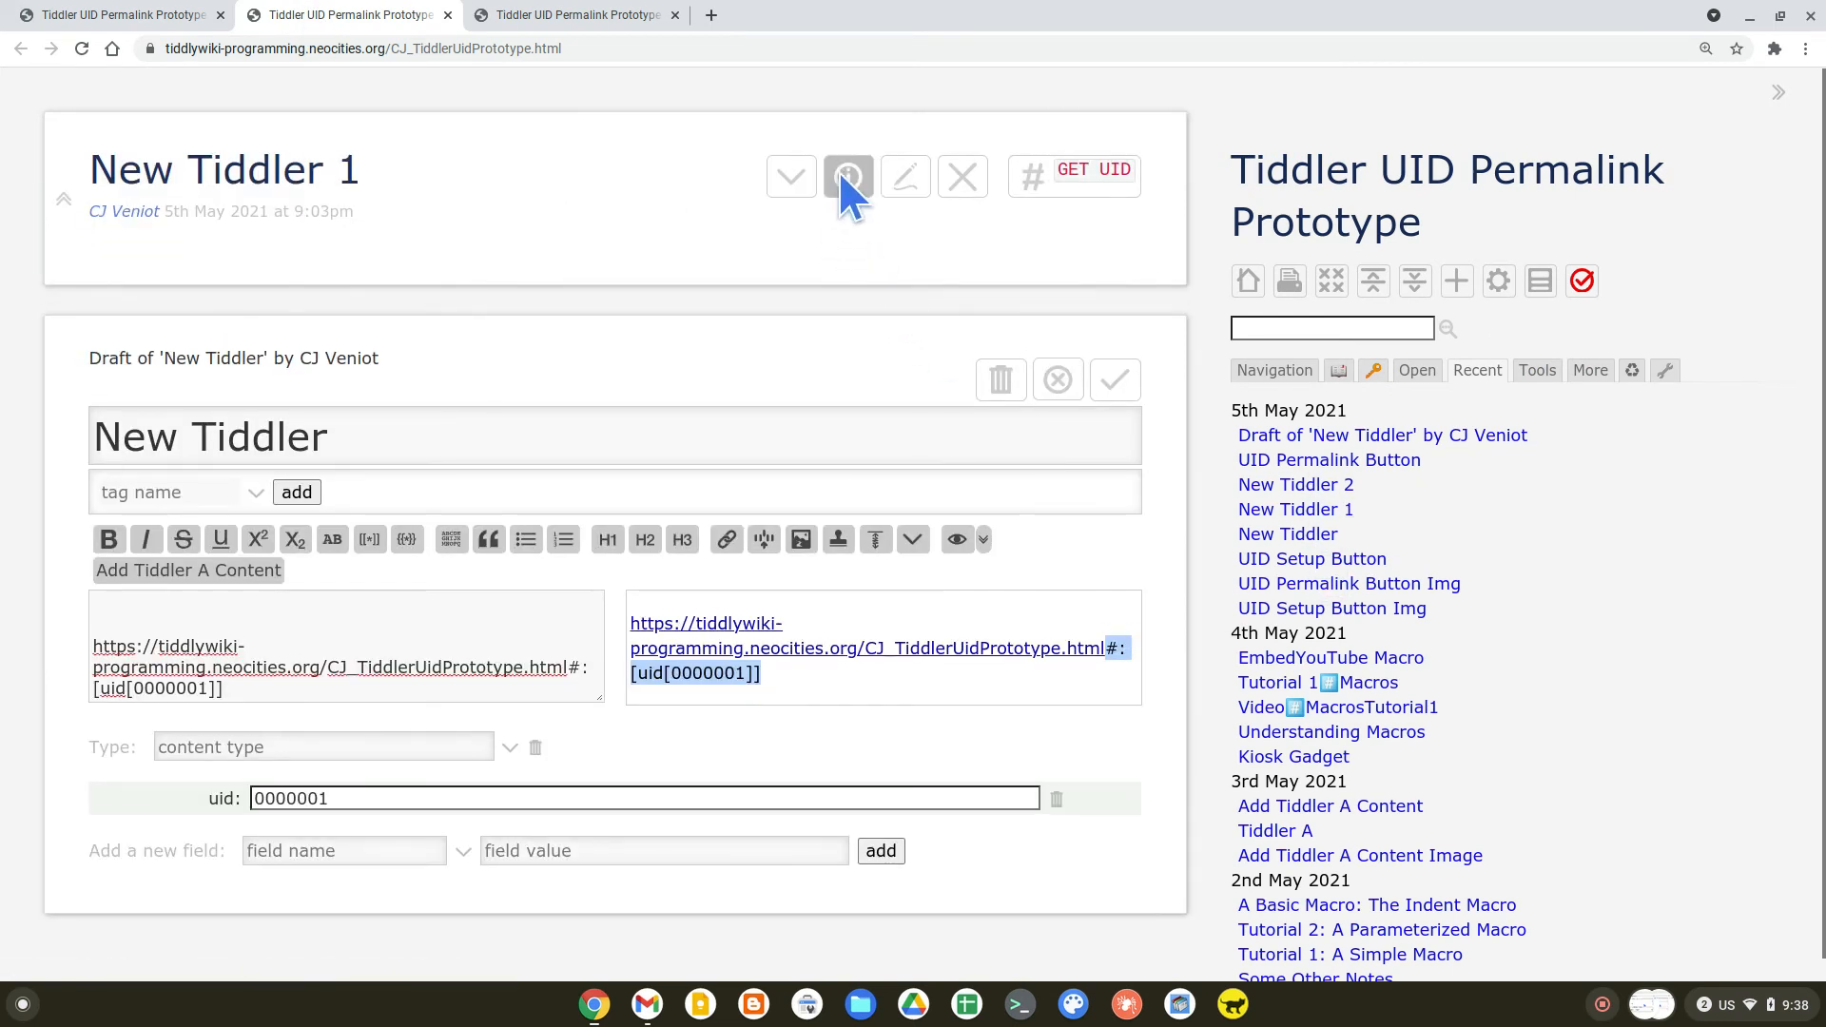
left_click(846, 177)
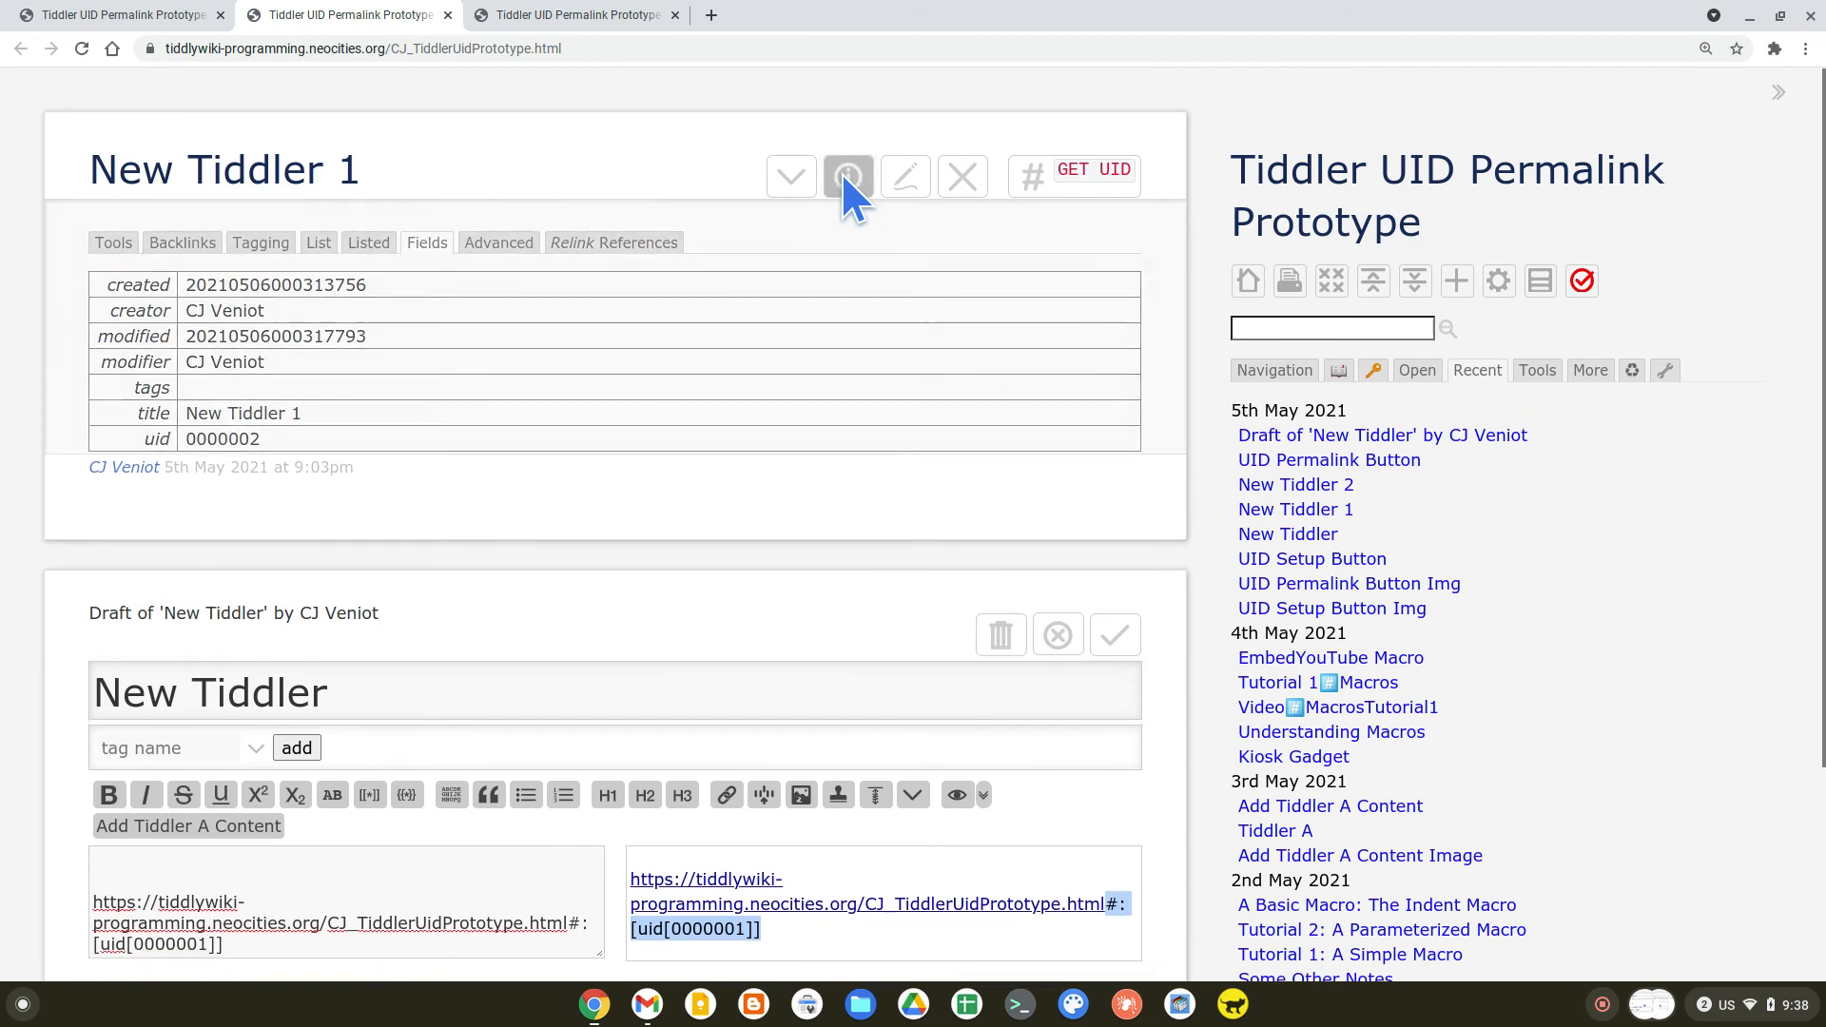
left_click(845, 177)
Copy New Tiddler 1's UID permalink and open it in a new browser tab
left_click(1037, 181)
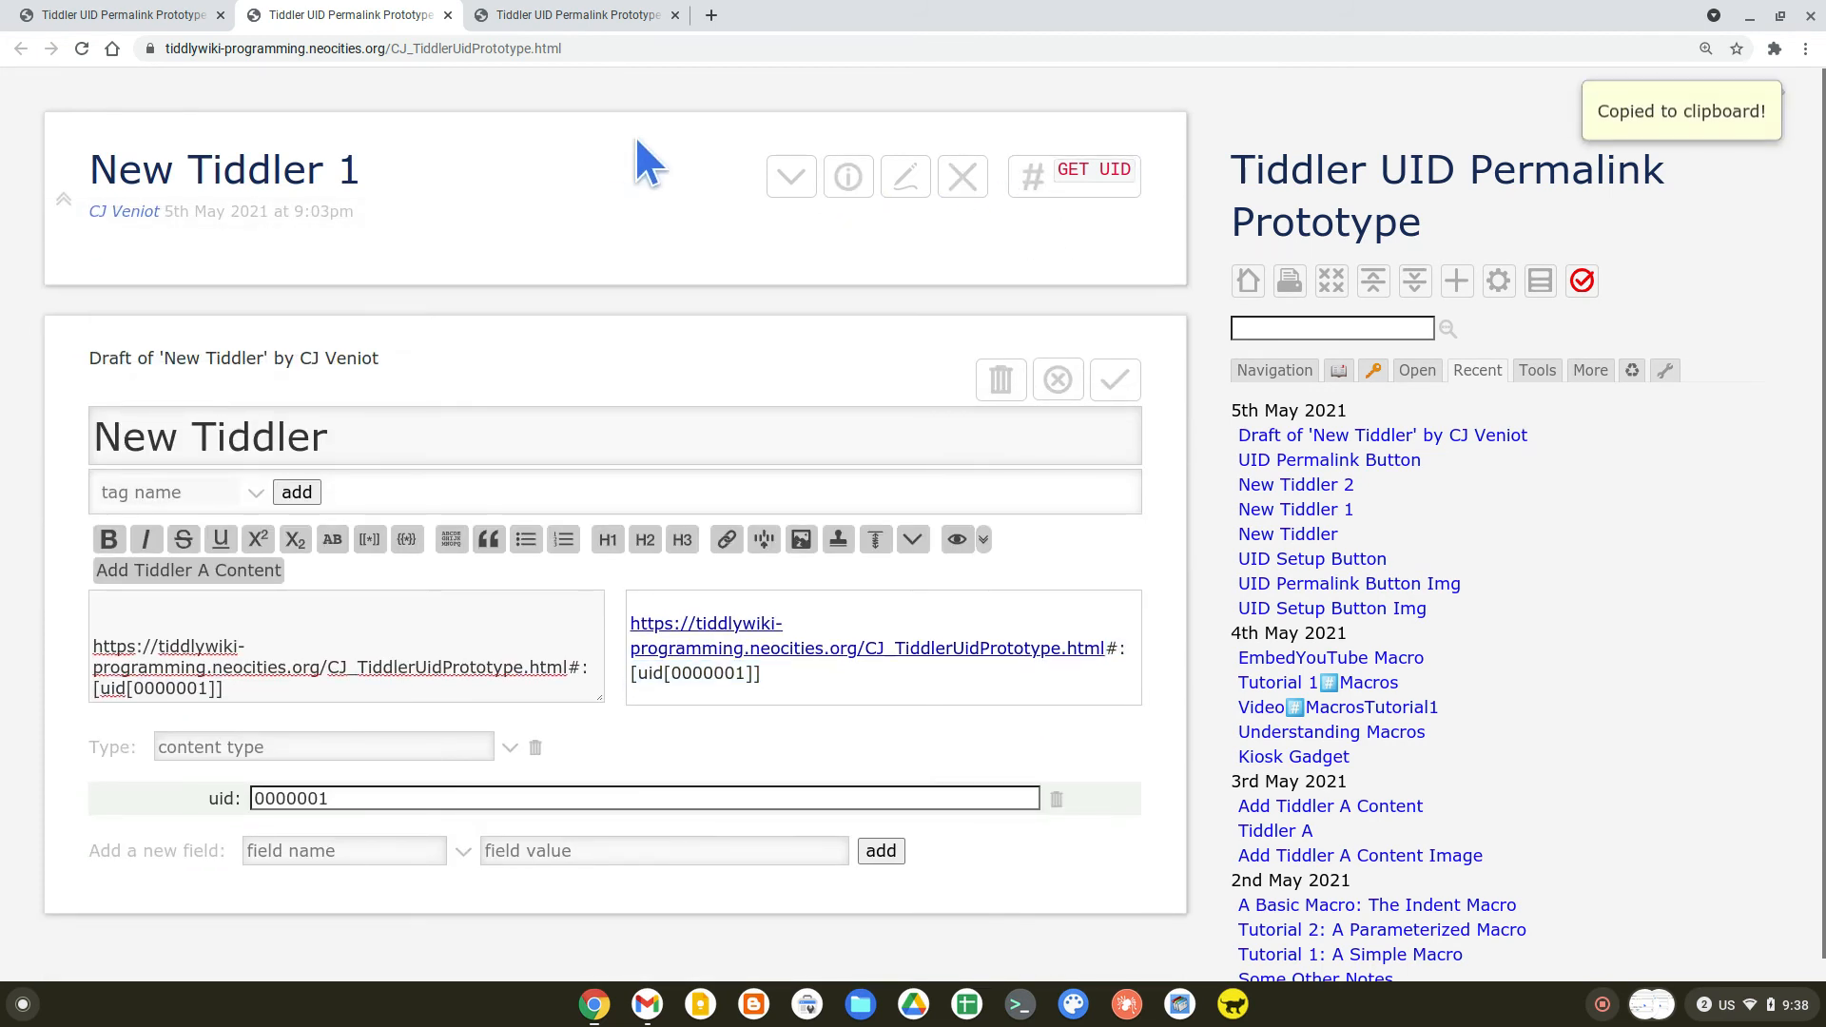
left_click(709, 14)
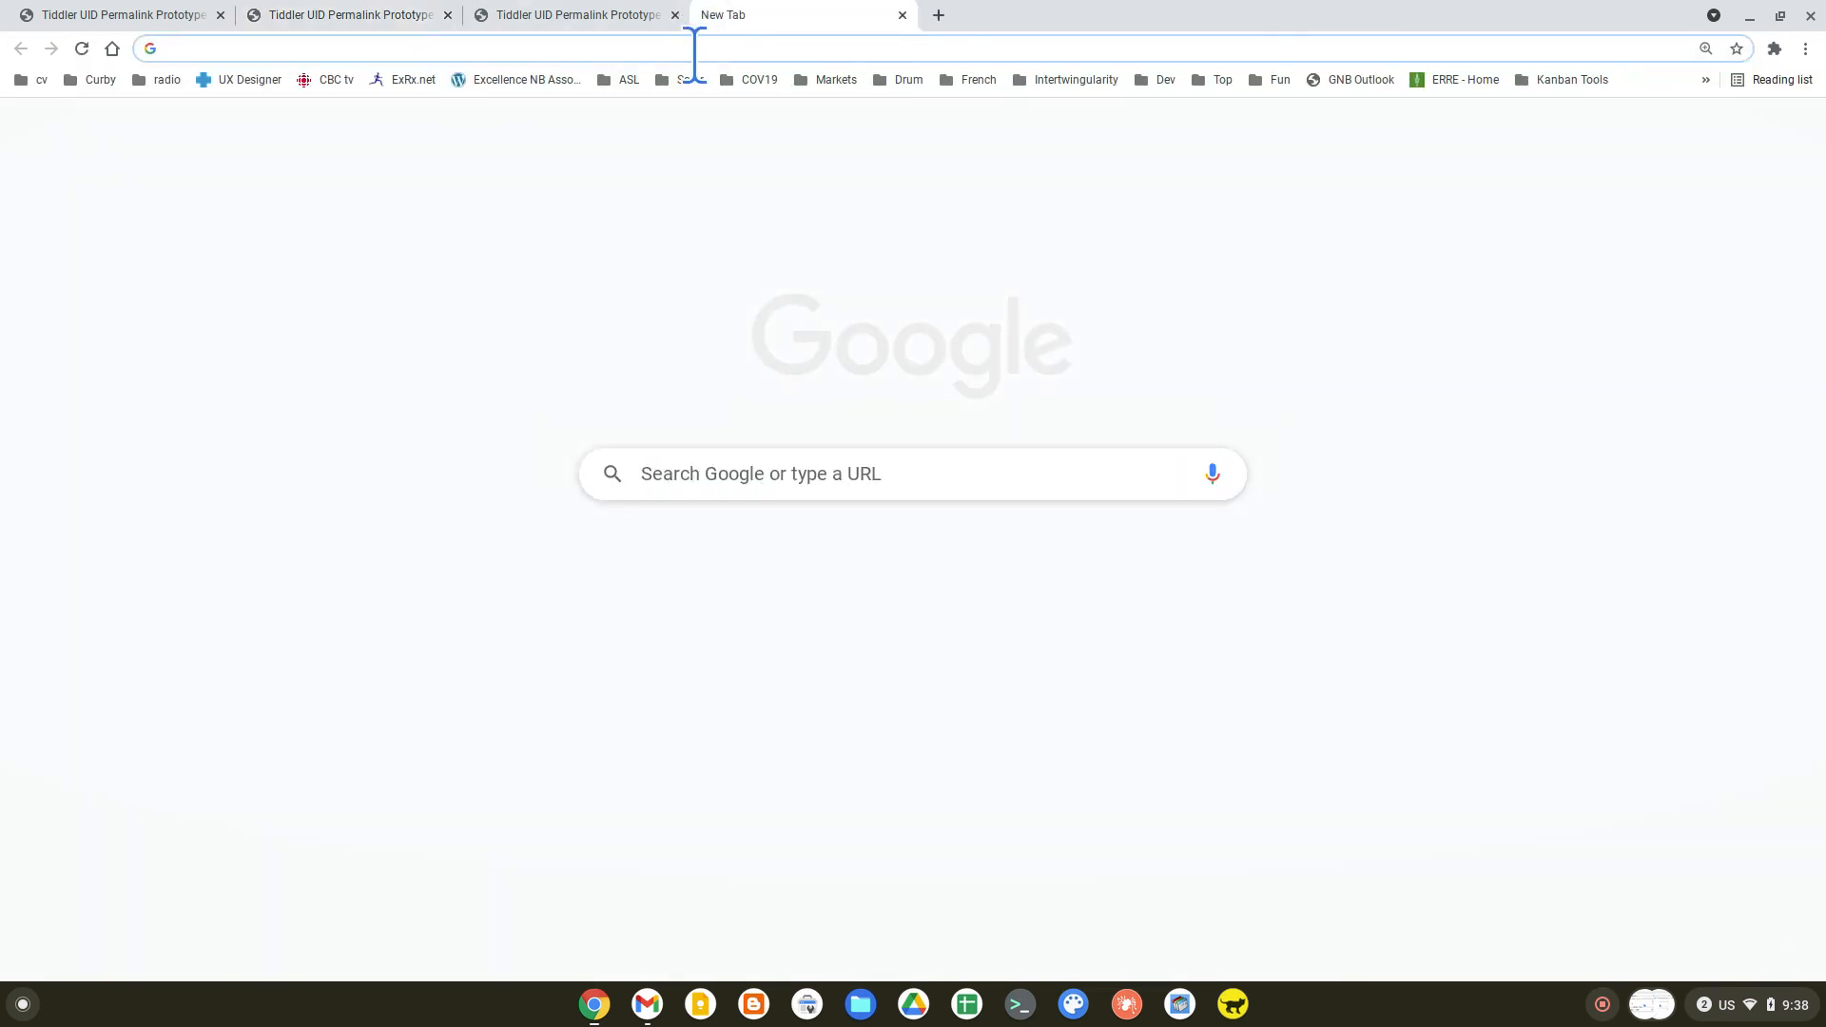
key("ctrl+v")
key("Return")
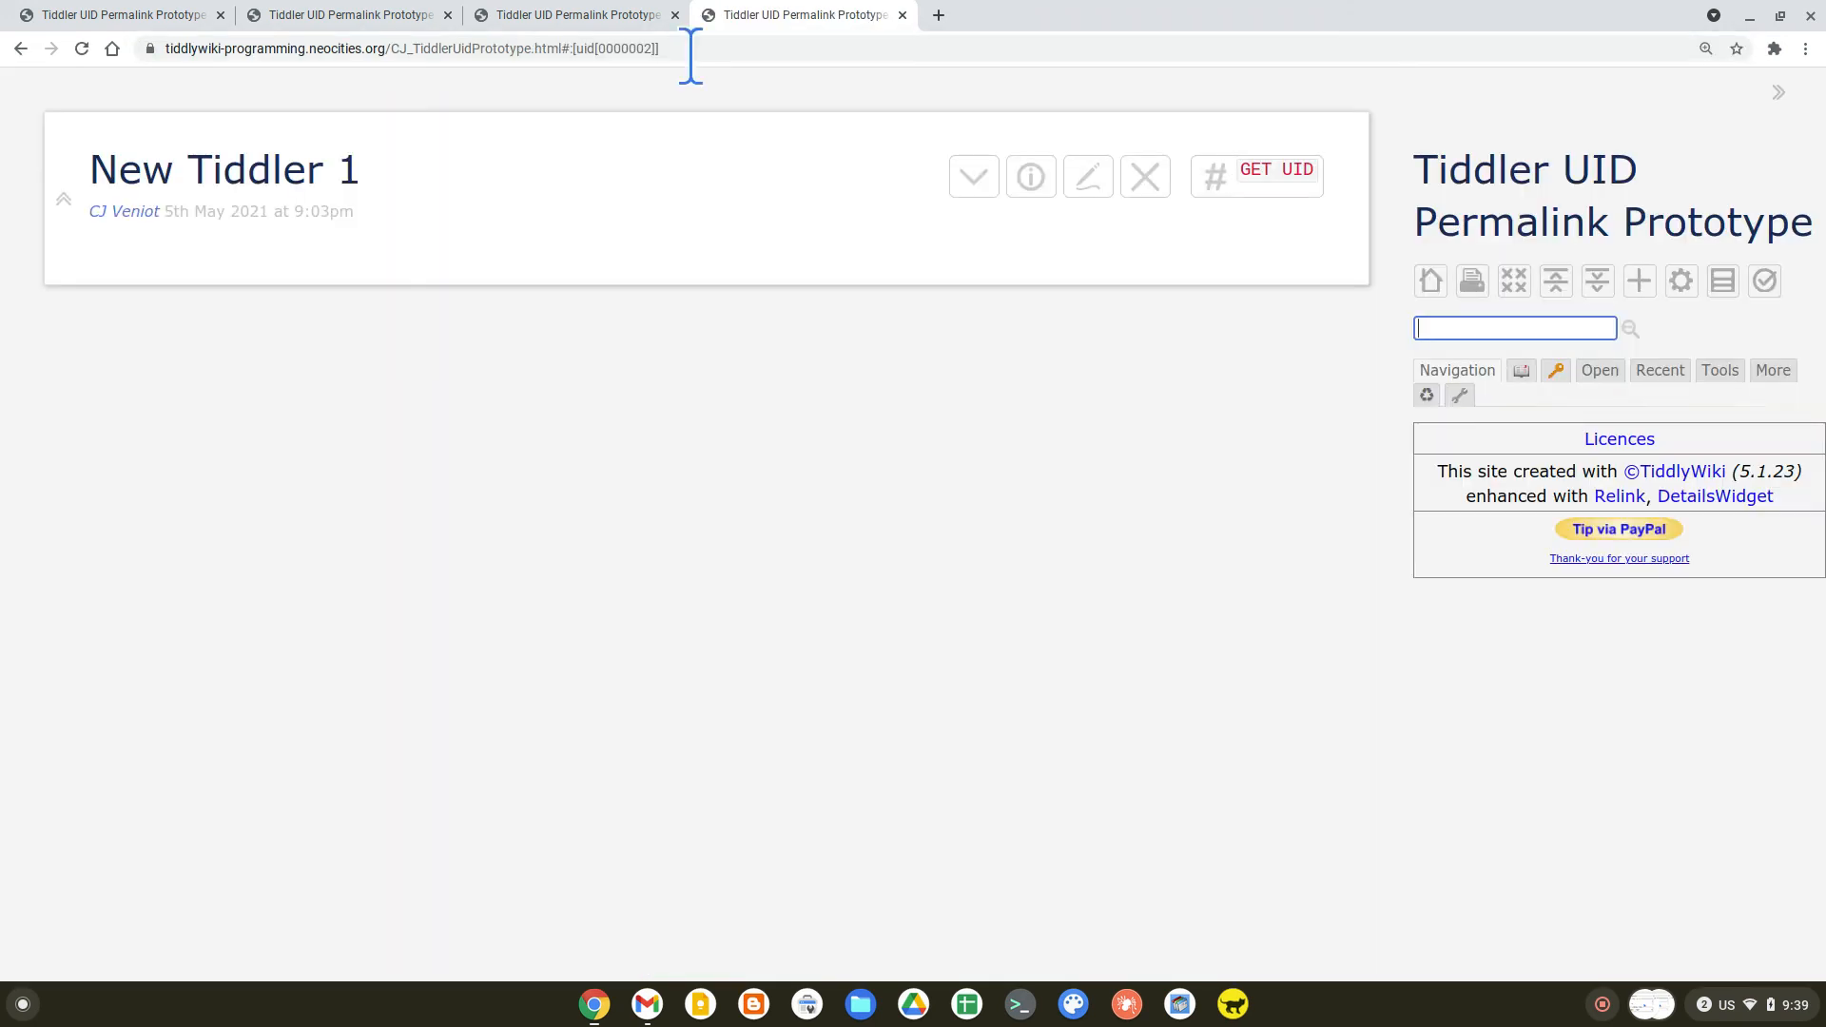
Back in the wiki with New Tiddler's draft, open New Tiddler 2, copy its UID permalink and load it in a new browser tab
left_click(599, 12)
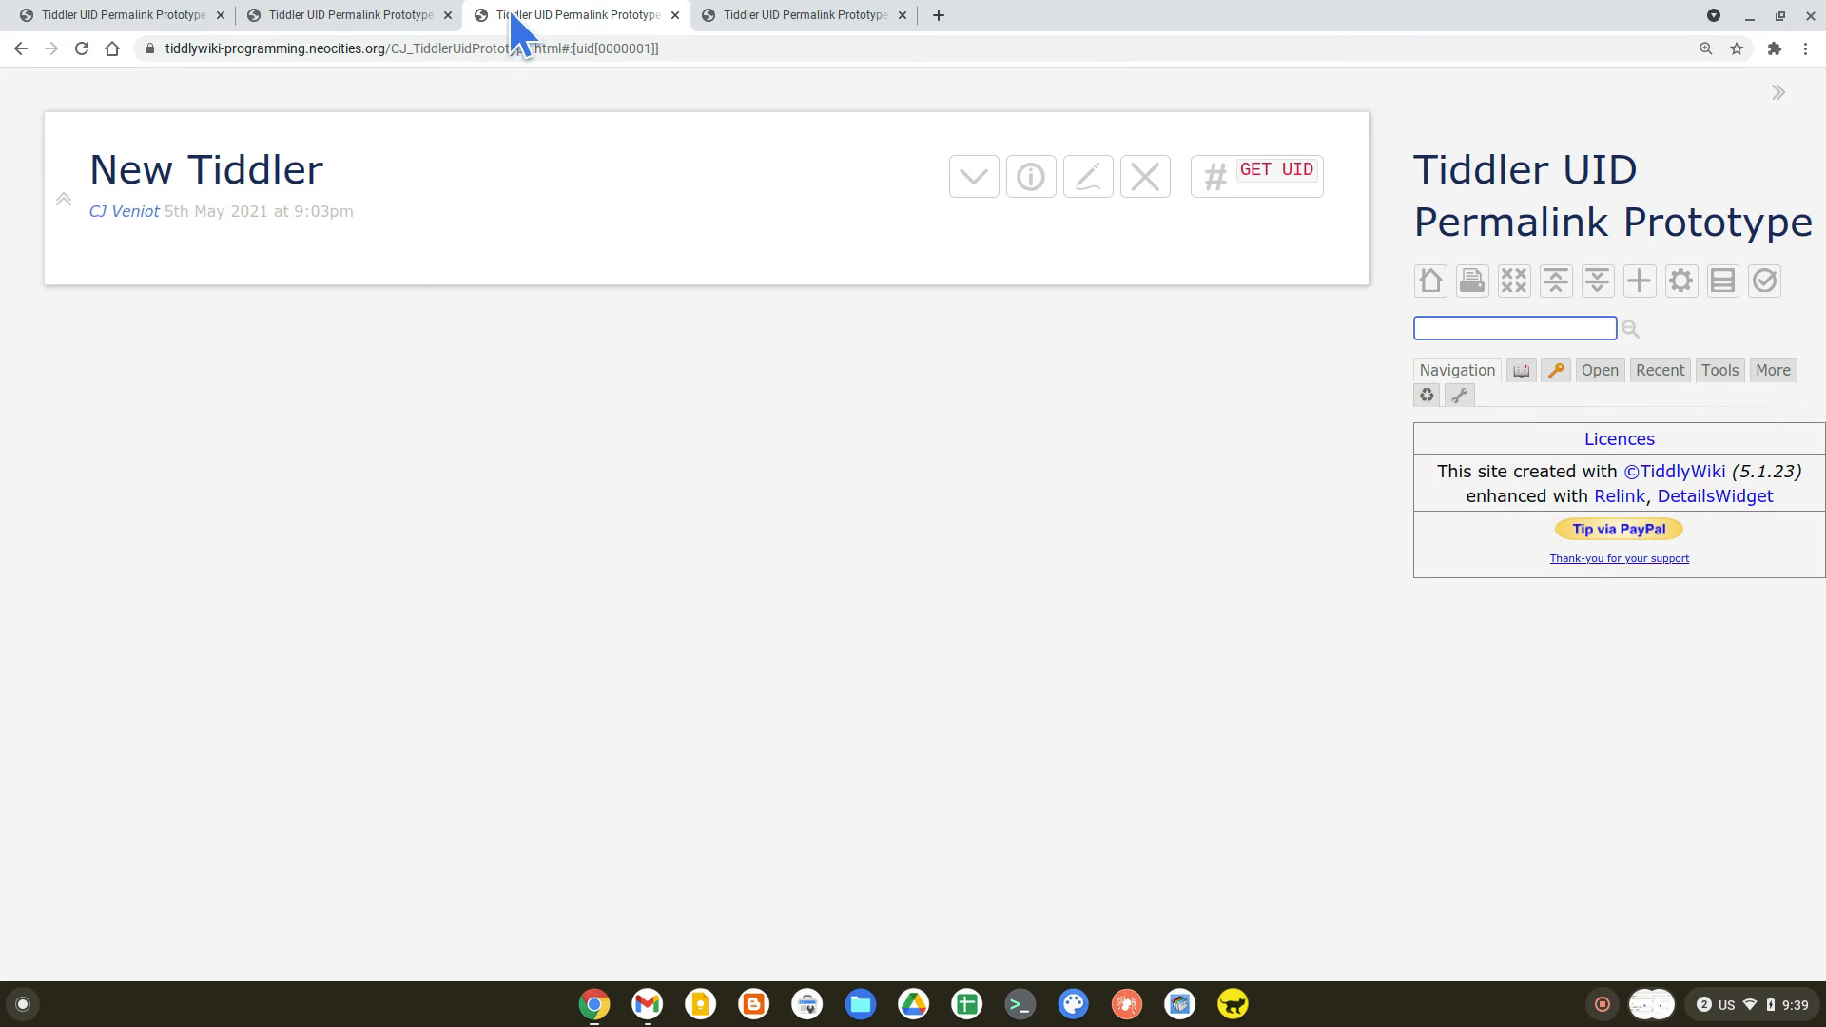
left_click(392, 17)
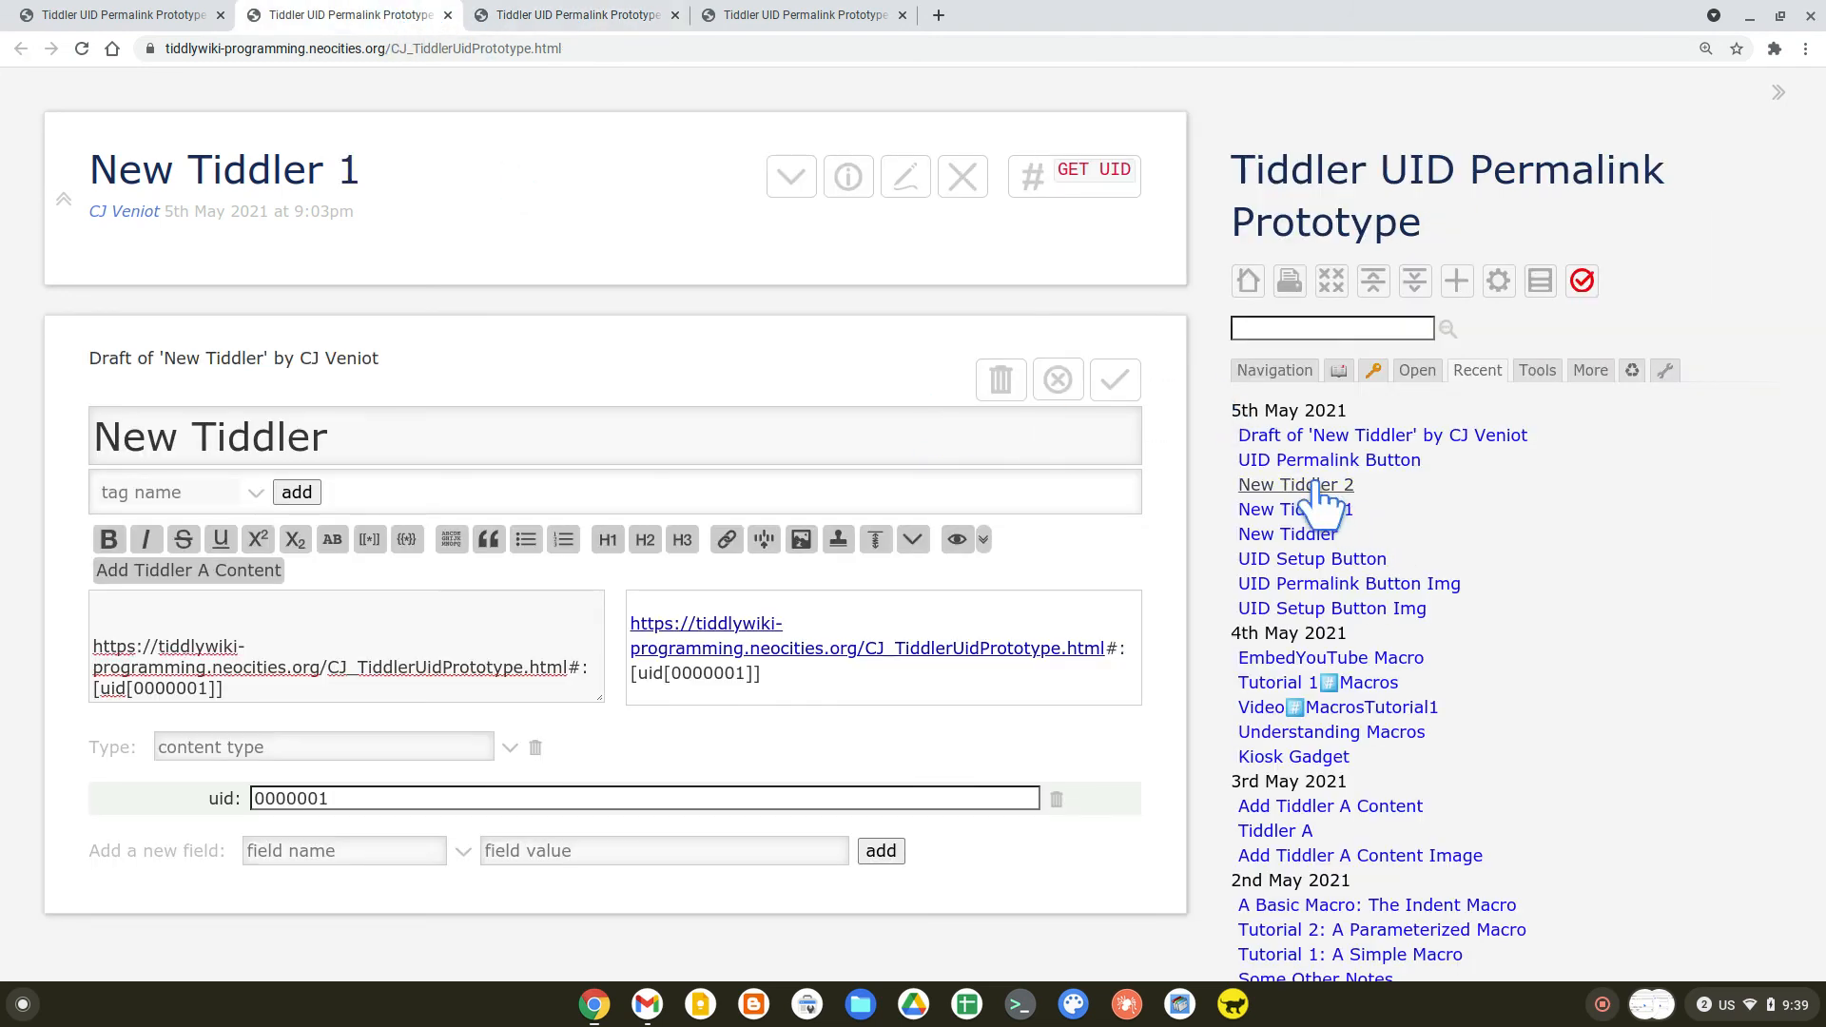
left_click(1318, 486)
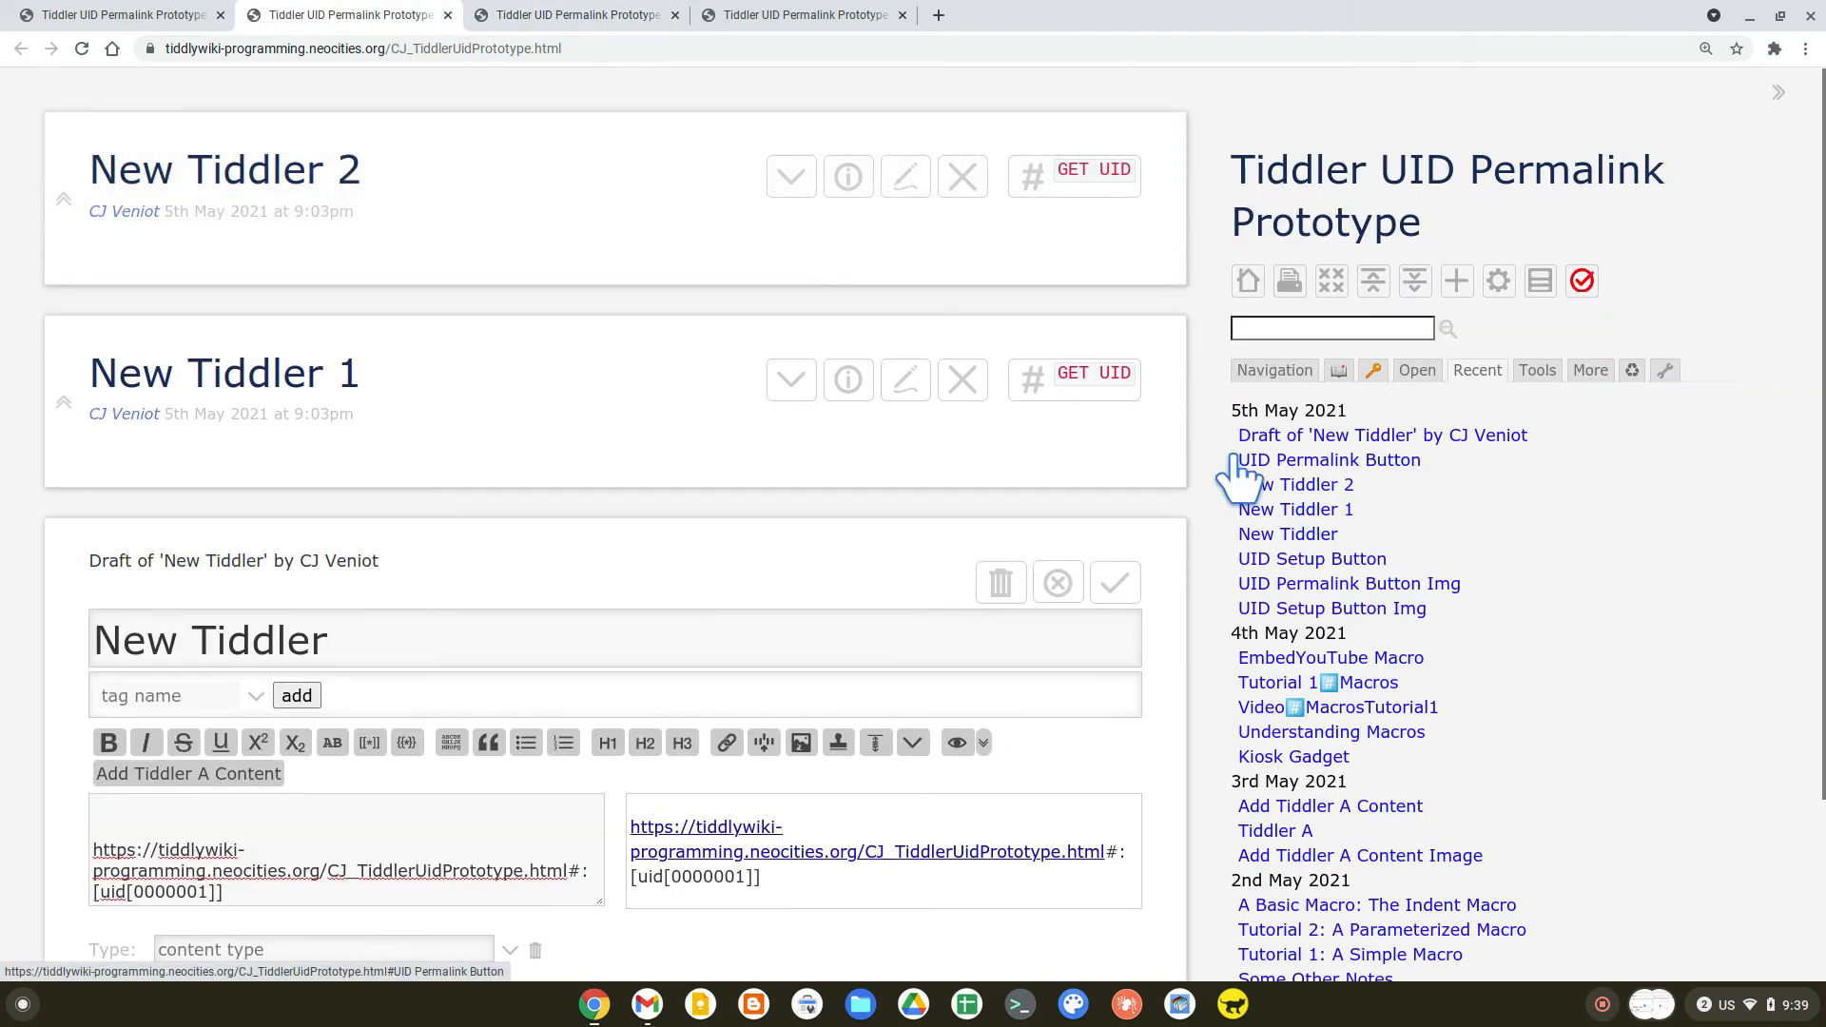
left_click(1042, 190)
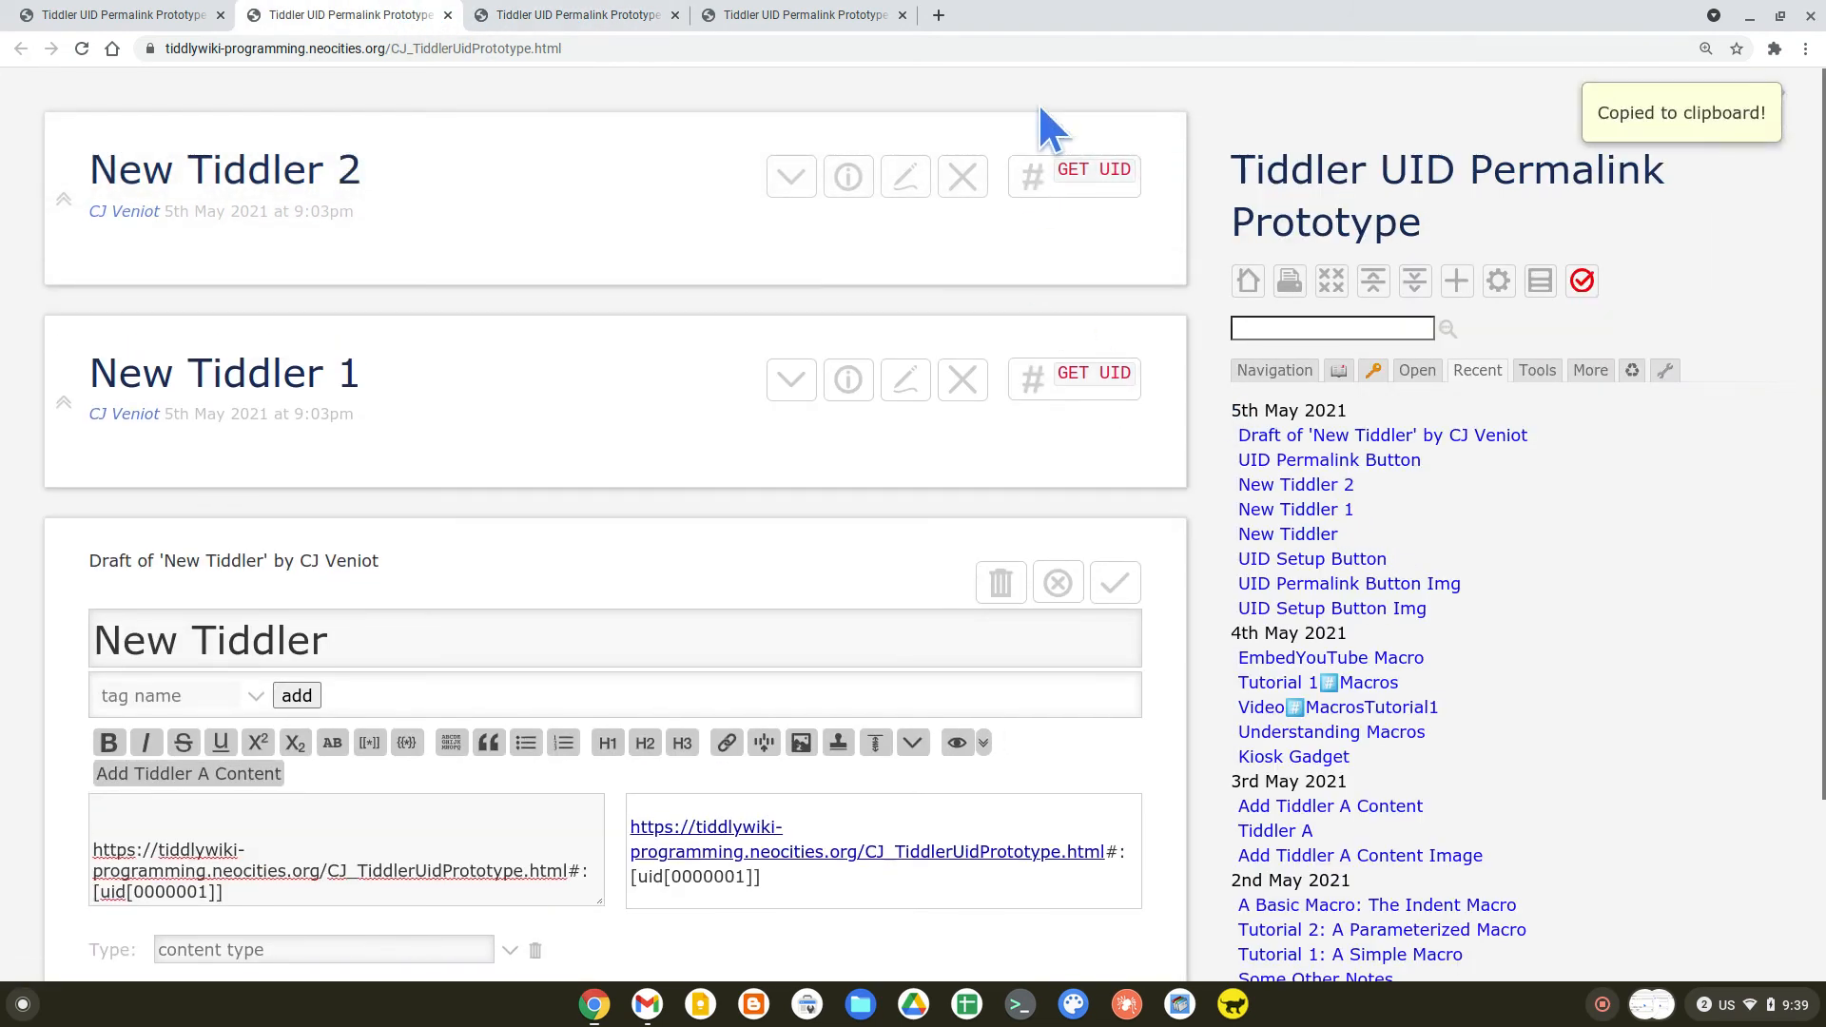
left_click(939, 14)
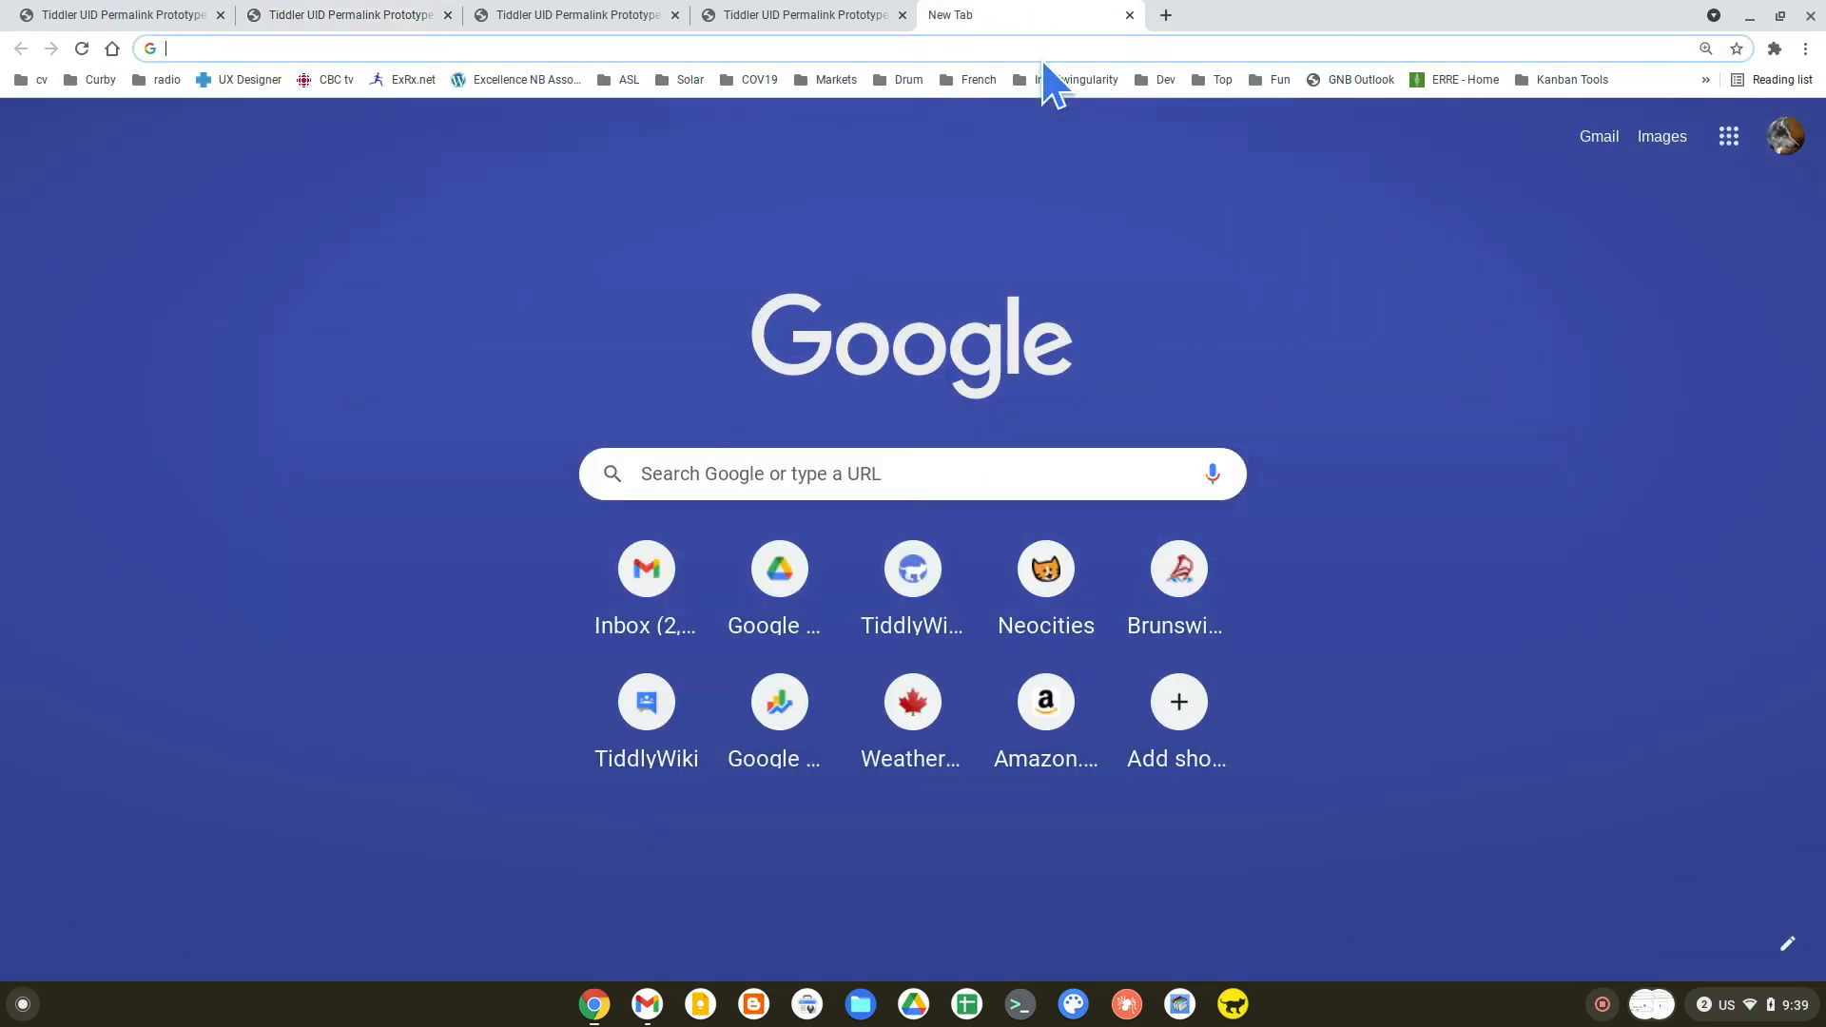
key("ctrl+v")
key("Return")
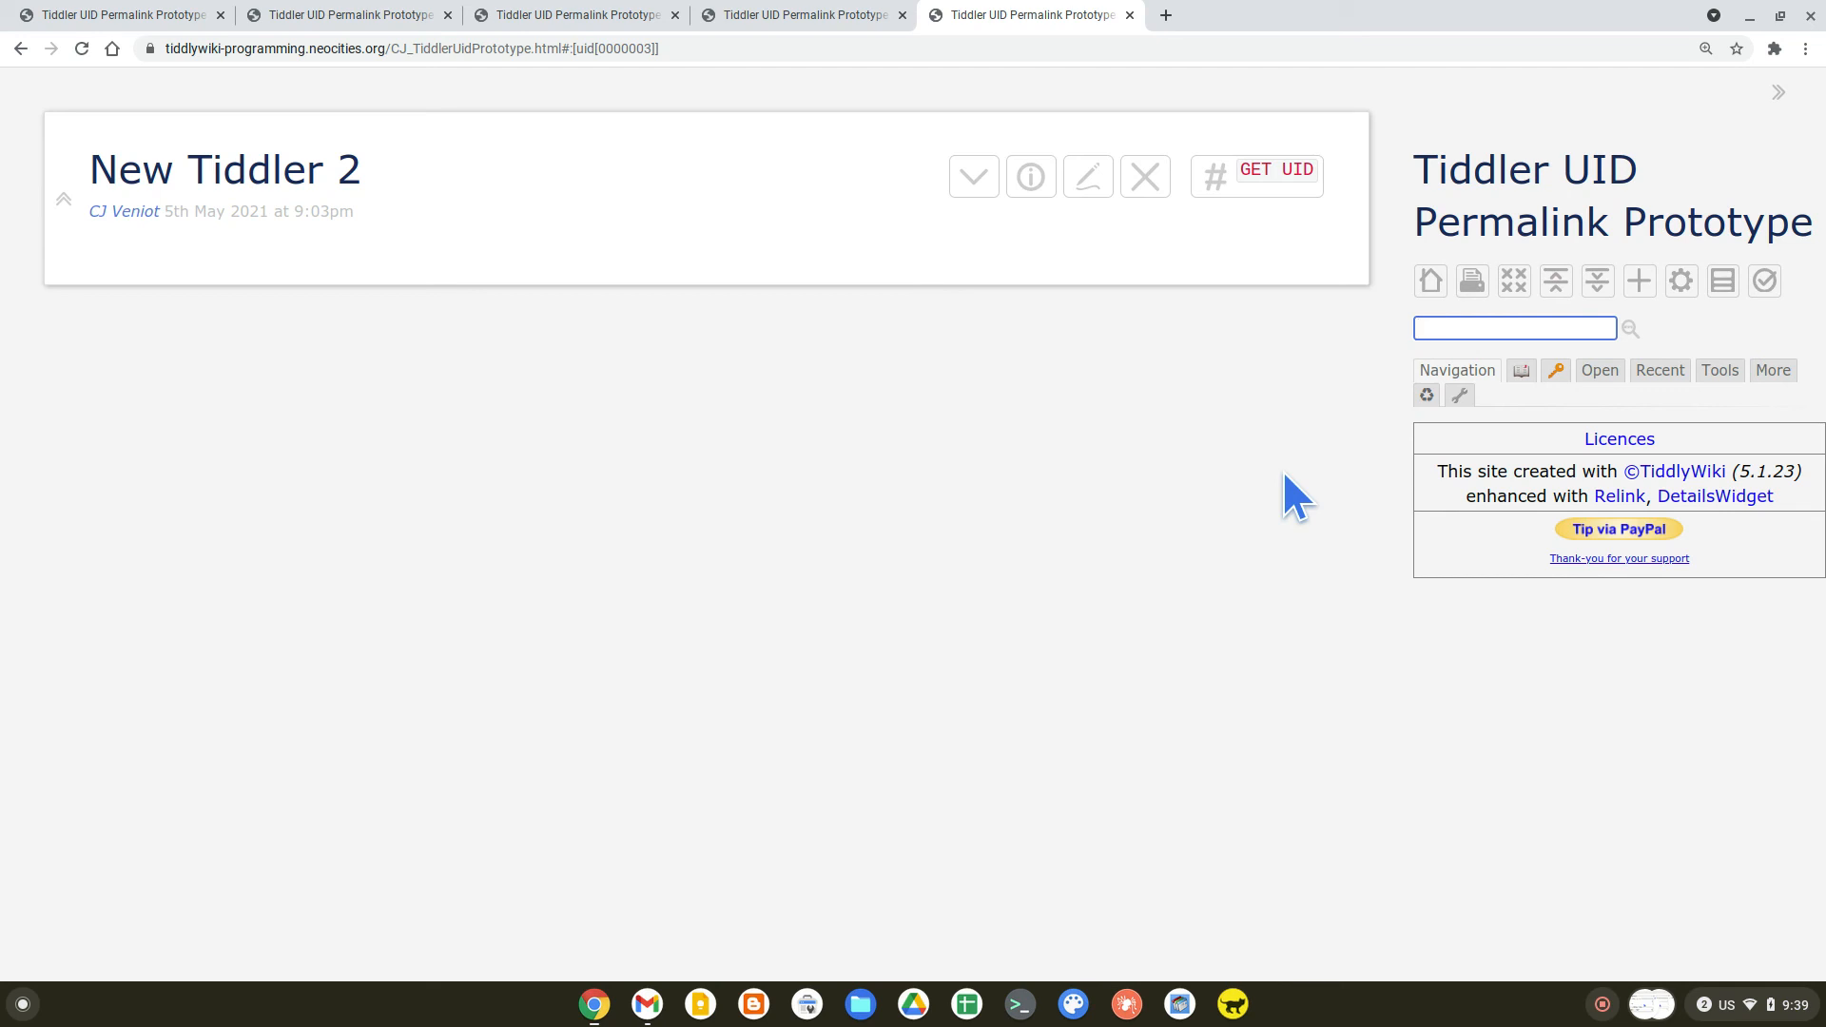
Edit New Tiddler 2, rename it as "something else" and confirm the tiddler edit
left_click(1092, 173)
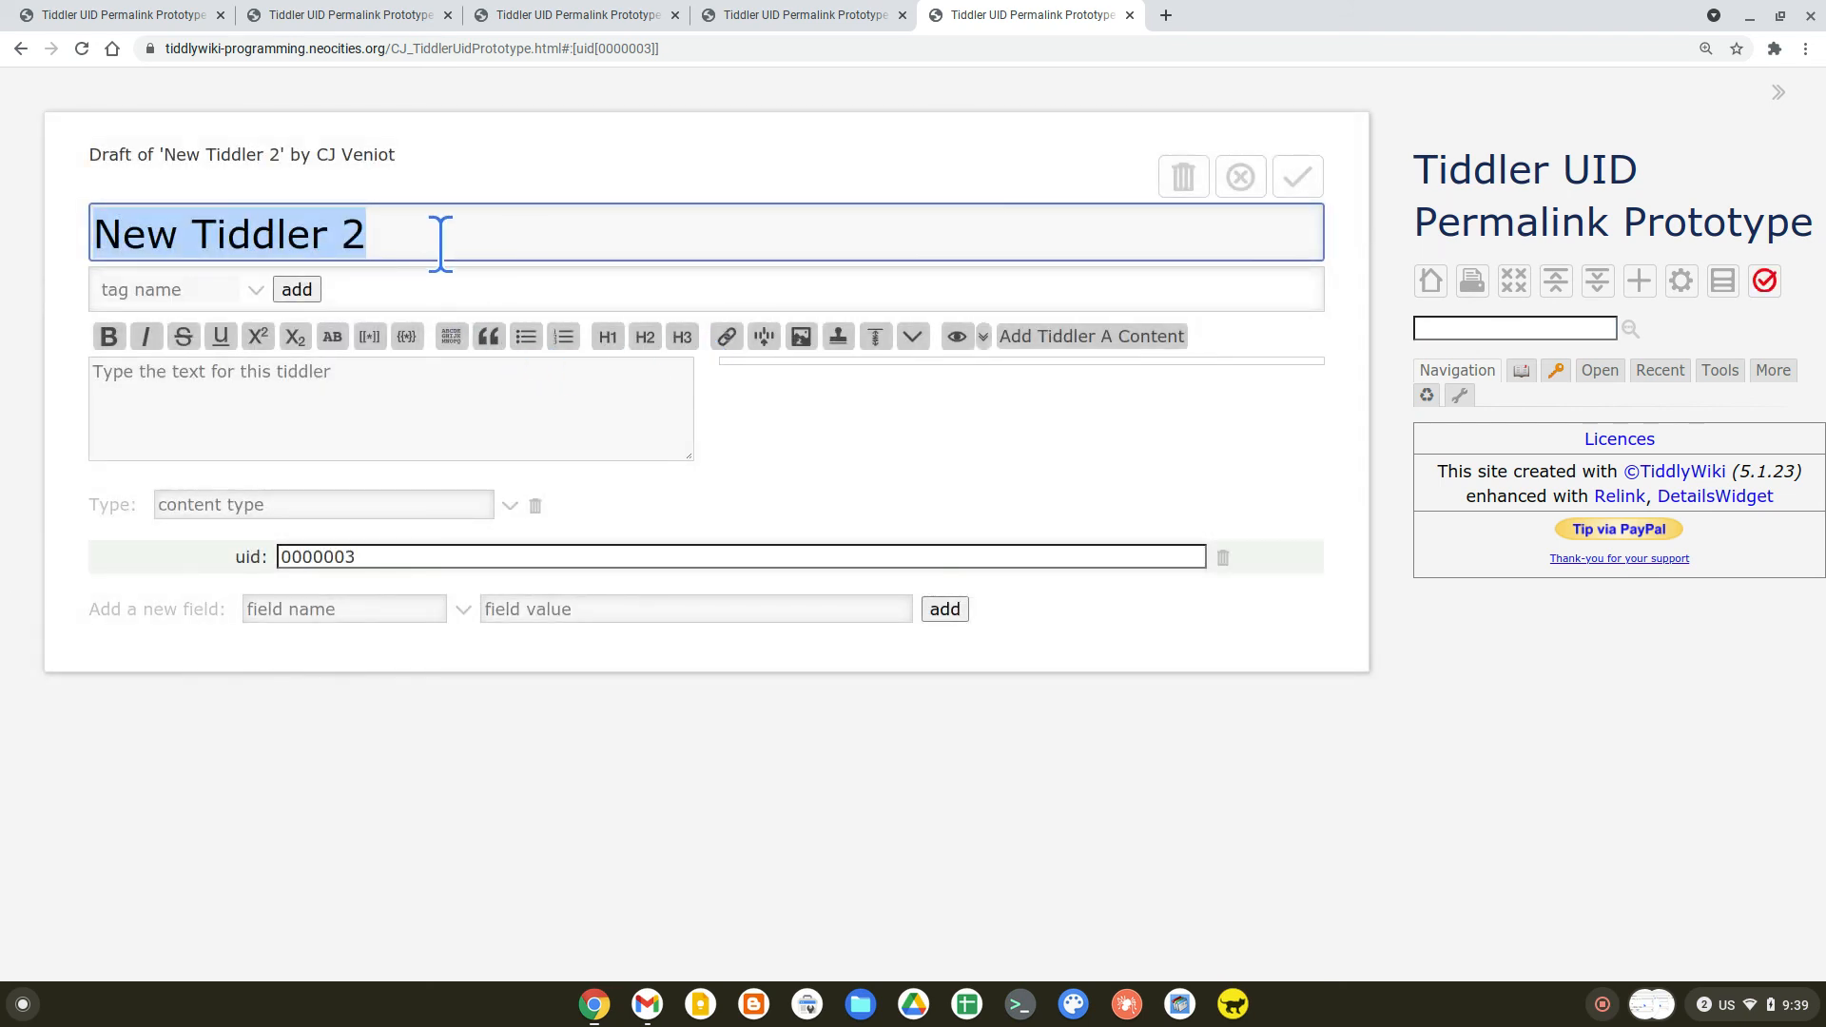
type("something else")
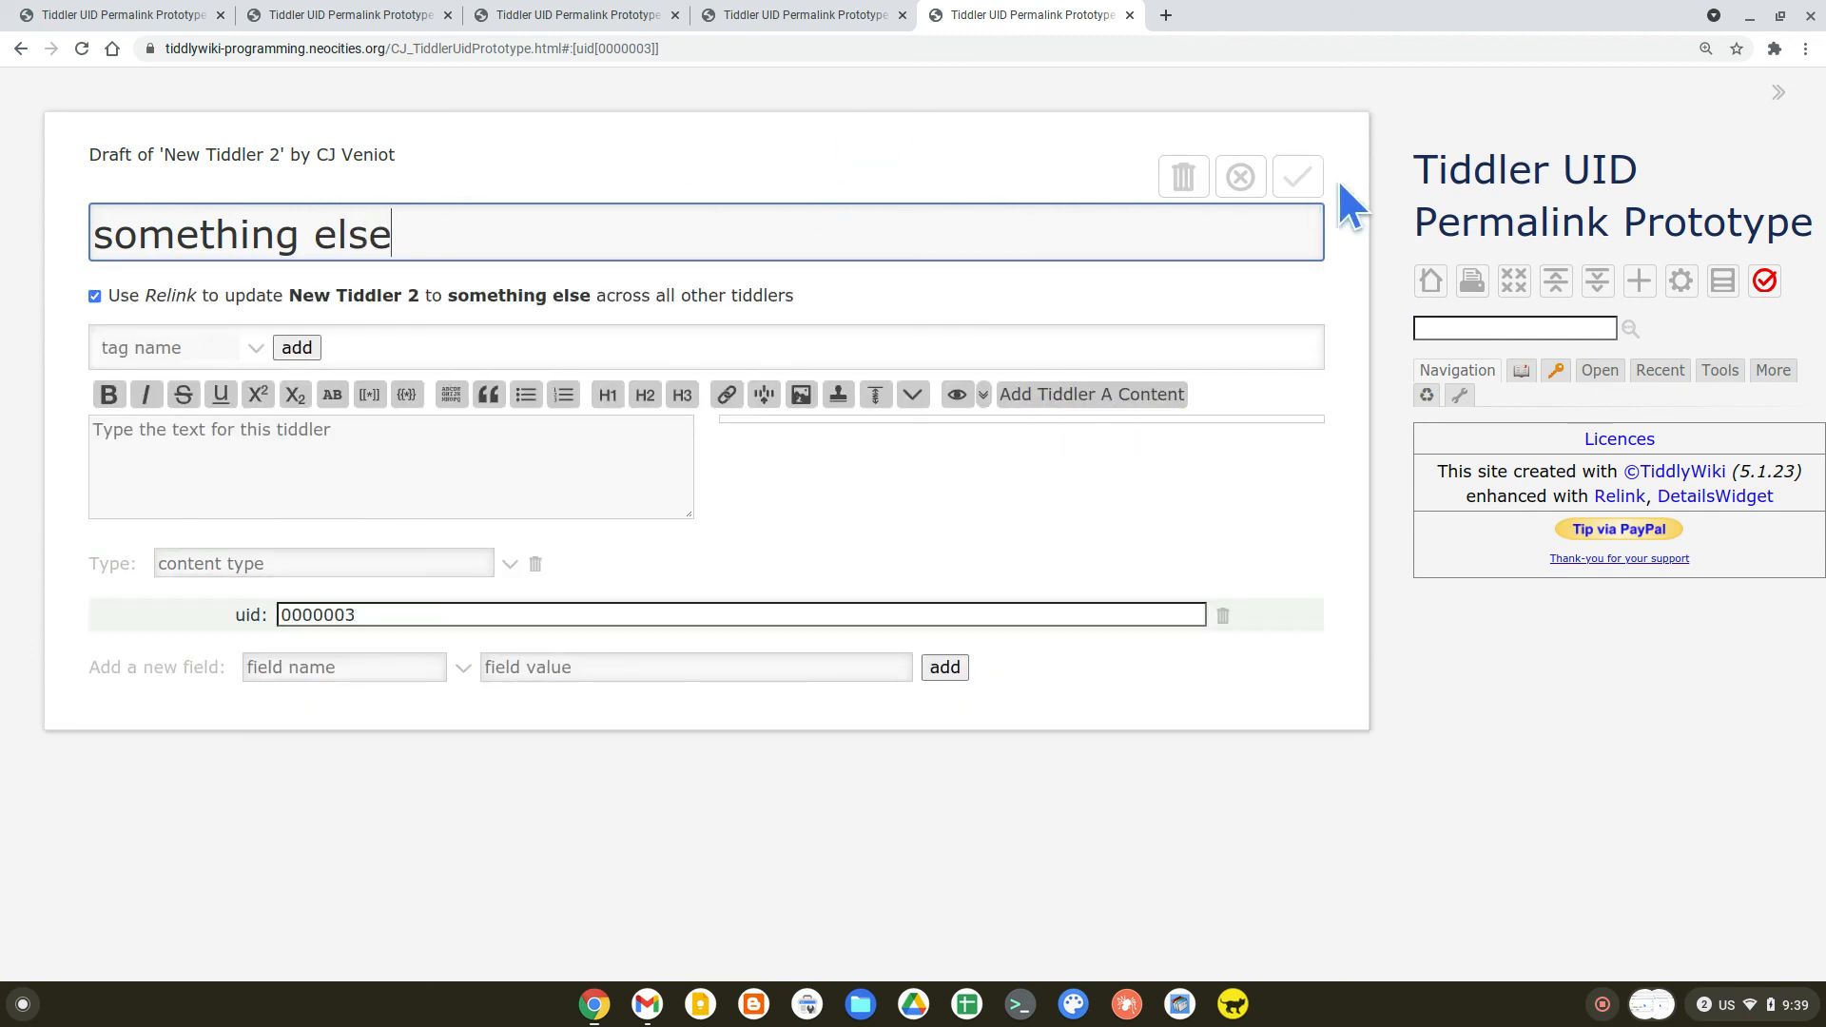
left_click(1309, 175)
left_click(1309, 173)
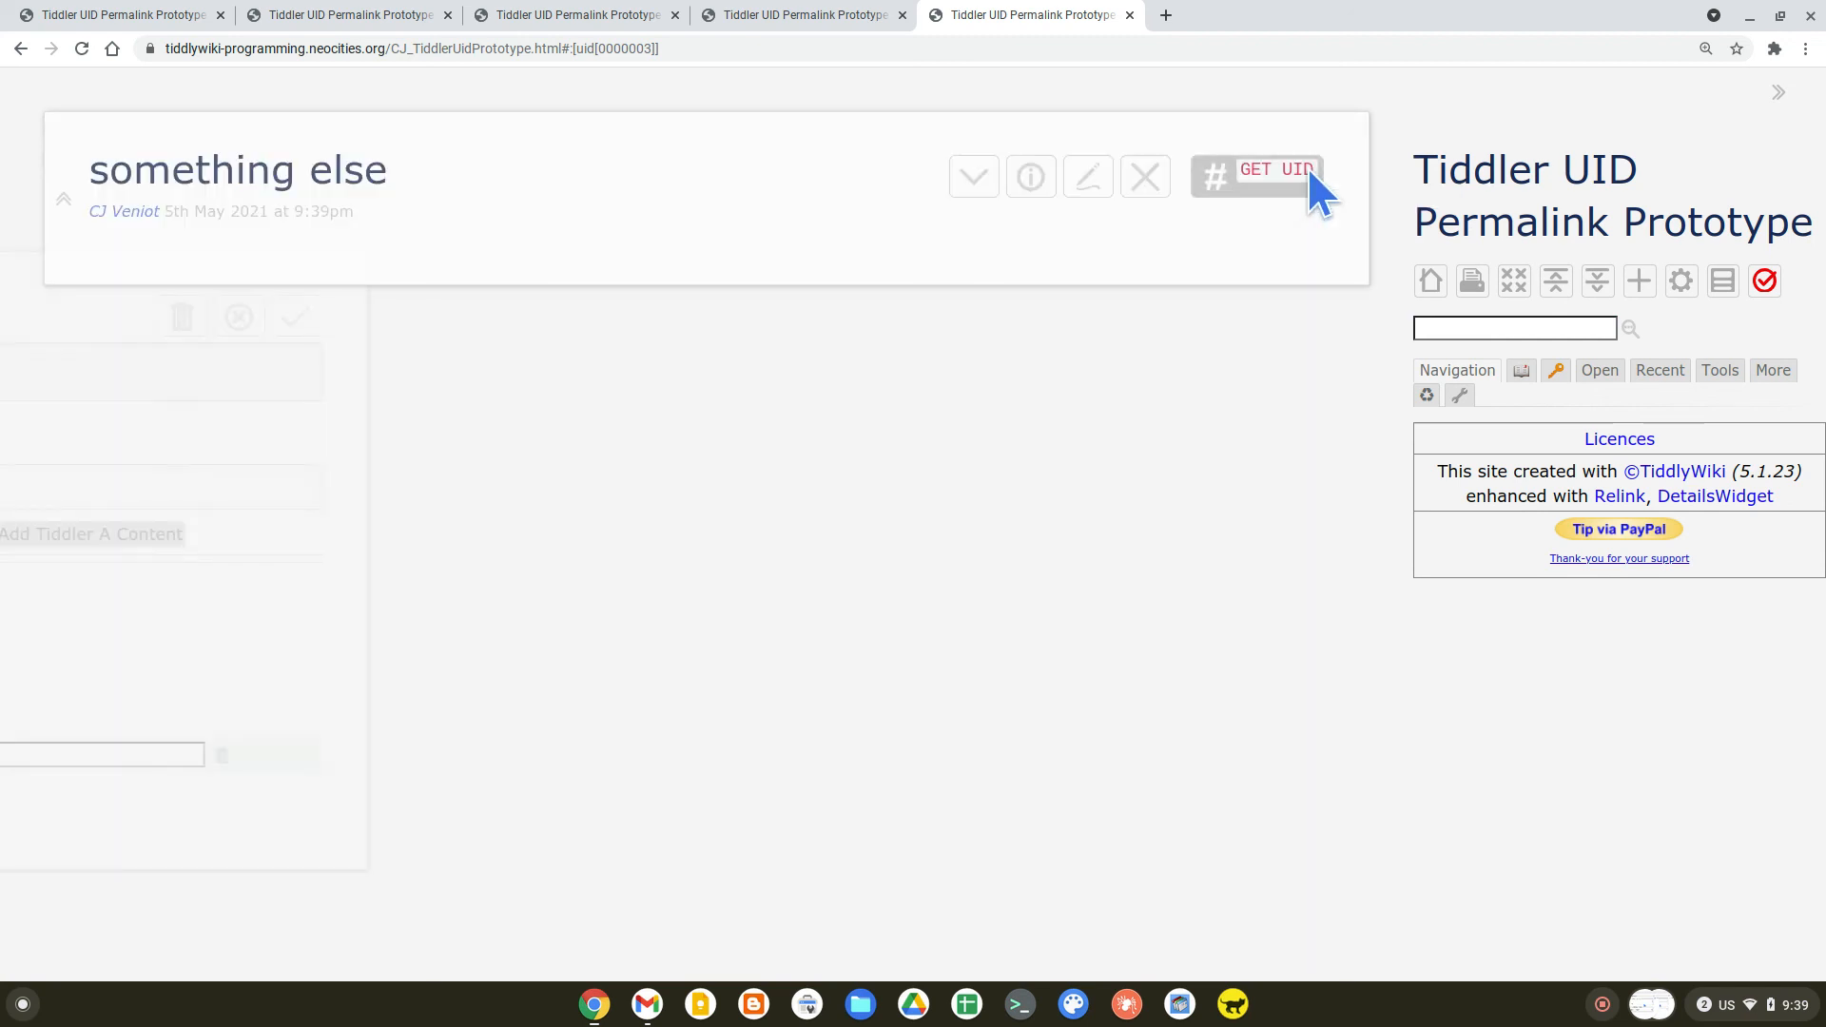
Copy the UID permalink of the "something else" tiddler and open it in another new browser tab
left_click(1235, 173)
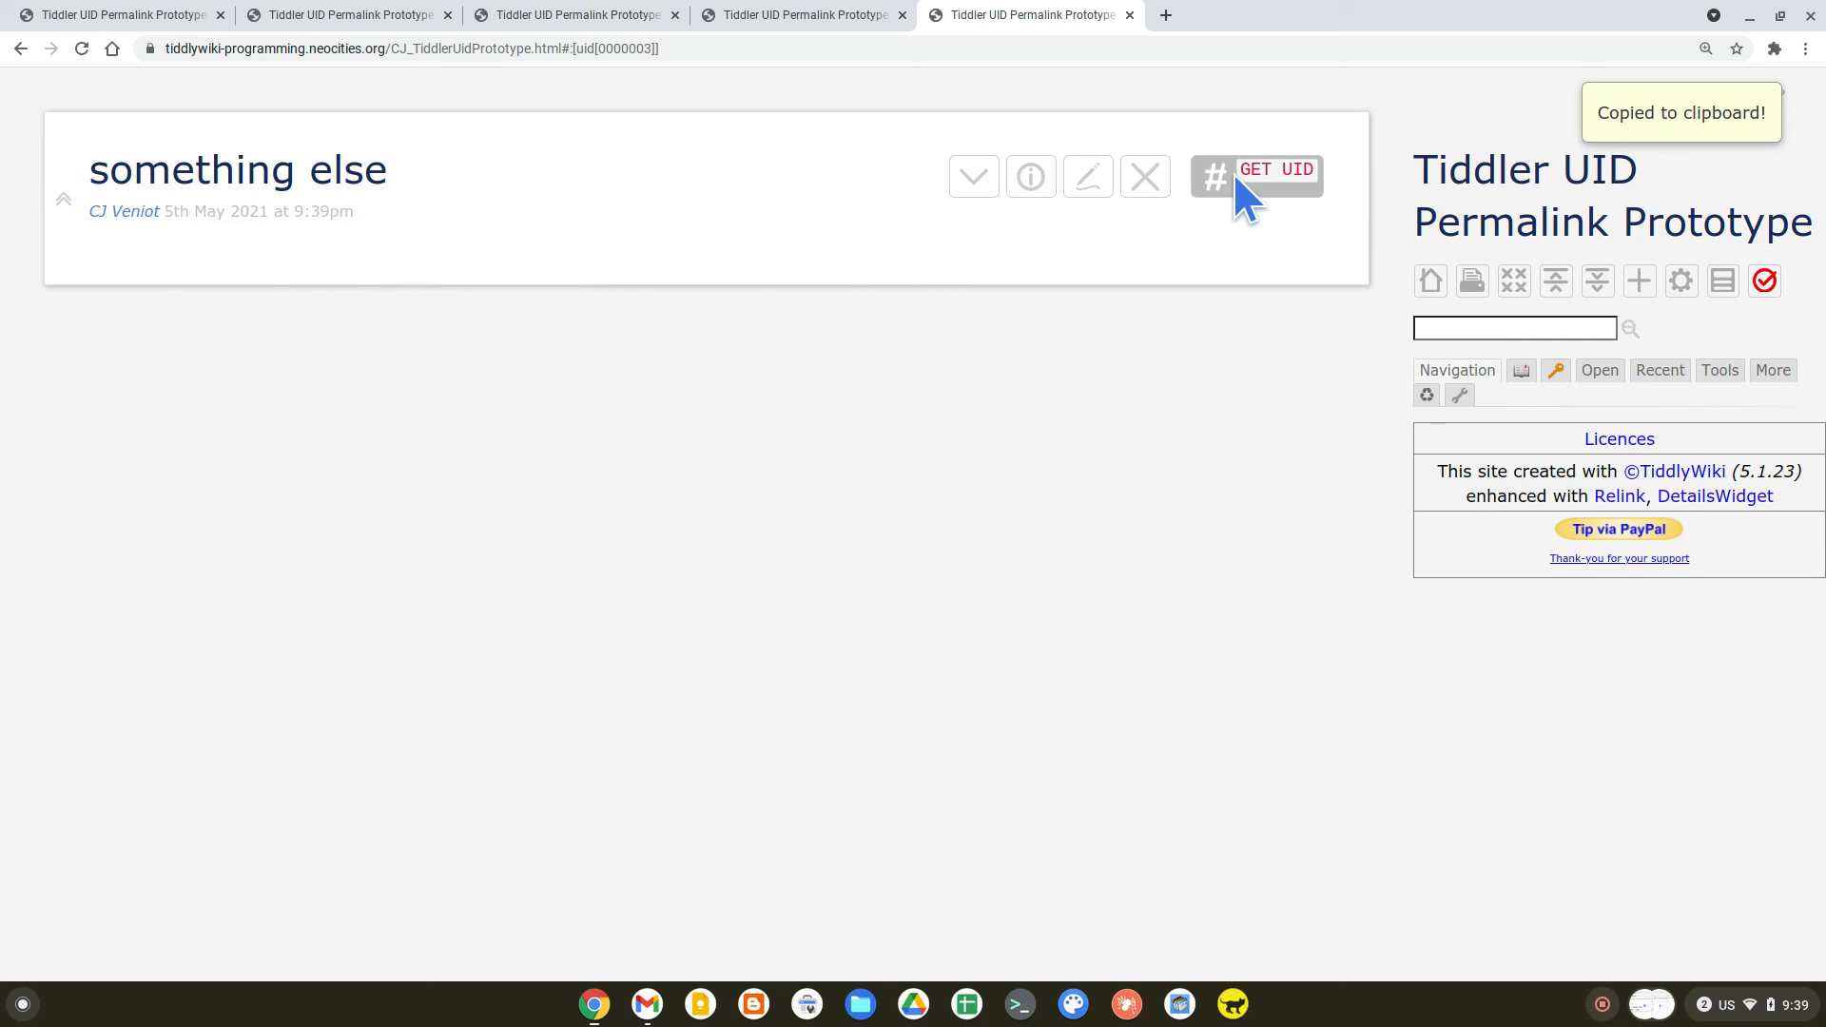
left_click(1166, 15)
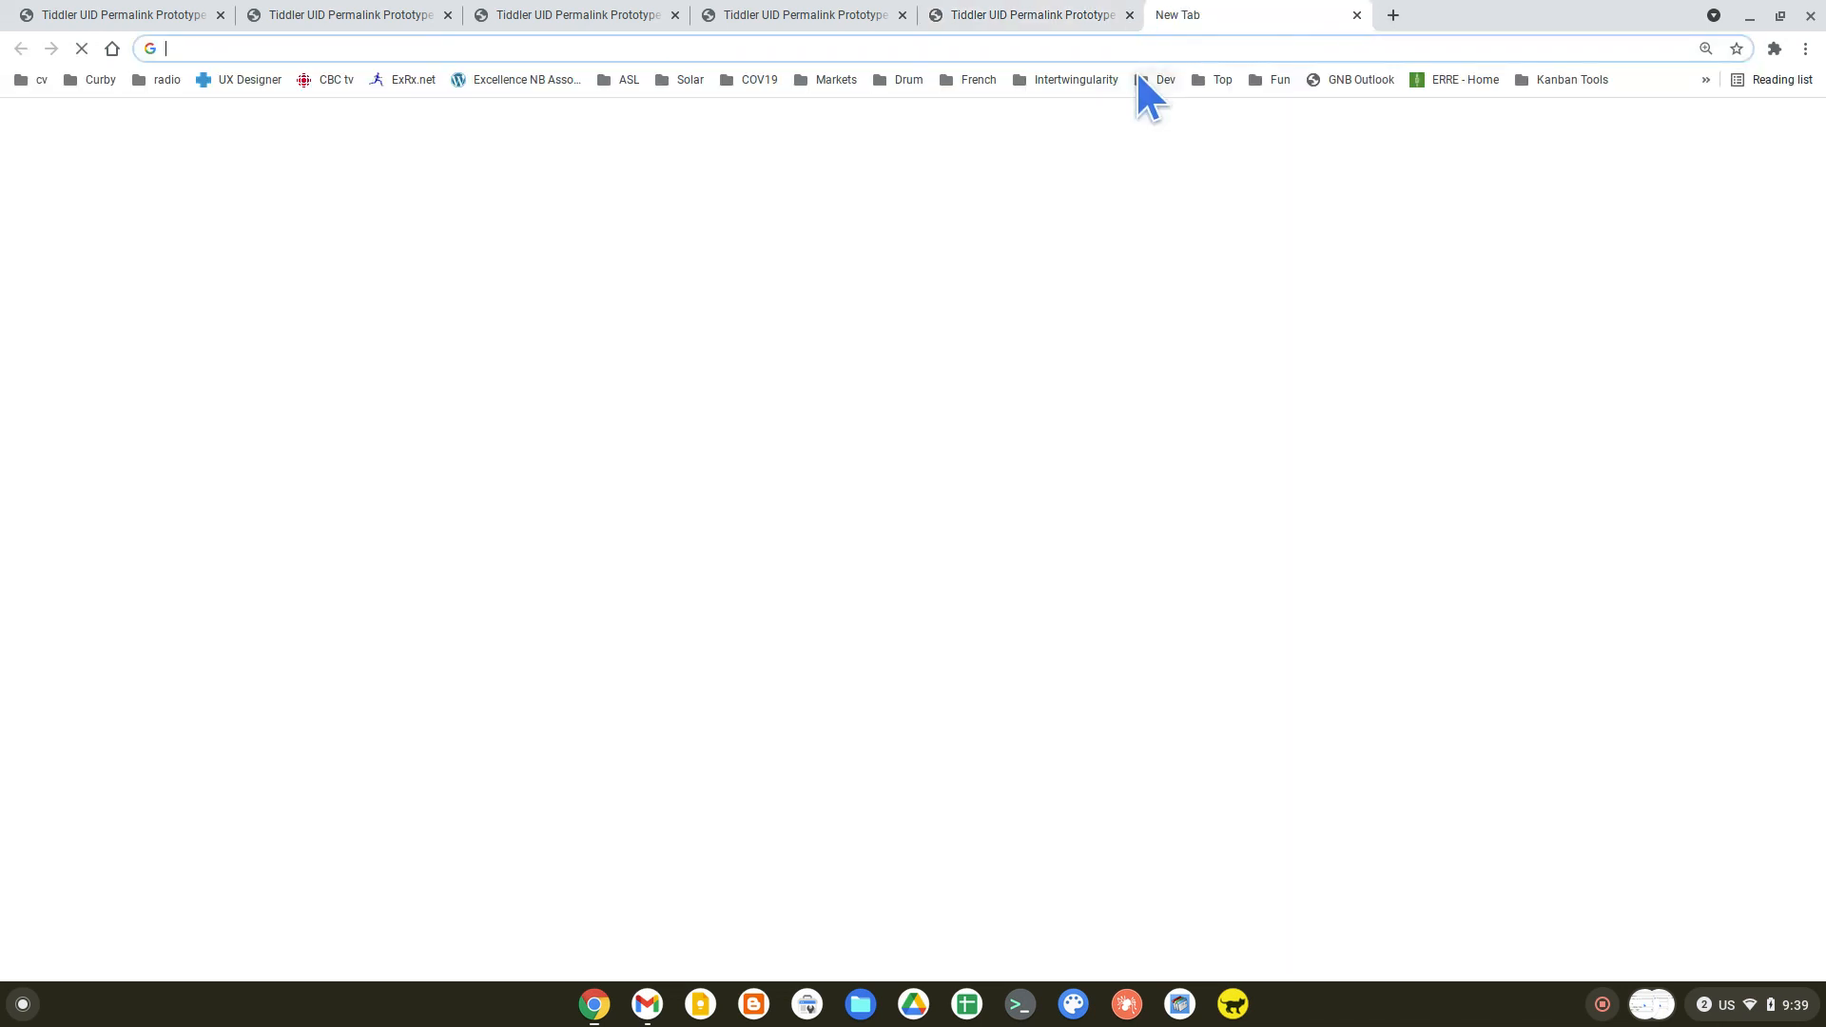
key("ctrl+v")
key("Return")
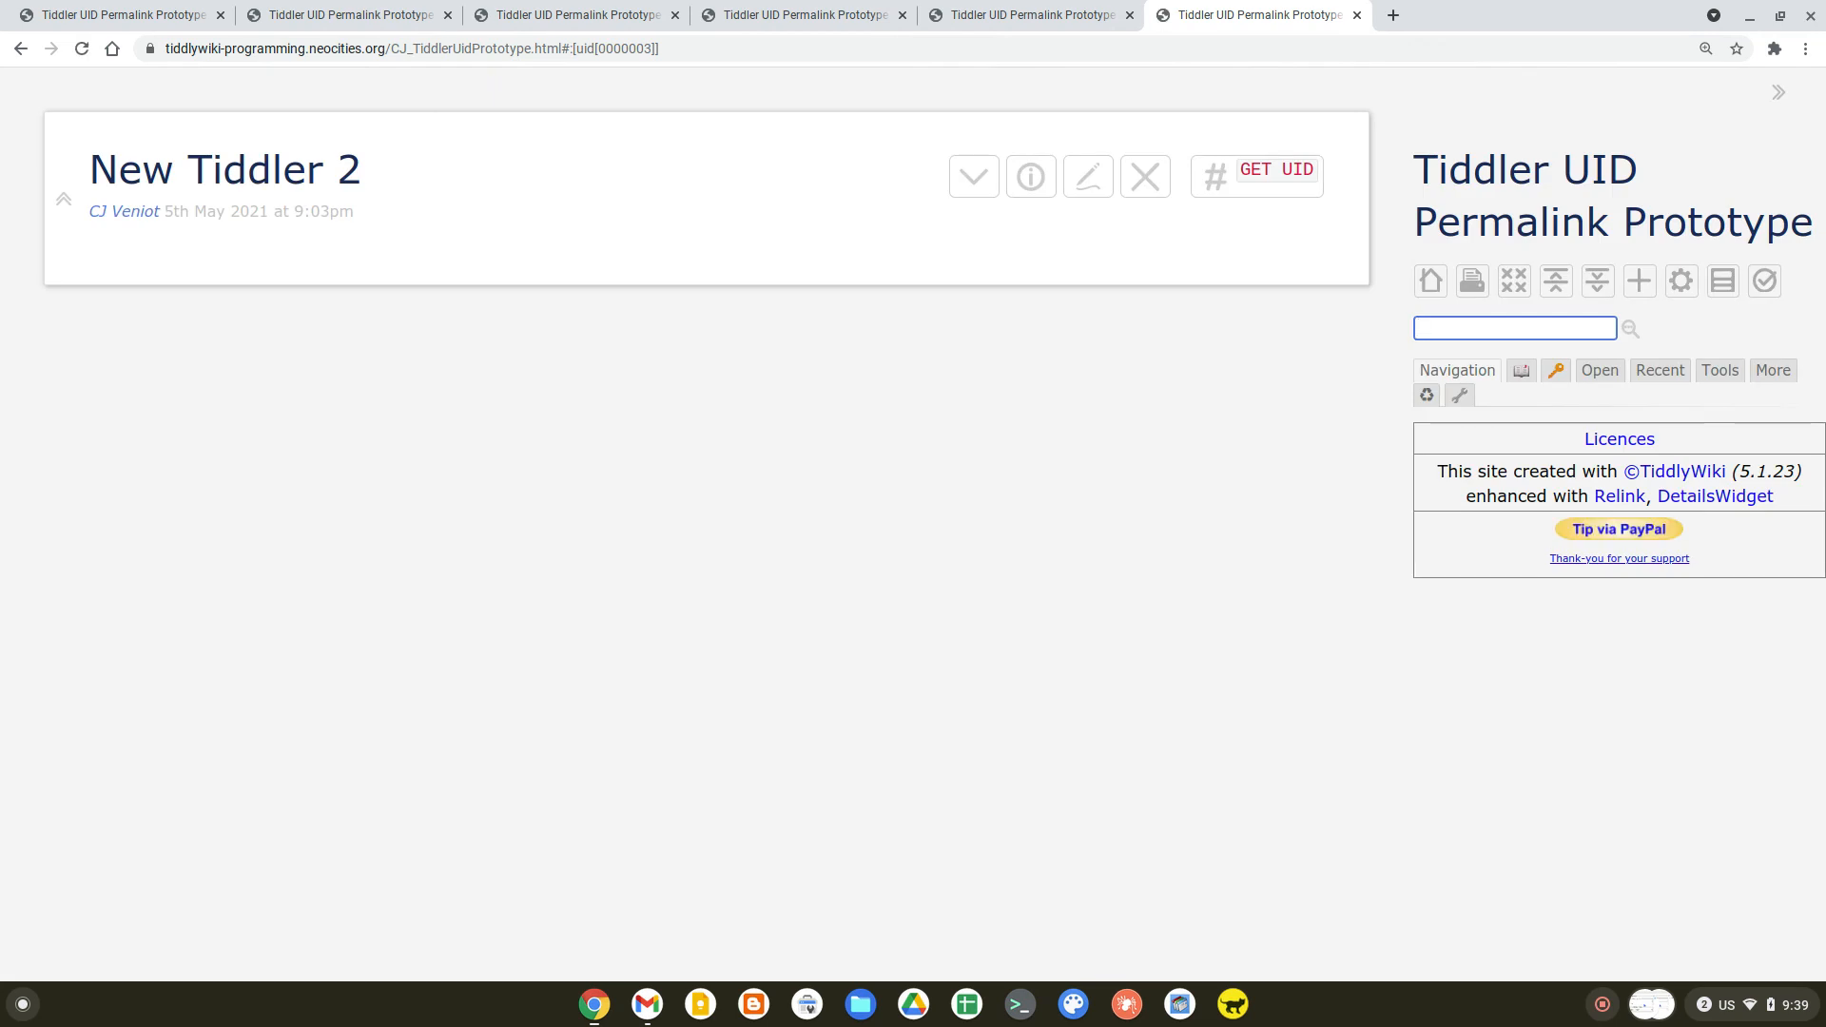
Close the two browser tabs opened with UID 0000003, discarding the unsaved rename, and switch to the TiddlyDrive copy of the wiki
left_click(1358, 15)
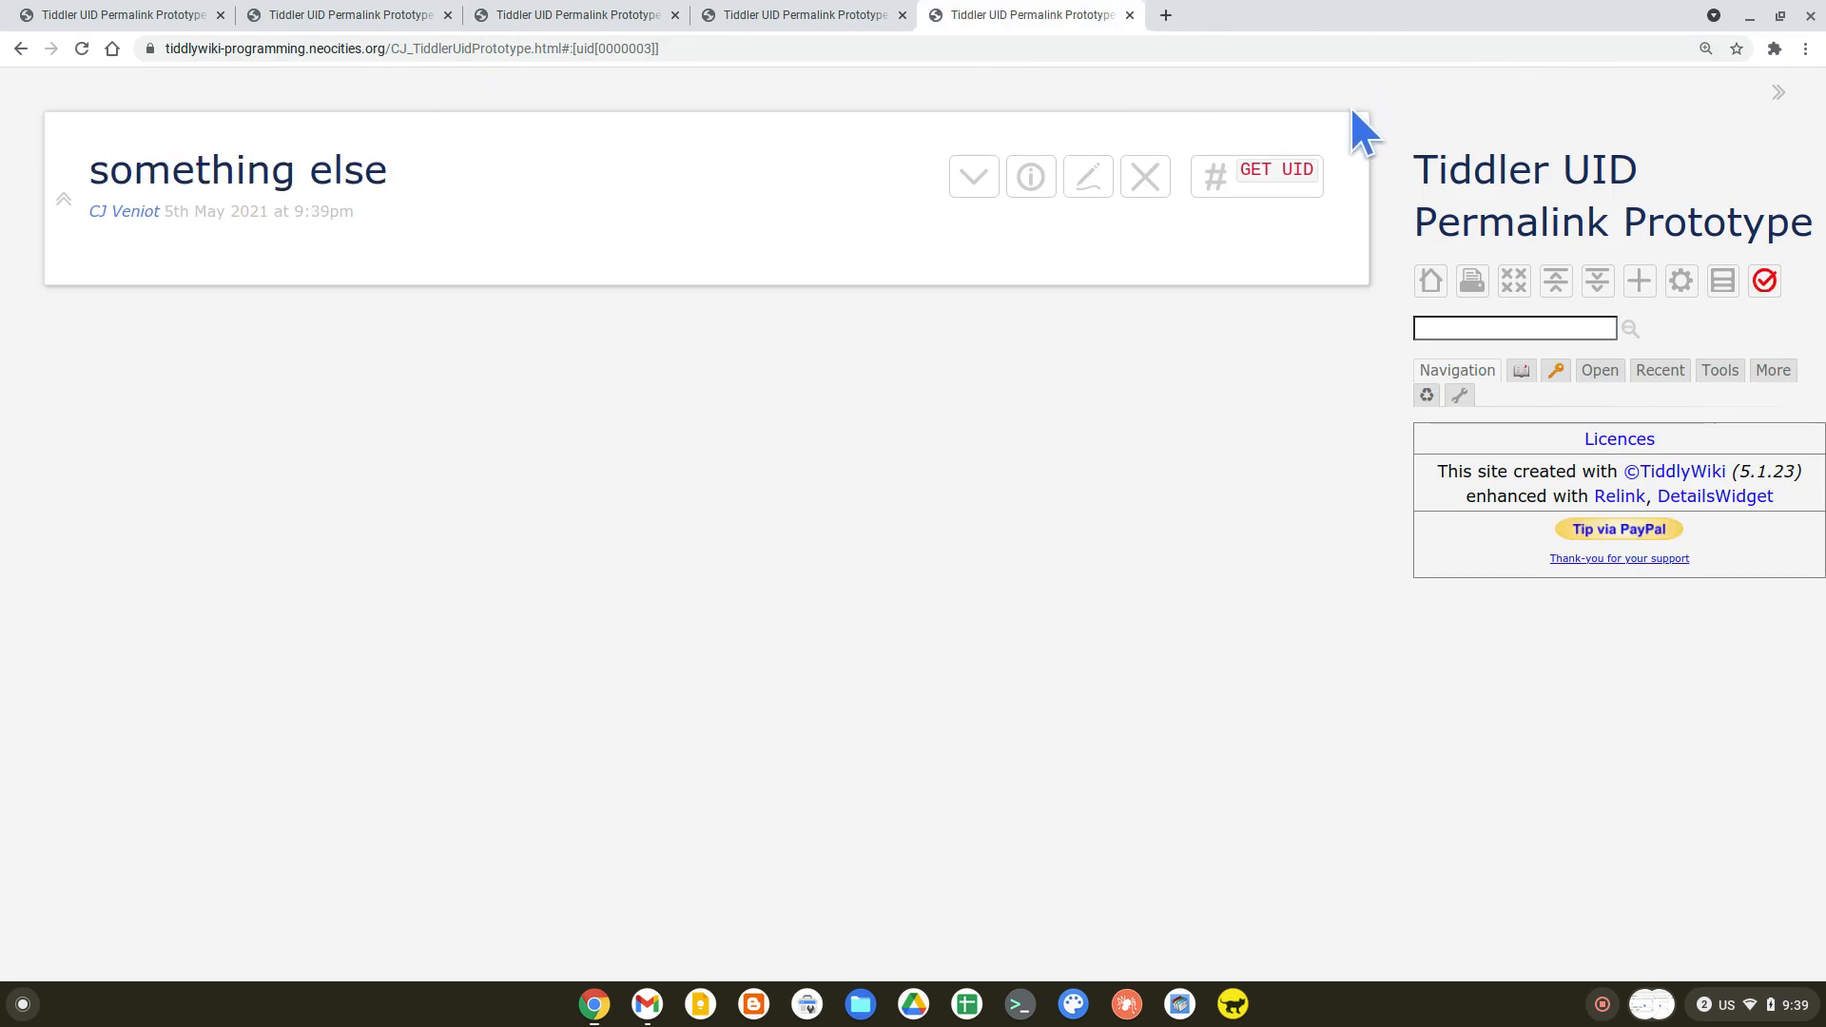
left_click(1130, 16)
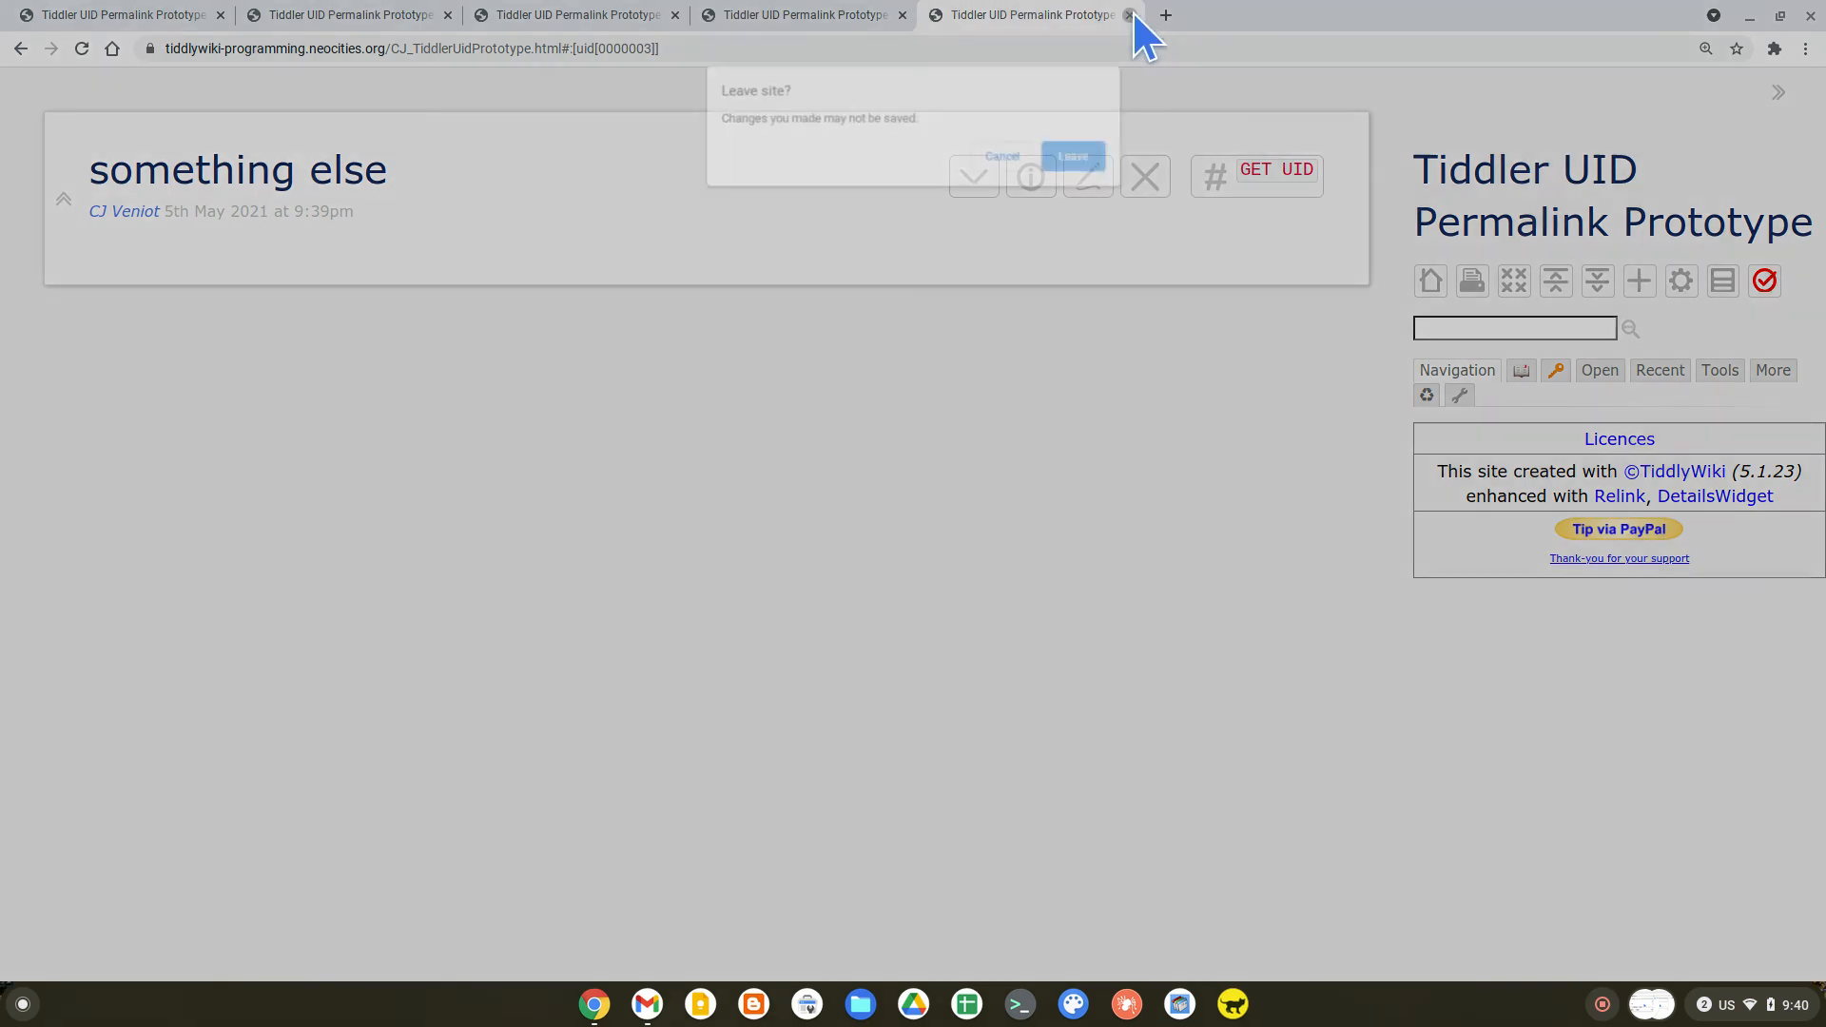
left_click(1085, 160)
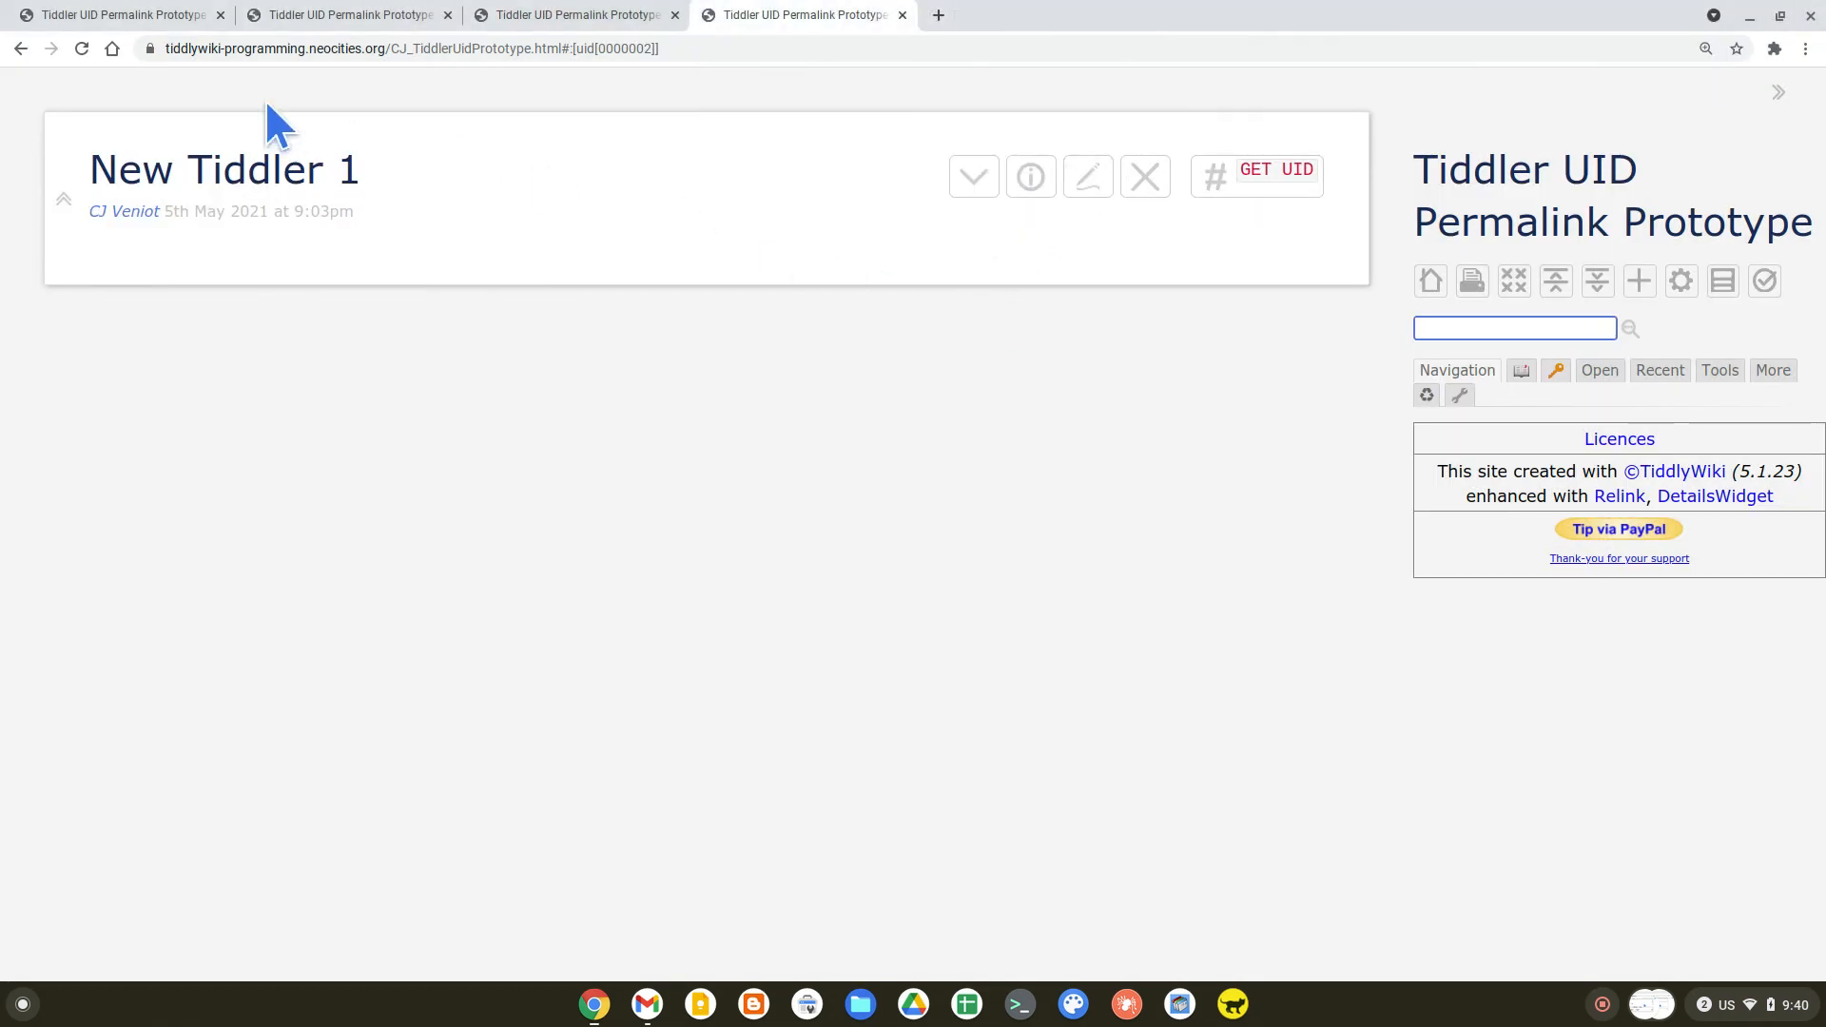
left_click(138, 14)
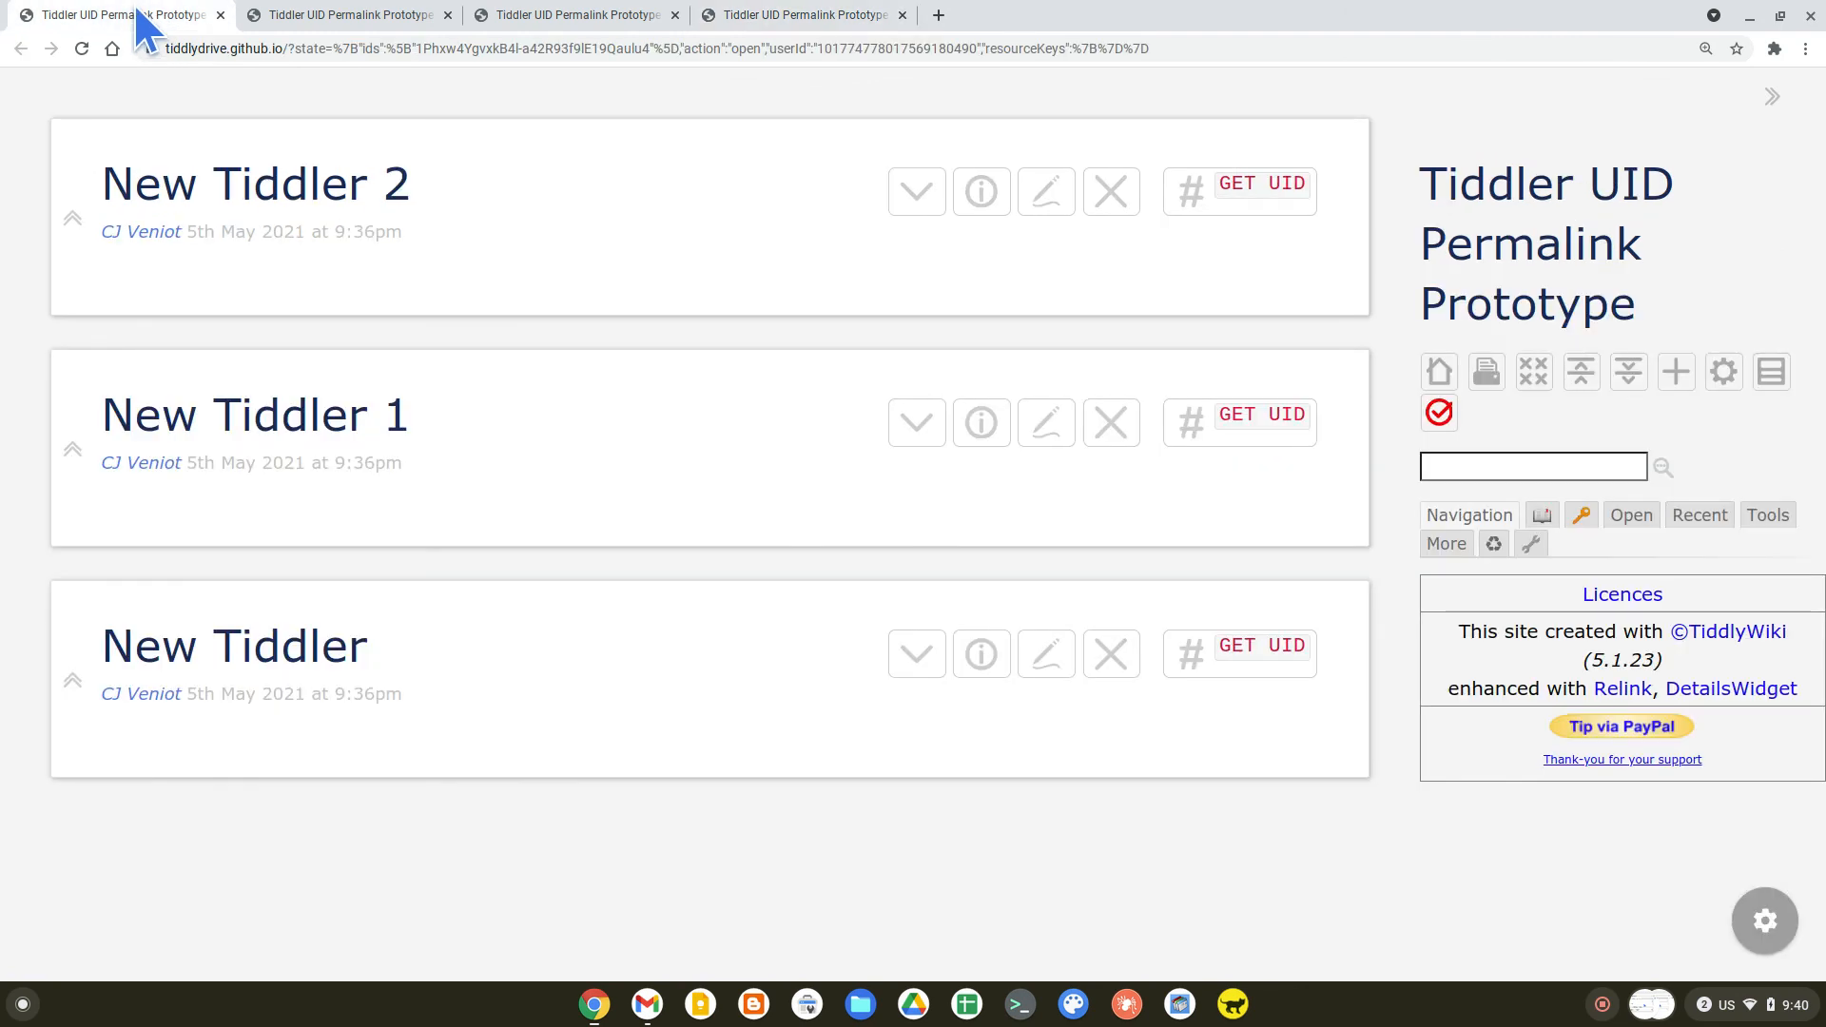